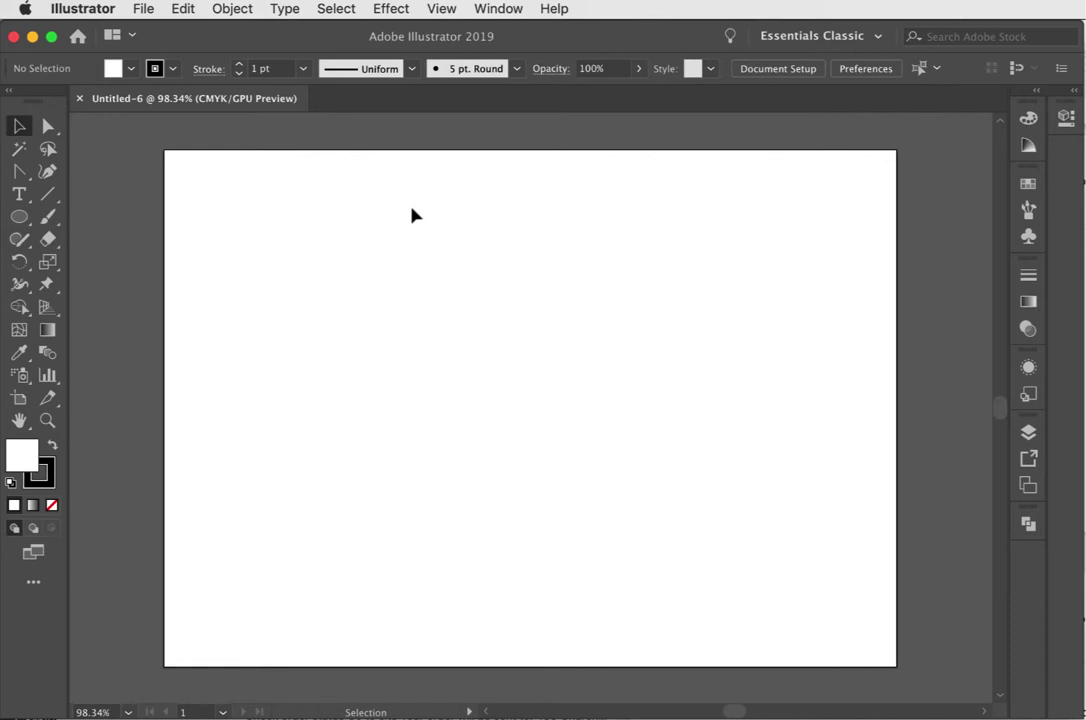
Place the green hills landscape photo on the Untitled-6 artboard, sized to fill the page.
left_click(143, 9)
key("super+o")
key("Return")
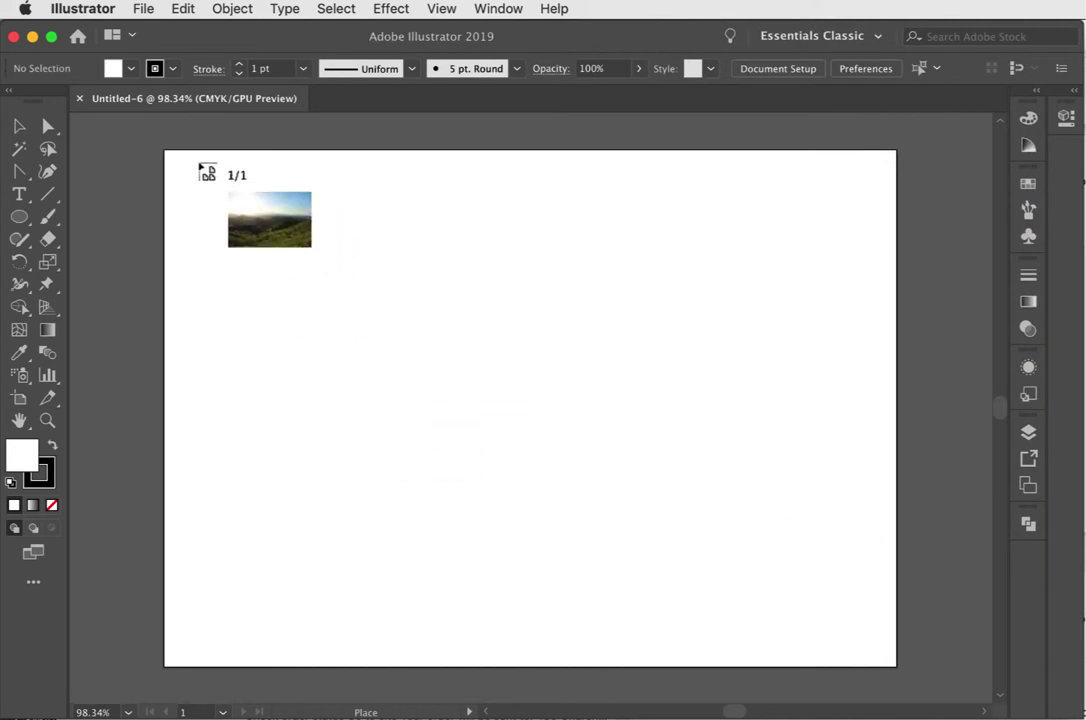
left_click_drag(171, 155, 941, 659)
left_click_drag(694, 383, 686, 397)
left_click(110, 216)
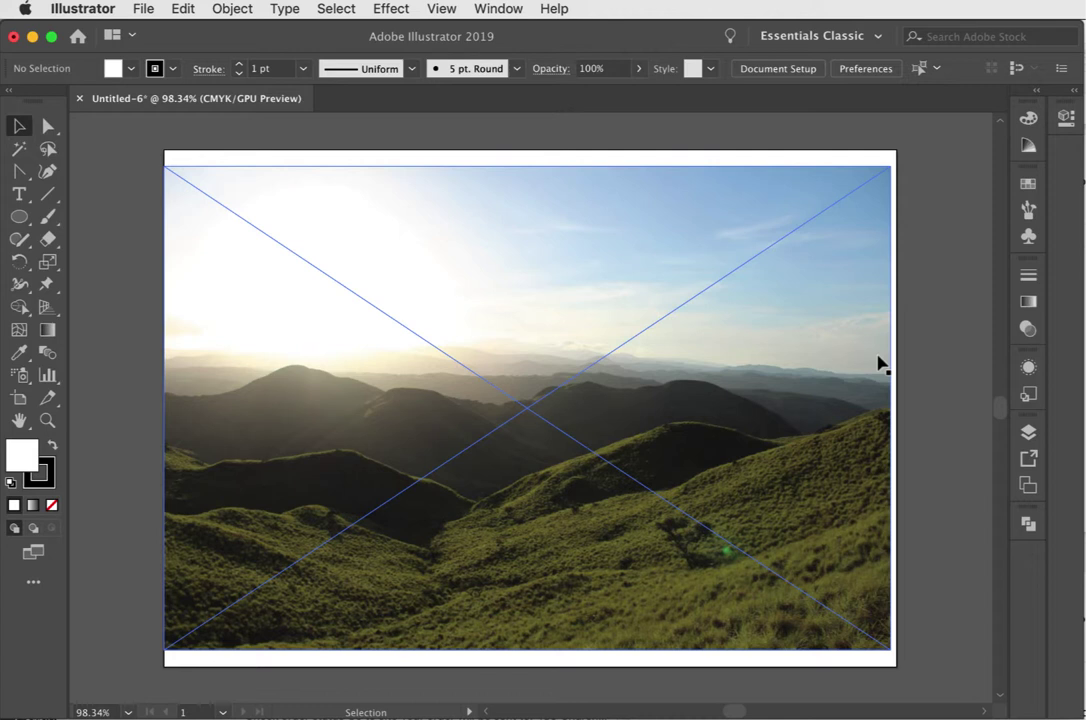
Lock the photo's Layer 1 and add an empty Layer 2 above it.
left_click(1029, 431)
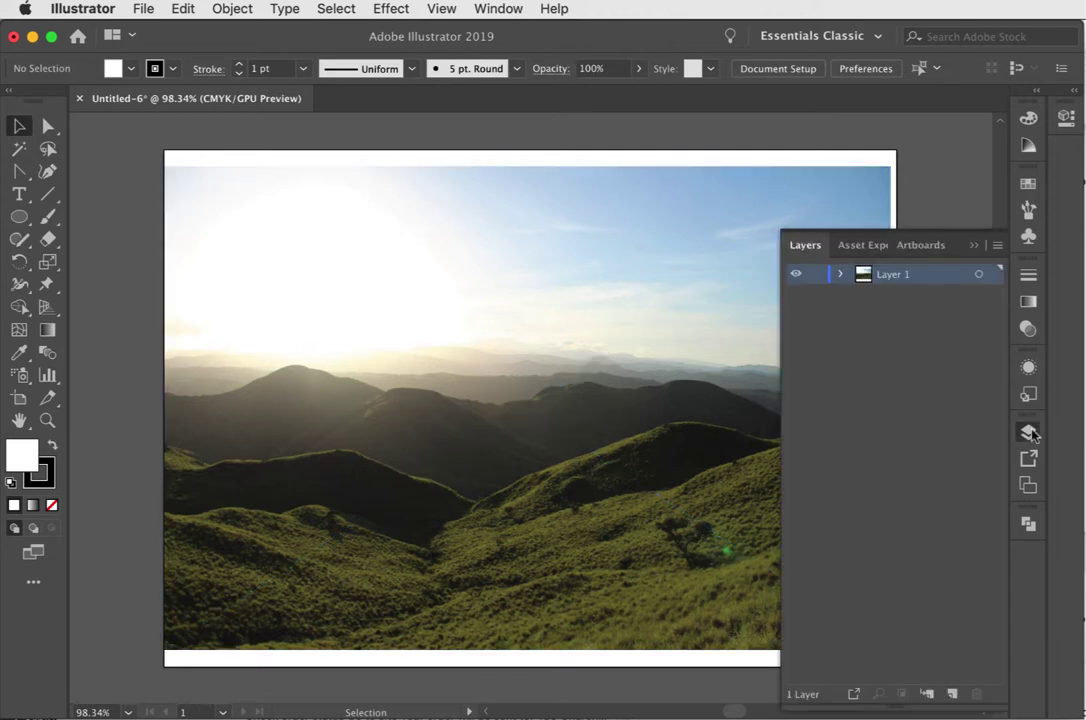
left_click(815, 277)
left_click(953, 693)
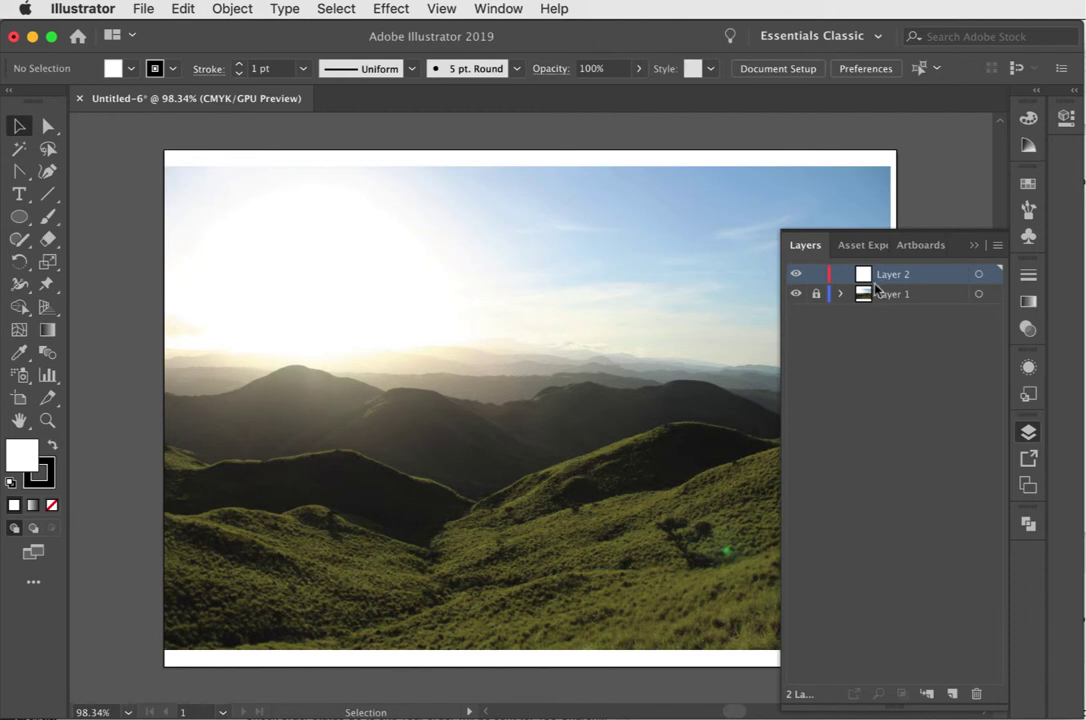
left_click(1028, 432)
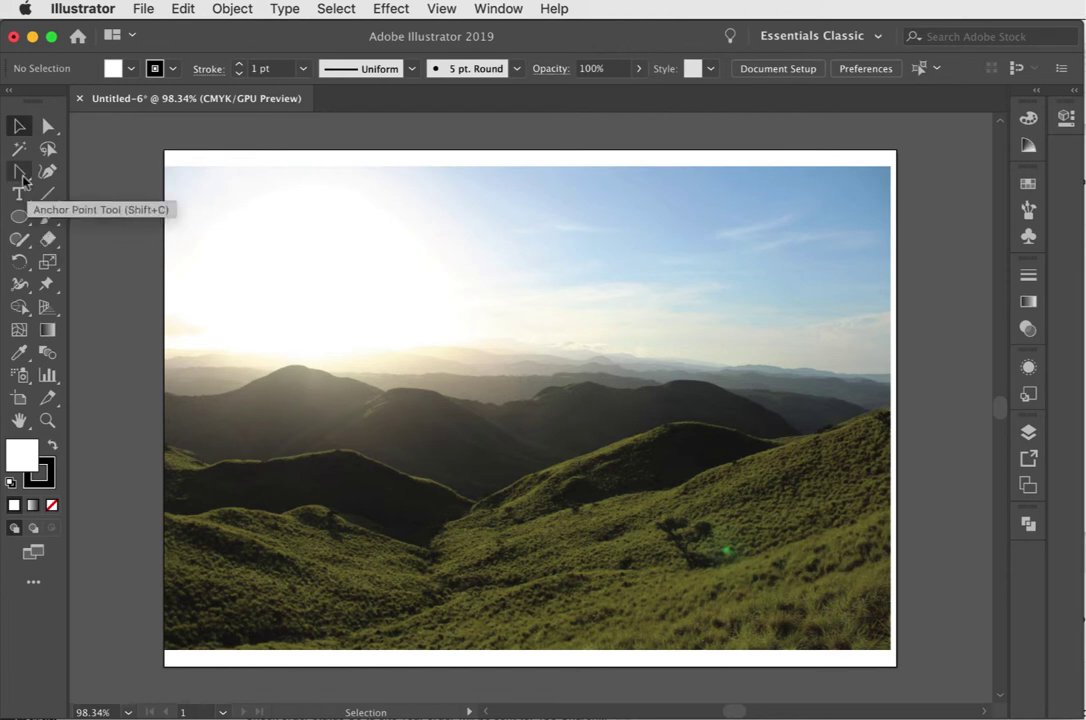
Trace the distant ridge with Pen anchors from the photo's left edge across its peaks.
left_click_drag(18, 171, 88, 172)
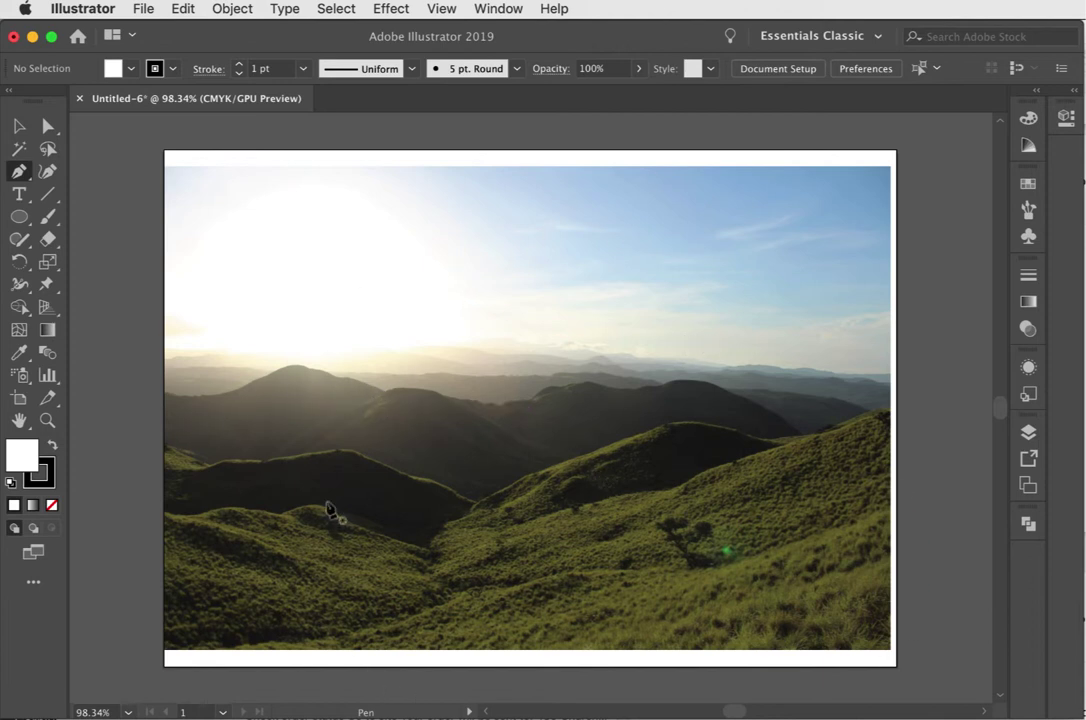
left_click(164, 389)
left_click(222, 397)
left_click_drag(289, 365, 306, 364)
left_click(339, 377)
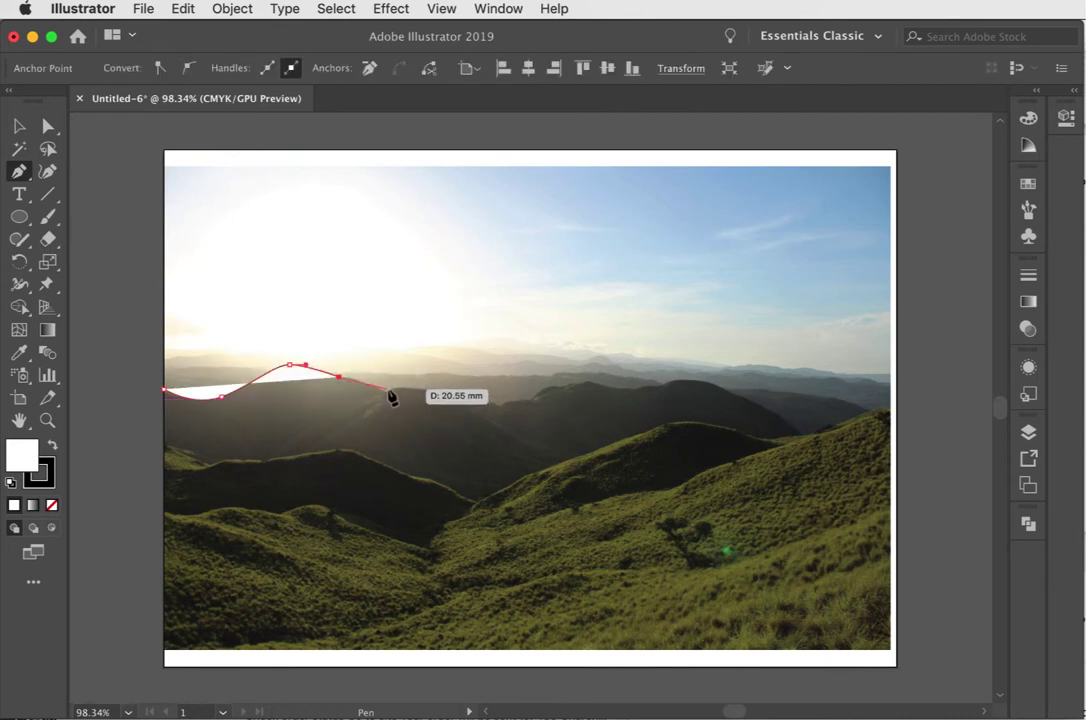
left_click(389, 394)
left_click_drag(469, 401, 490, 400)
left_click(528, 401)
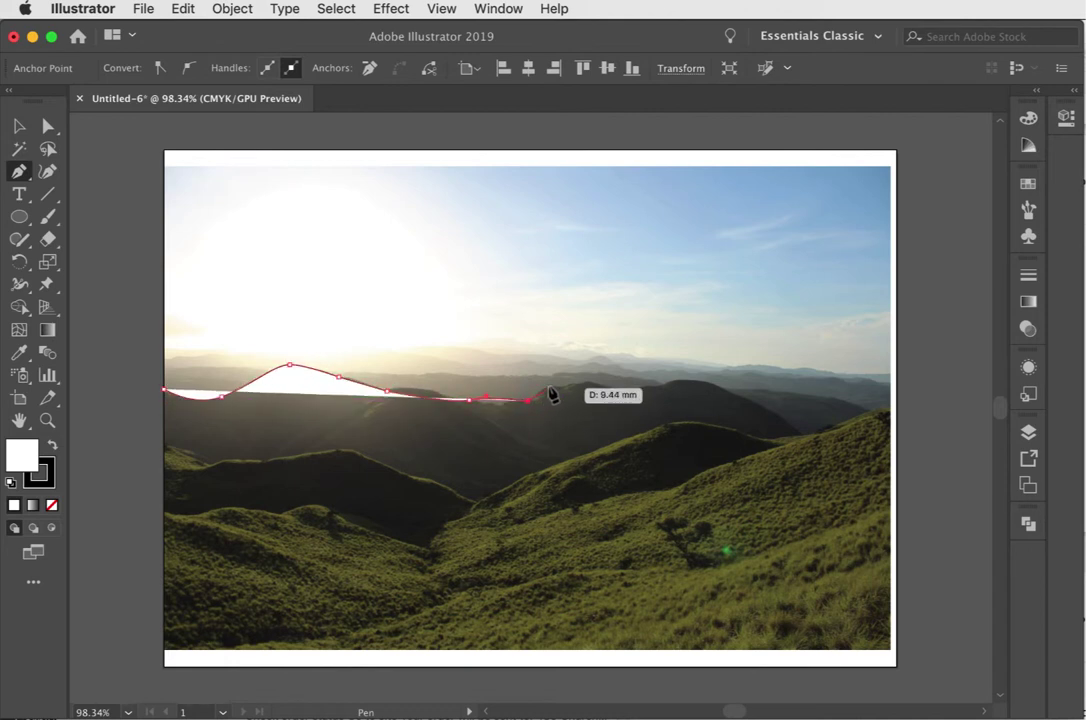
left_click_drag(553, 383, 810, 442)
Carry the outline down the right slope, across the bottom, and close it at the start.
left_click(806, 436)
left_click(871, 490)
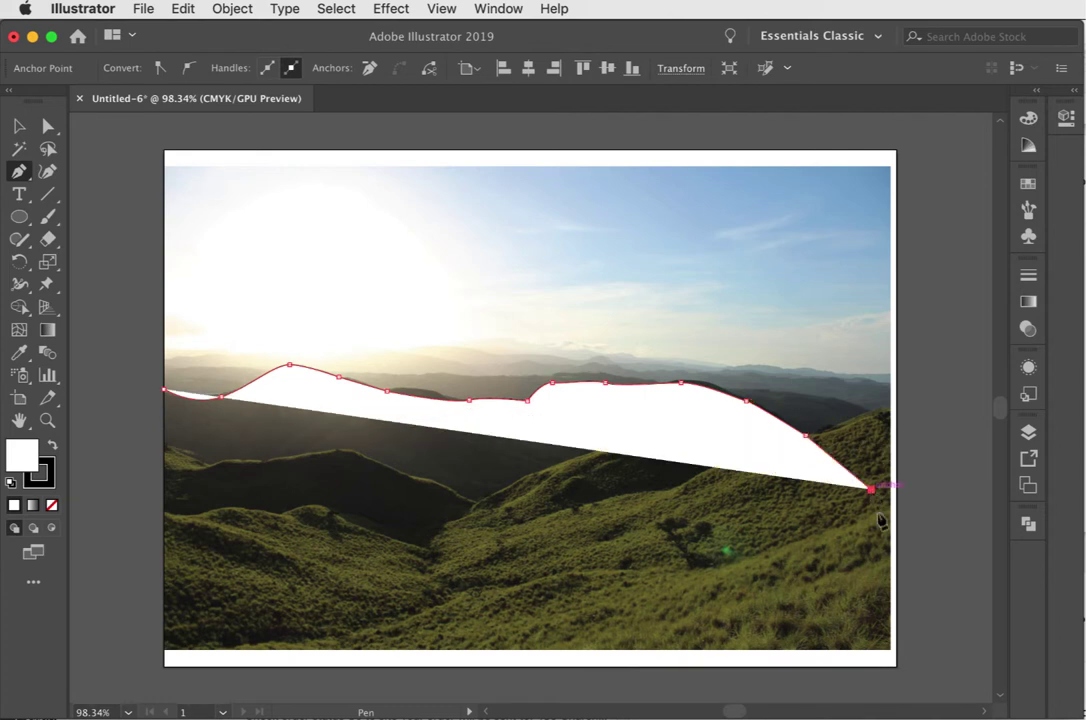
left_click(881, 684)
left_click(145, 685)
left_click(164, 389)
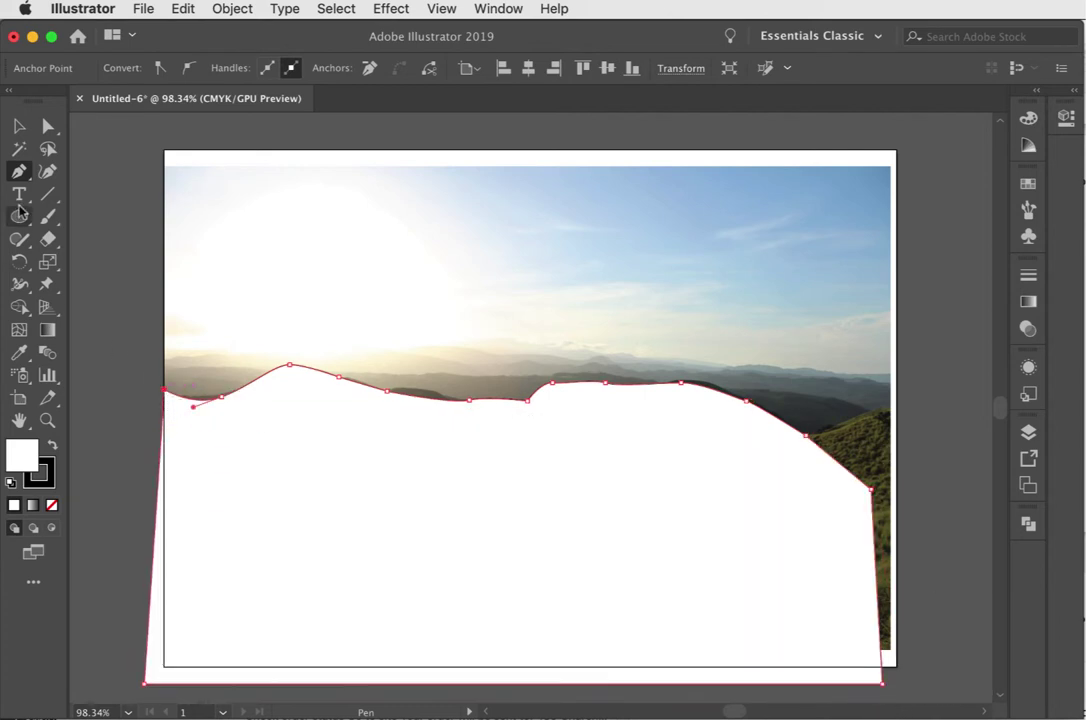
Set the ridge shape's fill to None and deselect it.
left_click(20, 128)
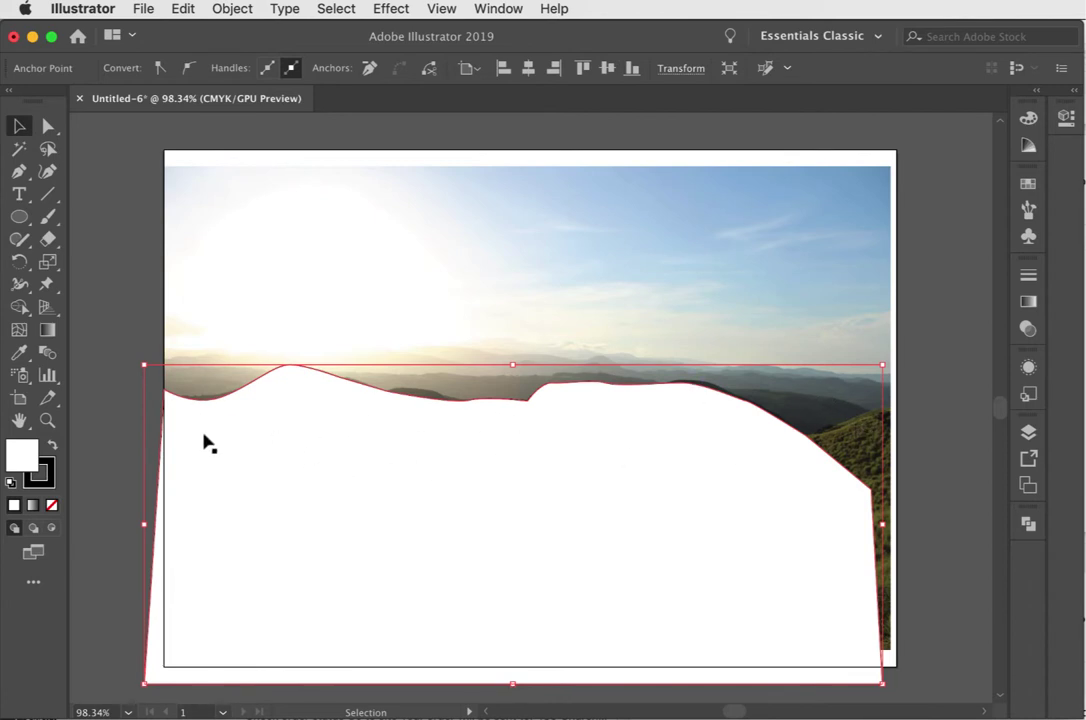
left_click(53, 505)
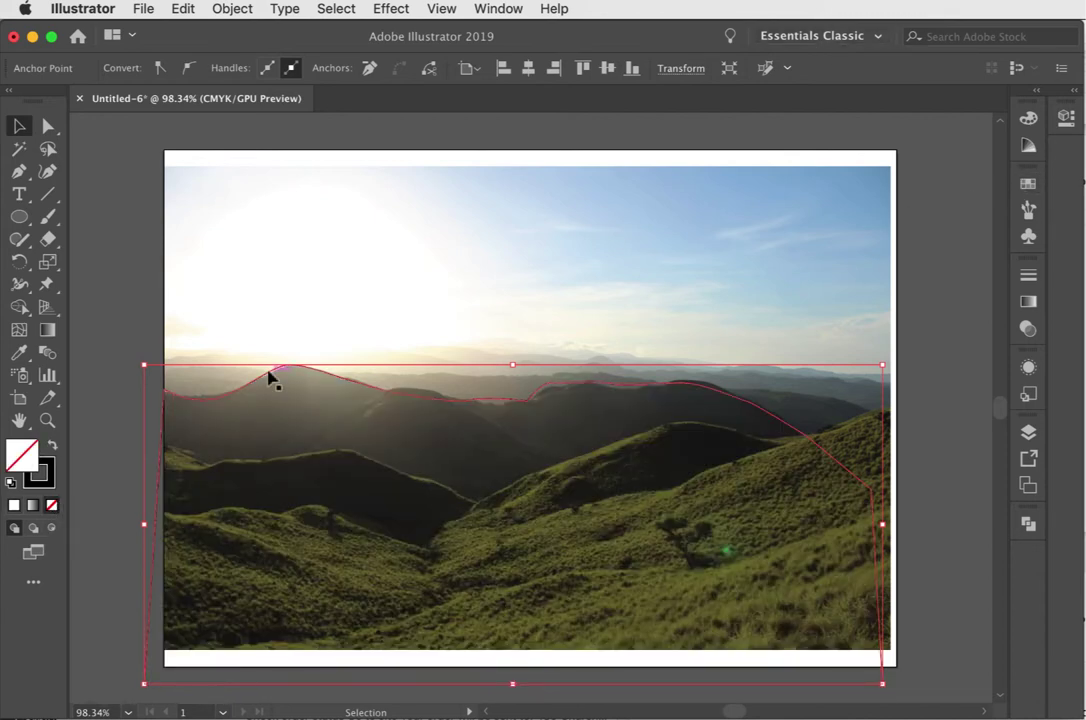
left_click(96, 473)
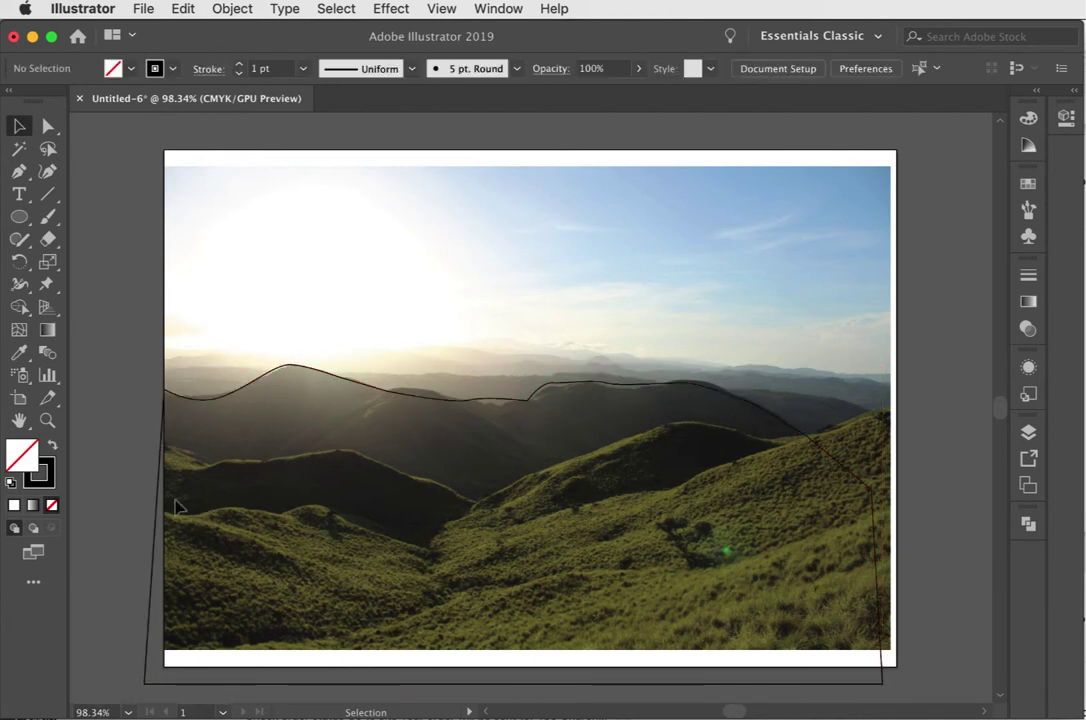
Paint a thick freehand Paintbrush loop around the near green hills.
left_click(49, 220)
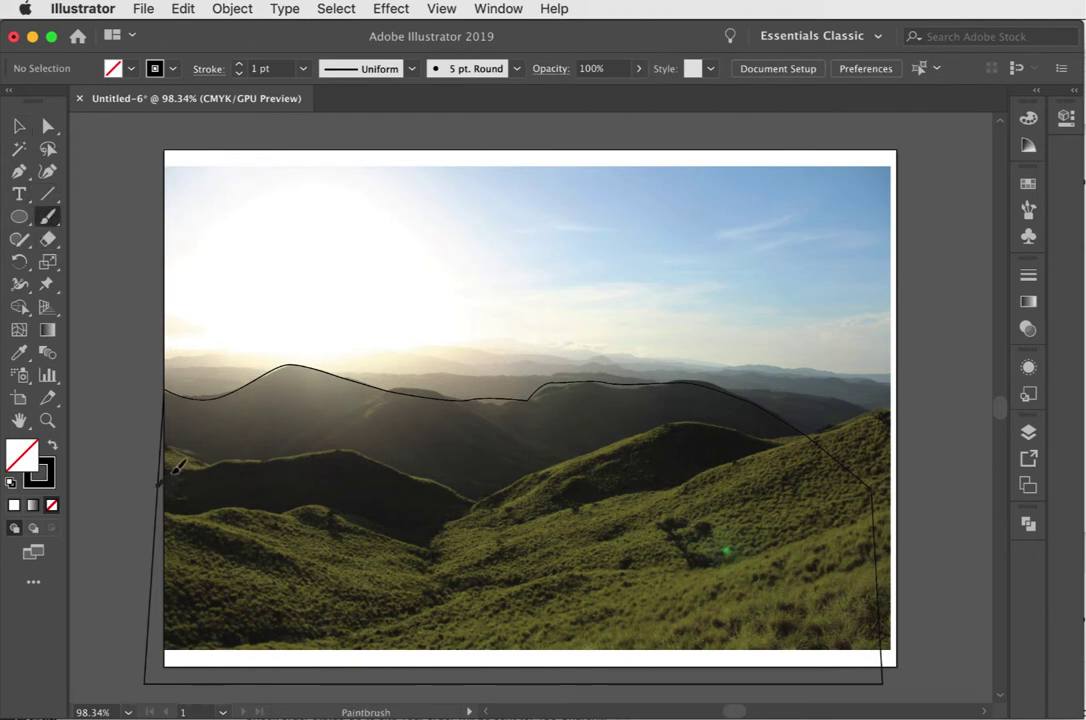
mouse_move(175, 468)
left_mouse_down()
mouse_move(322, 447)
mouse_move(424, 480)
left_mouse_up()
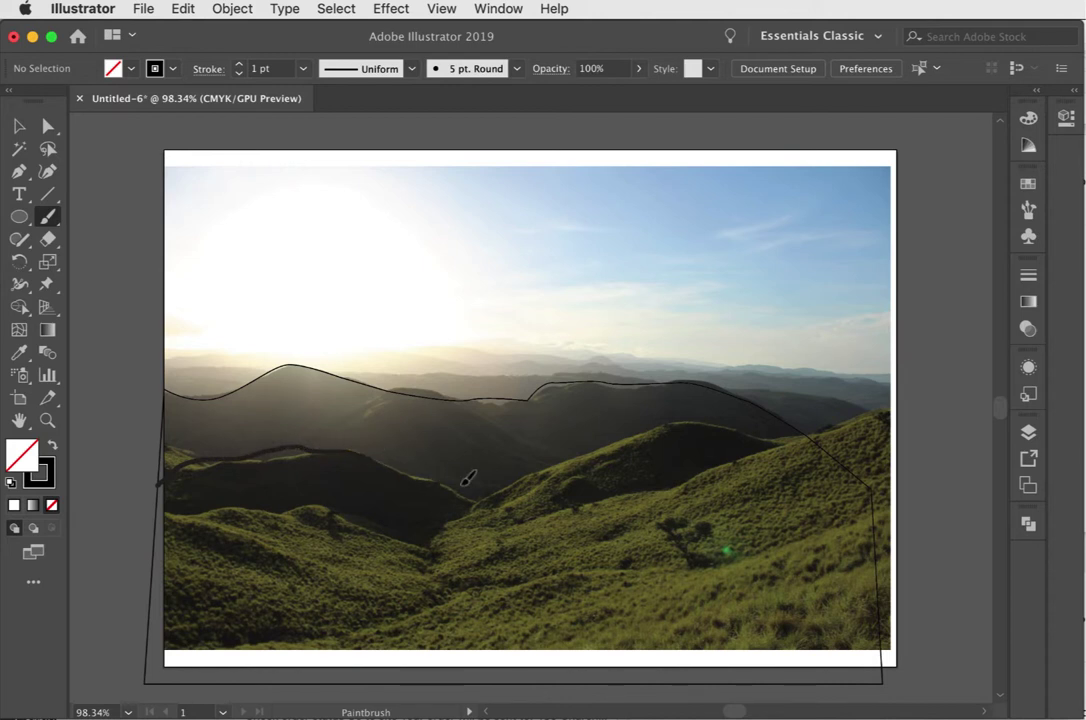
mouse_move(893, 408)
left_mouse_down()
mouse_move(928, 433)
mouse_move(936, 541)
mouse_move(917, 631)
mouse_move(873, 686)
mouse_move(758, 678)
mouse_move(495, 703)
mouse_move(293, 681)
mouse_move(148, 651)
mouse_move(163, 488)
left_mouse_up()
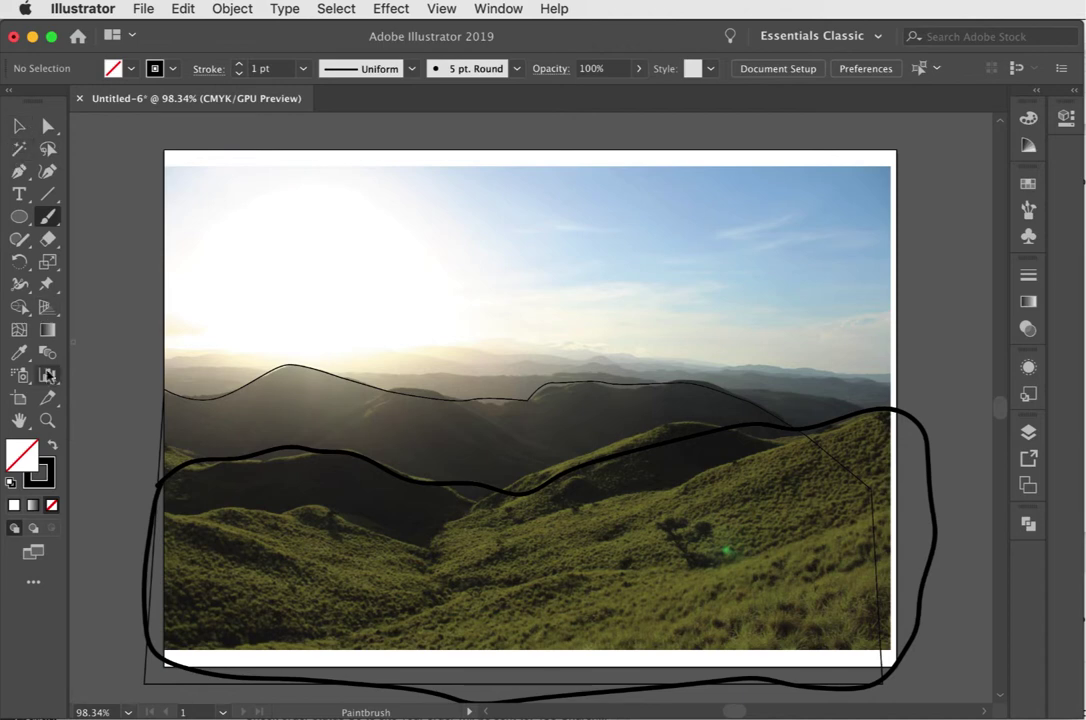
Zoom in and reshape the loop's left-end curve by moving and refining its anchor.
left_click(47, 420)
left_click_drag(147, 467, 577, 543)
left_click(48, 126)
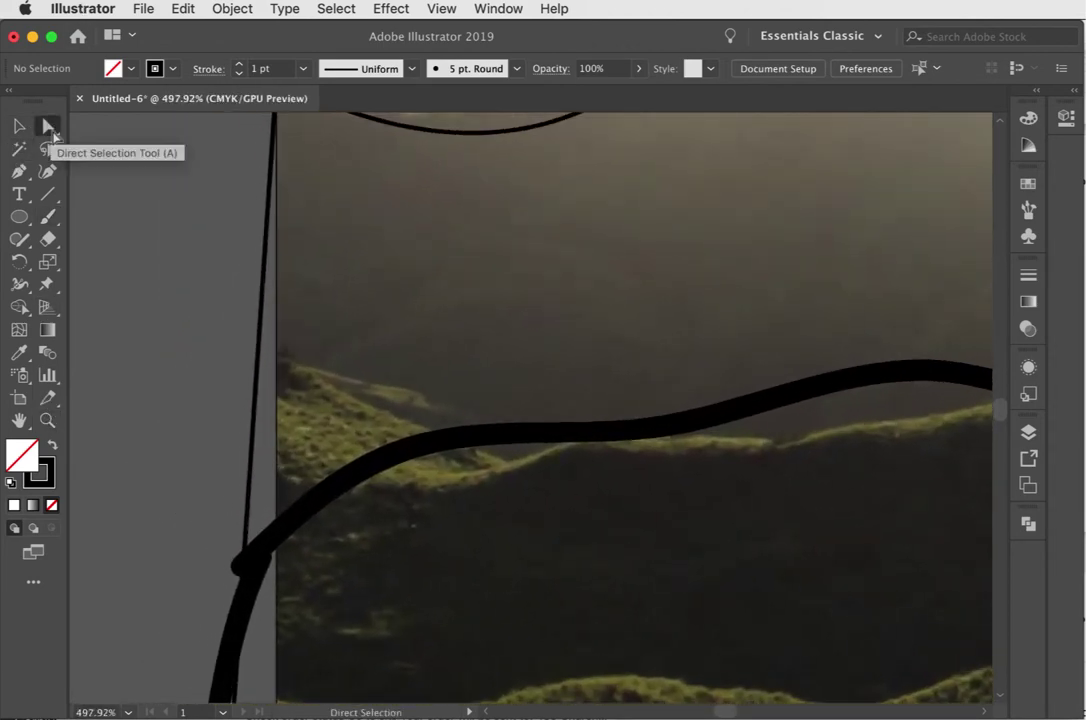
left_click(261, 557)
left_click_drag(261, 560, 237, 576)
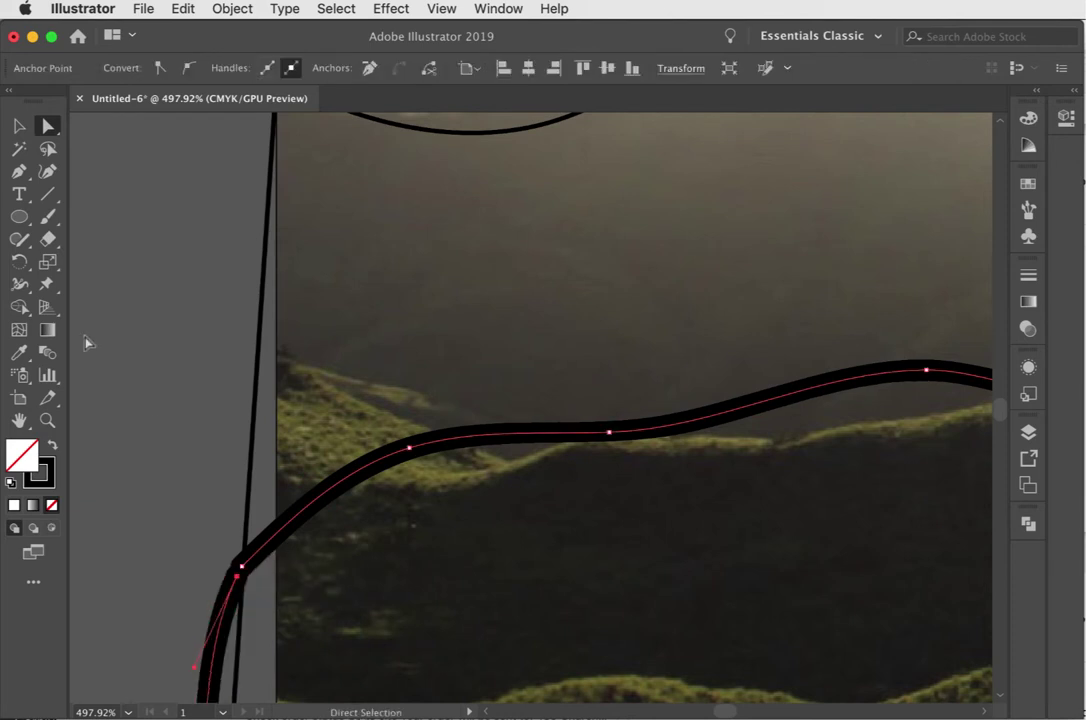
left_click(19, 173)
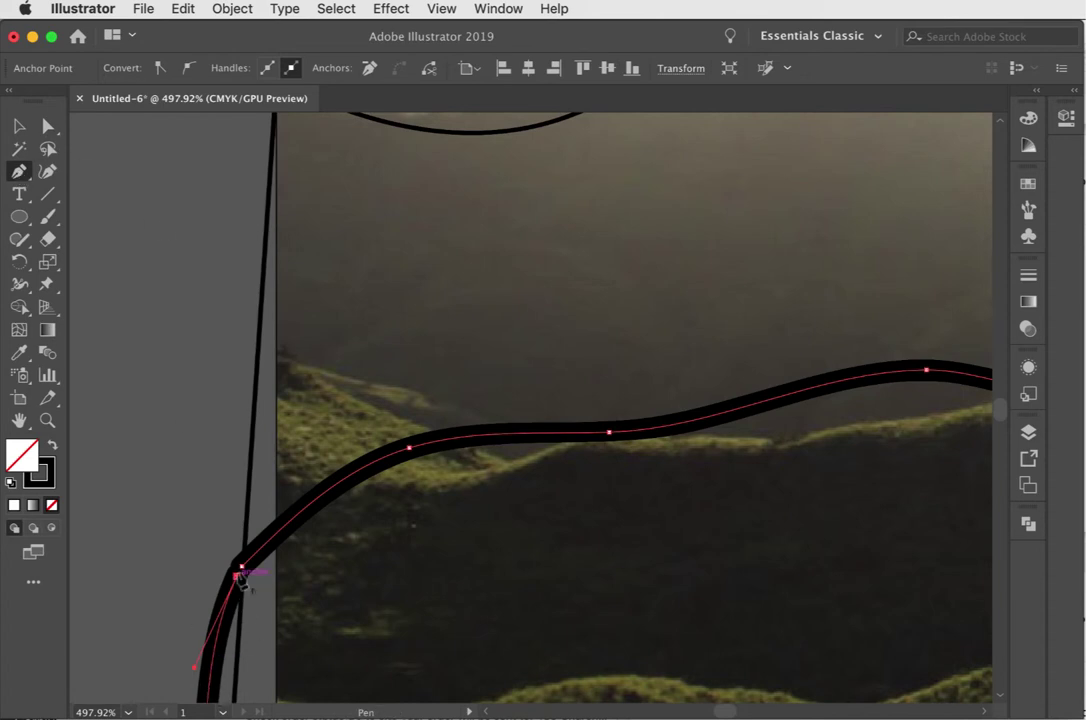
left_click_drag(241, 567, 242, 572)
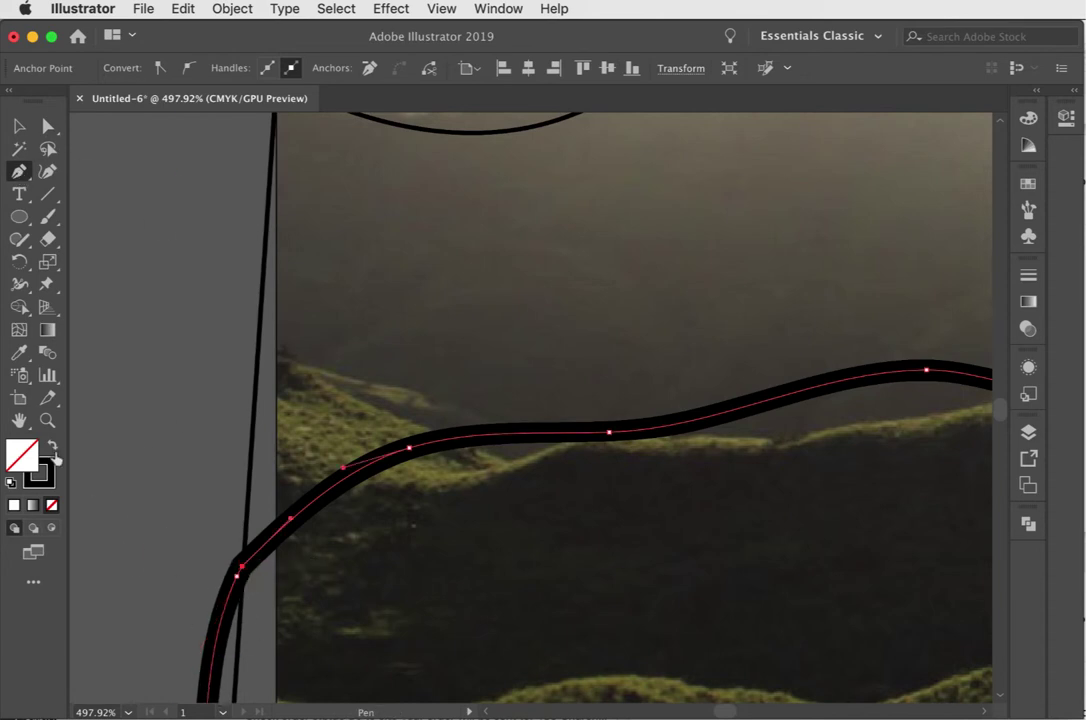
Zoom back out to view the whole artboard at 100%.
left_click(47, 420)
left_click(463, 511, "alt")
left_click(654, 361, "alt")
left_click(660, 464, "alt")
left_click(681, 407, "alt")
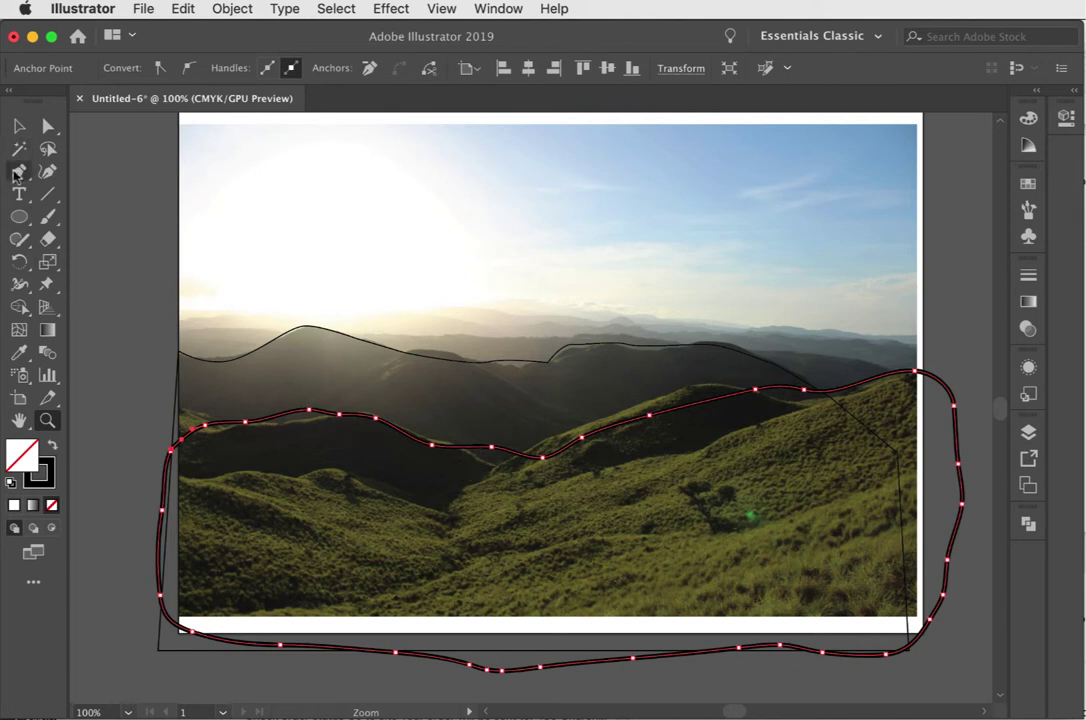
Trace the farthest horizon ridge with Pen anchors from the left edge to the right.
left_click(19, 170)
left_click(158, 335)
left_click_drag(235, 326, 262, 328)
left_click(430, 335)
left_click_drag(430, 336, 877, 350)
left_click_drag(875, 346, 918, 370)
Take the horizon shape down the right side, along the bottom, and close it.
left_click(946, 357)
left_click_drag(961, 651, 390, 716)
left_click(160, 668)
left_click_drag(160, 337, 210, 326)
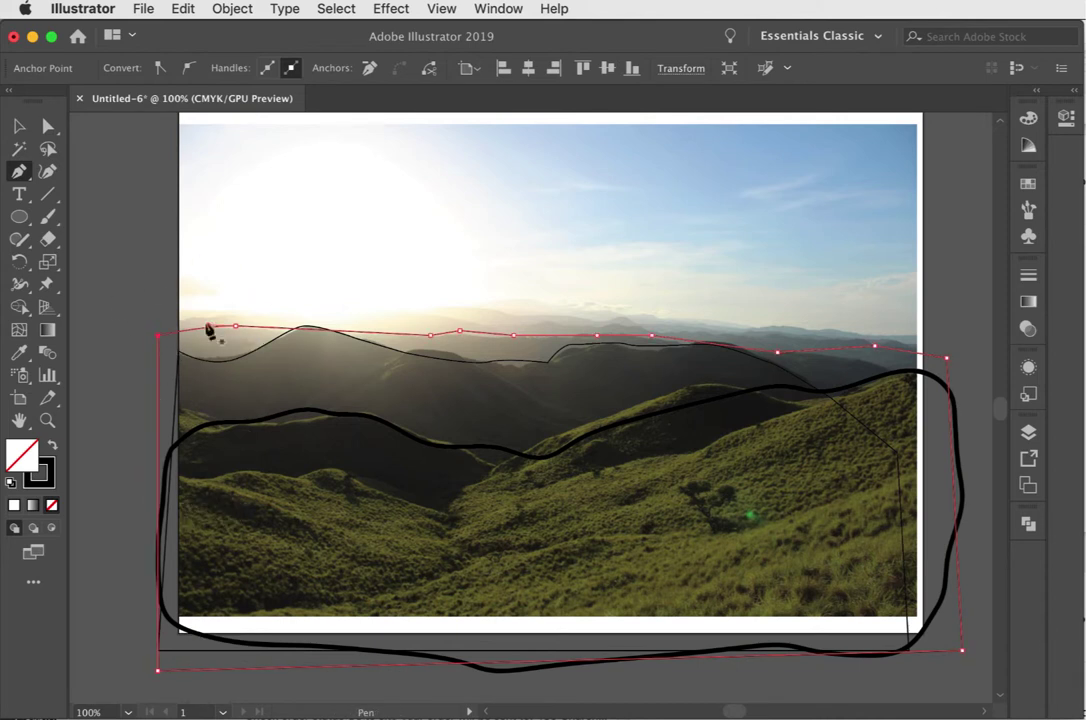
left_click(55, 225)
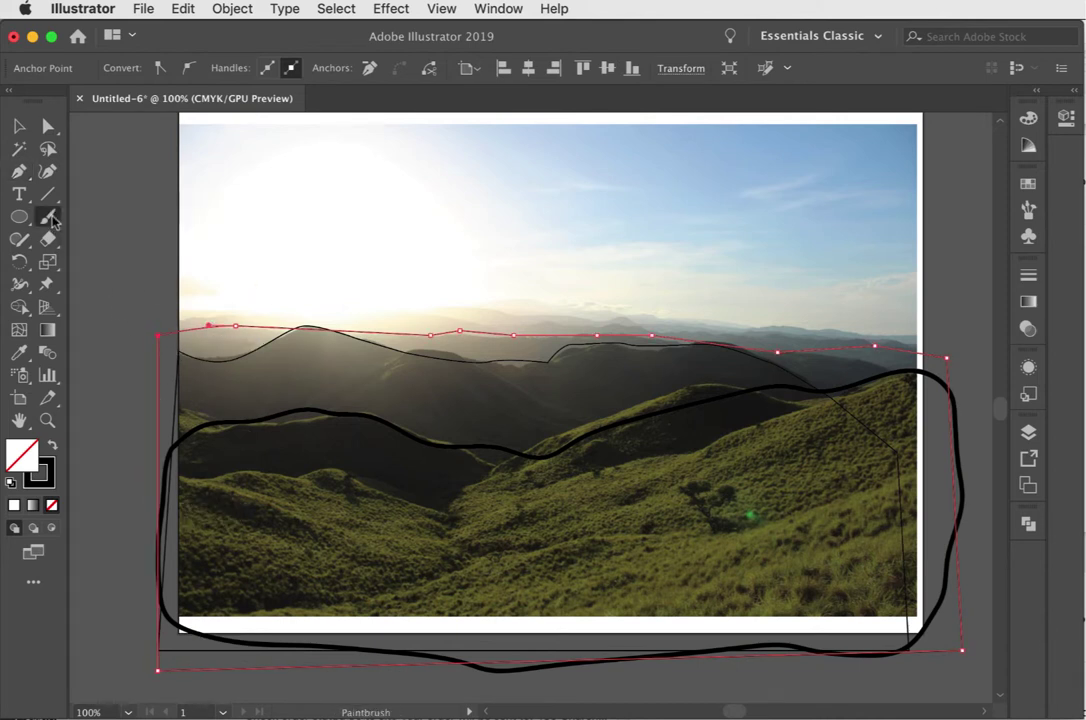
Draw a closed Pencil loop along the nearest grassy hill crest, extending below the artboard.
left_click(22, 241)
left_click(90, 262)
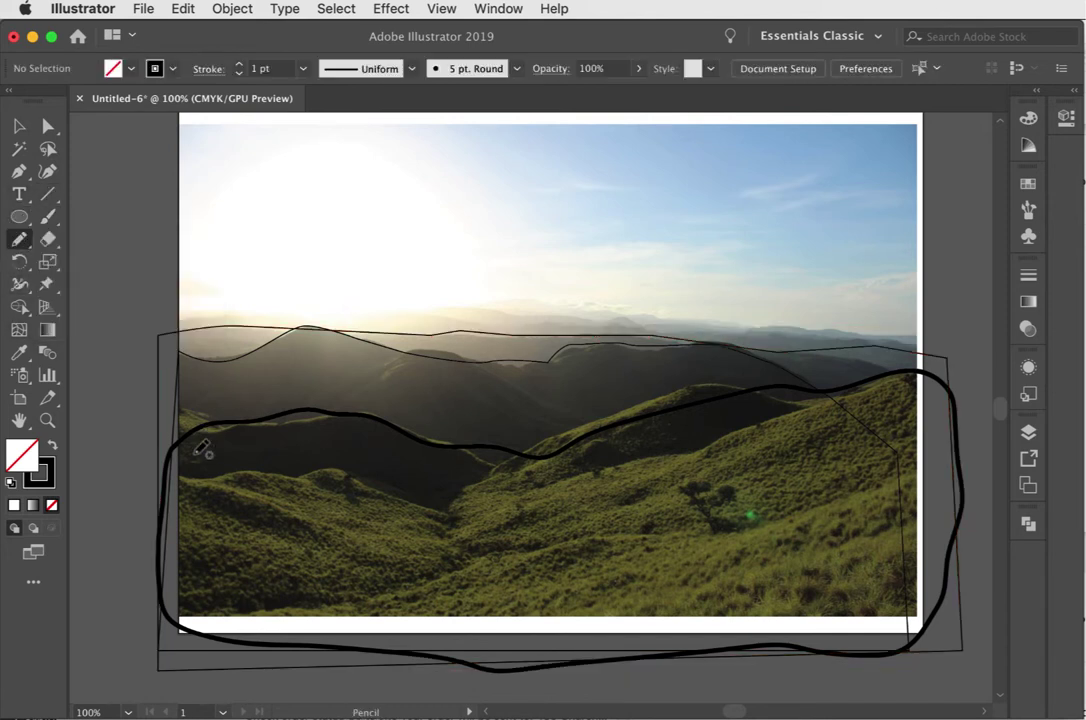
mouse_move(178, 469)
left_mouse_down()
mouse_move(342, 462)
mouse_move(435, 477)
left_mouse_up()
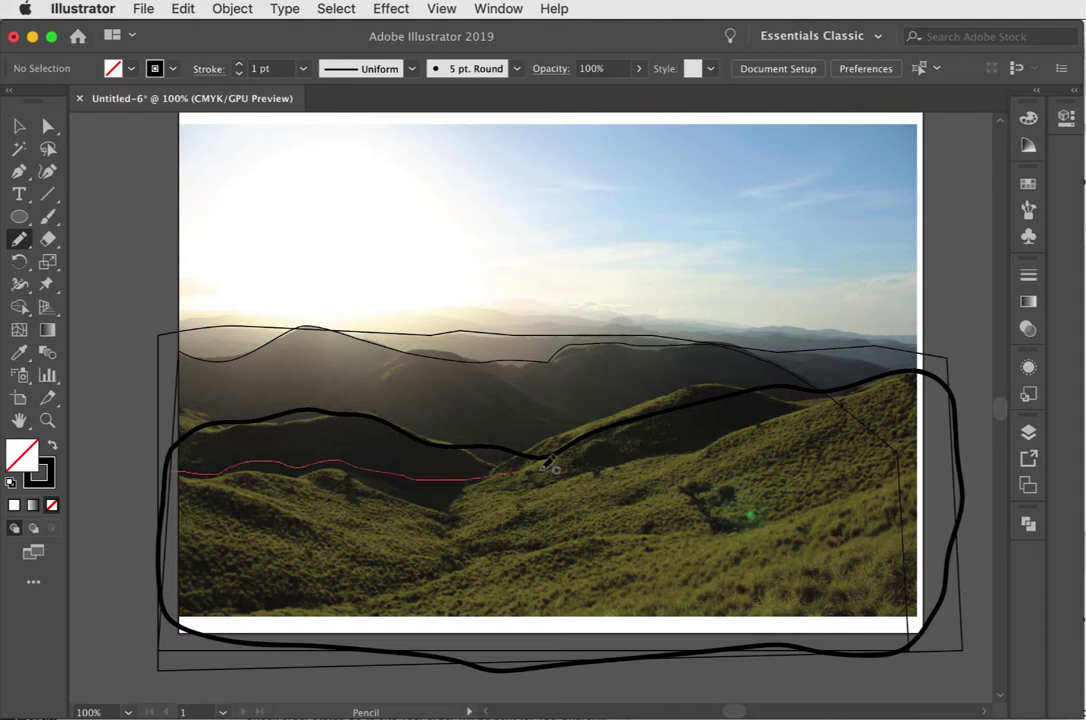
mouse_move(556, 465)
left_mouse_down()
mouse_move(666, 451)
mouse_move(783, 412)
mouse_move(855, 441)
mouse_move(930, 504)
mouse_move(935, 605)
mouse_move(879, 680)
mouse_move(693, 674)
mouse_move(481, 696)
mouse_move(180, 673)
mouse_move(158, 665)
mouse_move(106, 592)
mouse_move(177, 470)
left_mouse_up()
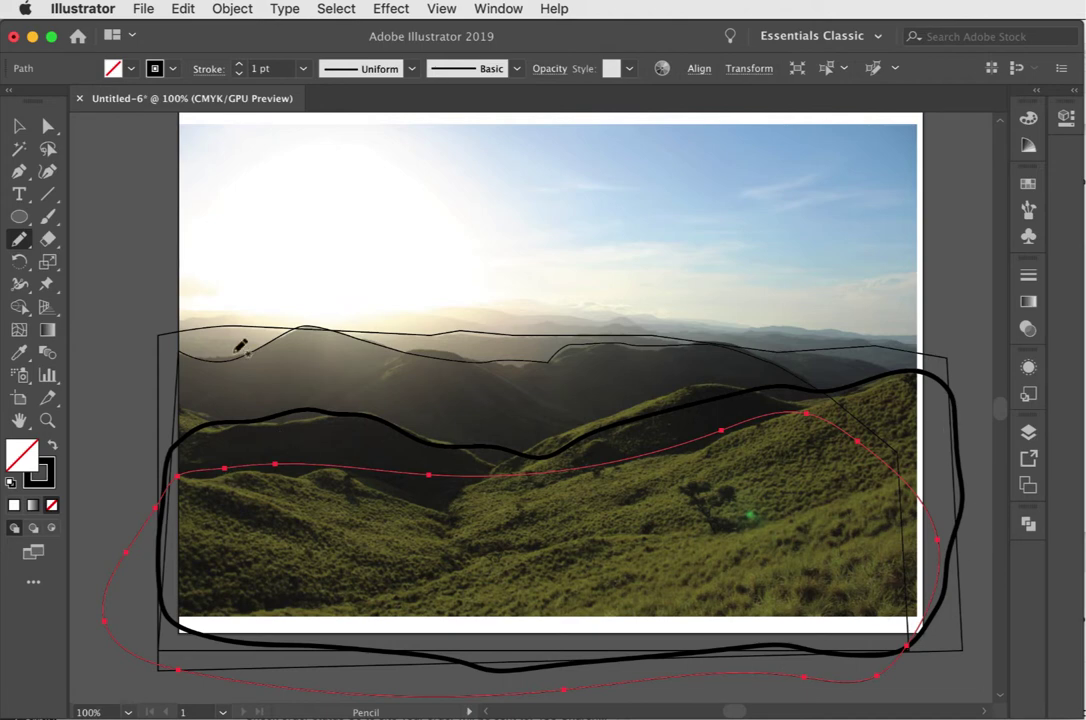
left_click(19, 171)
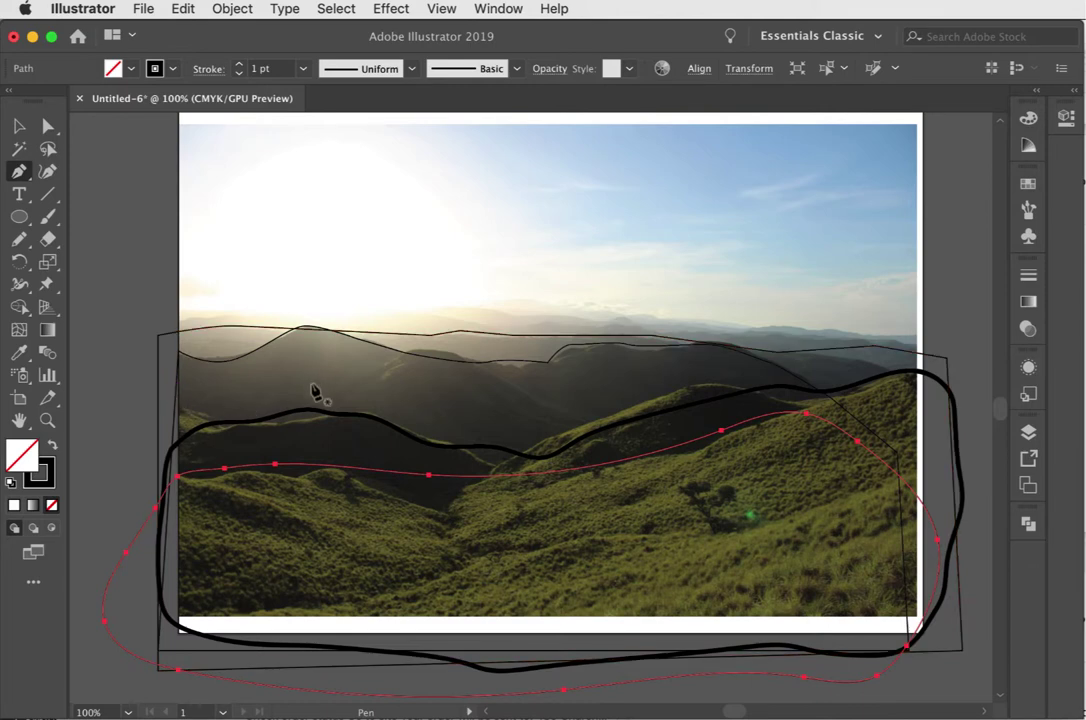
Start a Pen outline left of the artboard and curve it over the middle ridges.
left_click(140, 466)
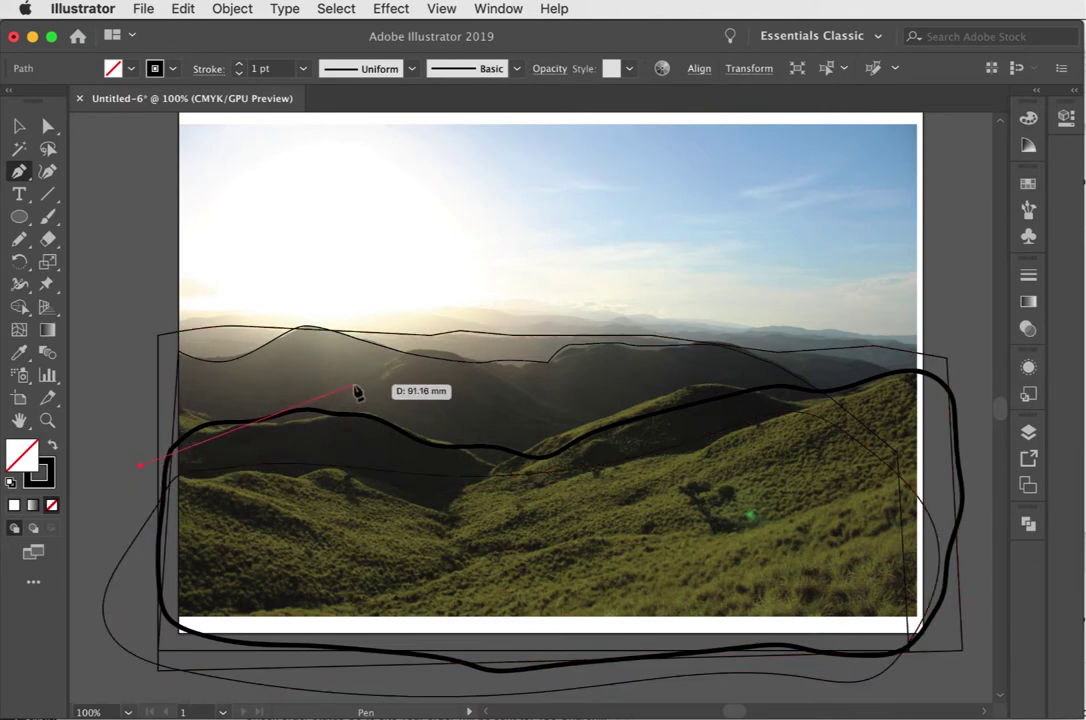
left_click_drag(431, 347, 484, 353)
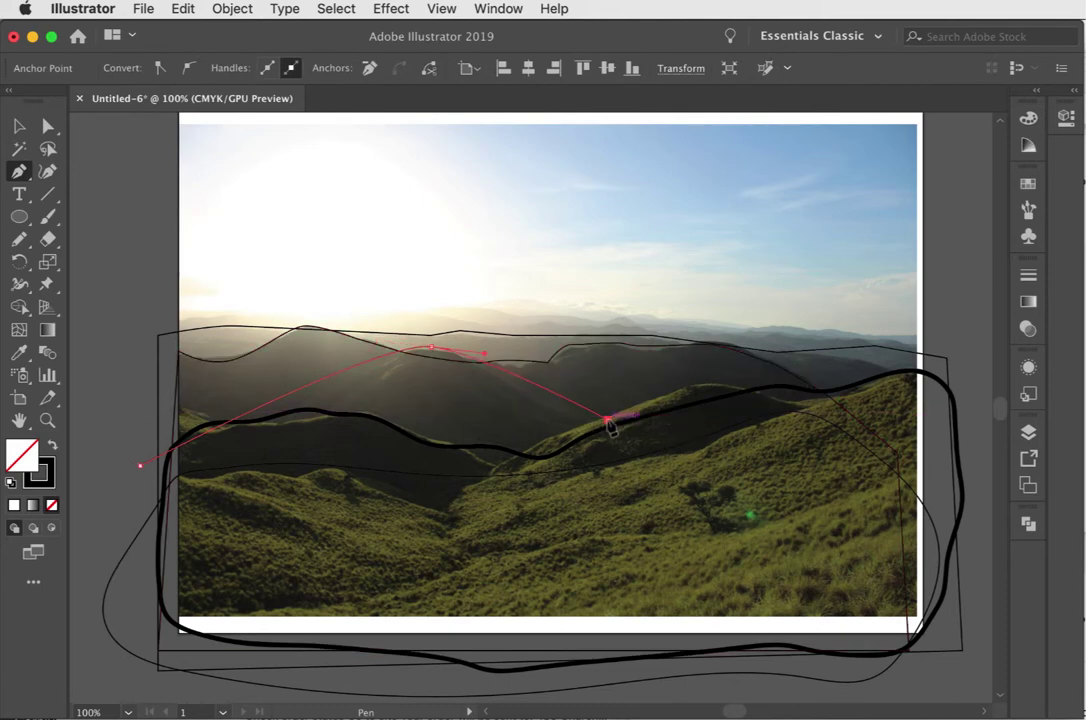
left_click(607, 419)
left_click_drag(705, 386, 765, 387)
scroll(988, 471, "down", 10)
scroll(925, 232, "up", 6)
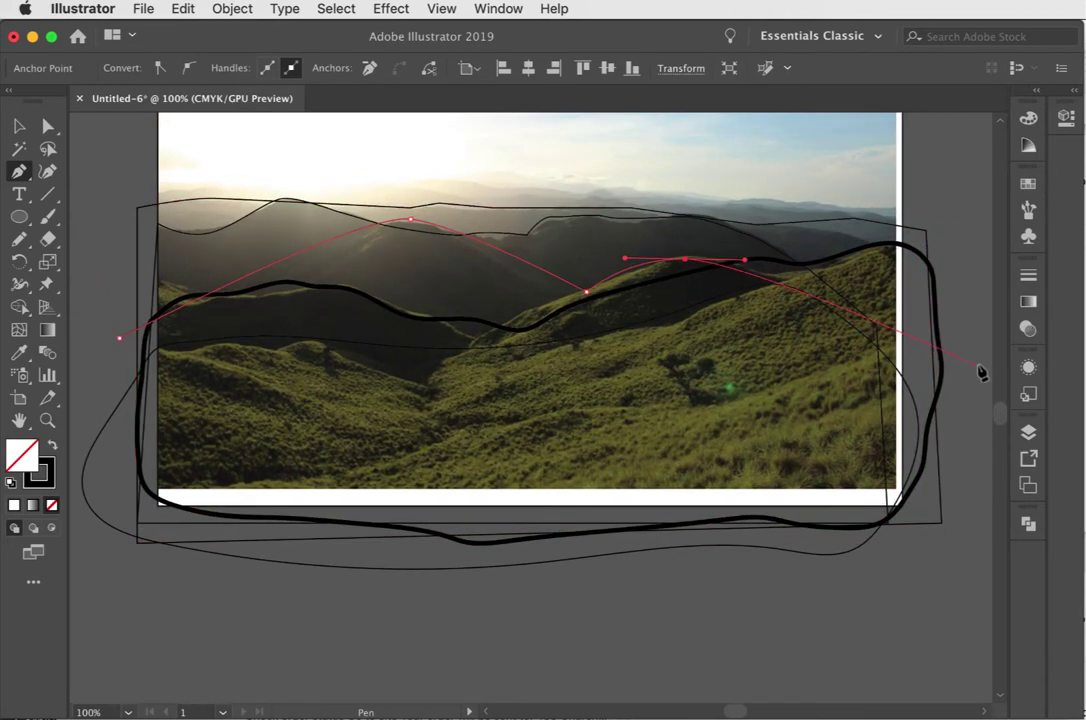
Finish the shape with straight right, bottom and left edges, close it, and deselect.
left_click(978, 365)
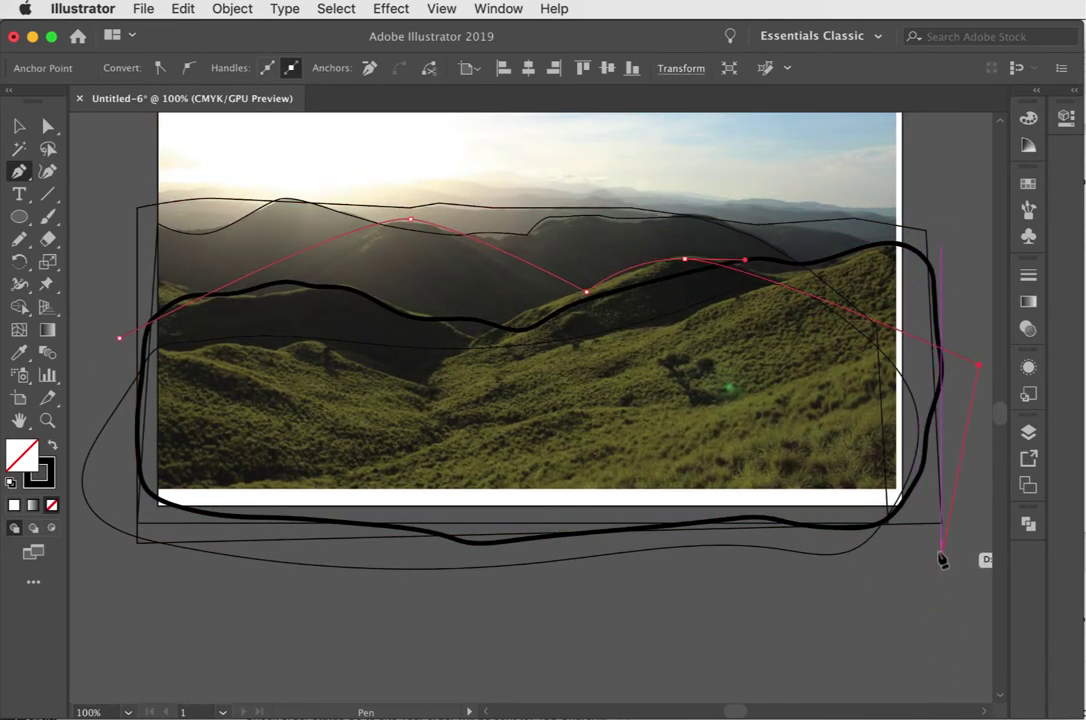
left_click_drag(936, 550, 126, 558)
left_click(119, 550)
left_click(119, 338)
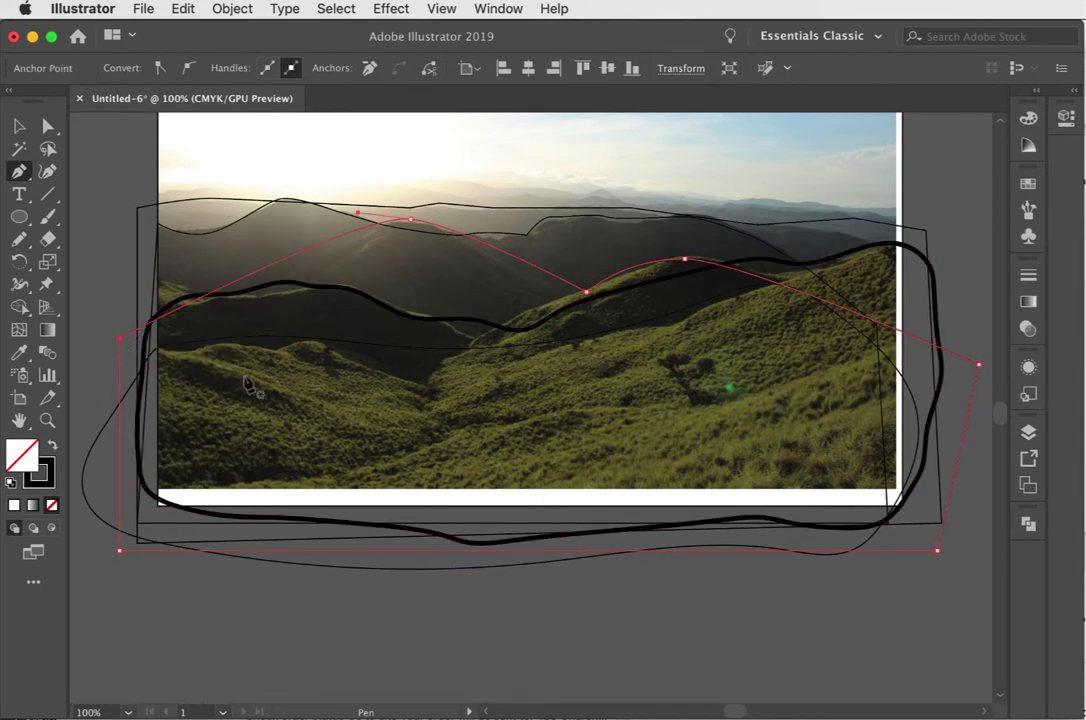
left_click(19, 126)
left_click(521, 584)
scroll(521, 584, "right", 5)
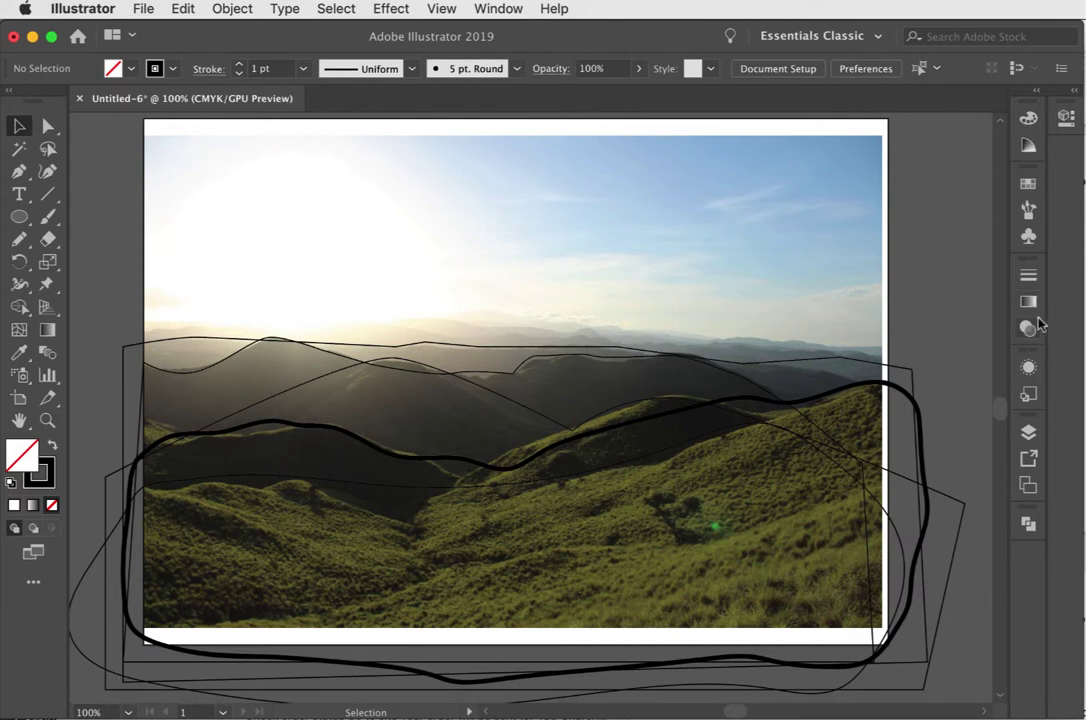
Hide Layer 1 so the photo disappears and only the outlines show.
left_click(1028, 431)
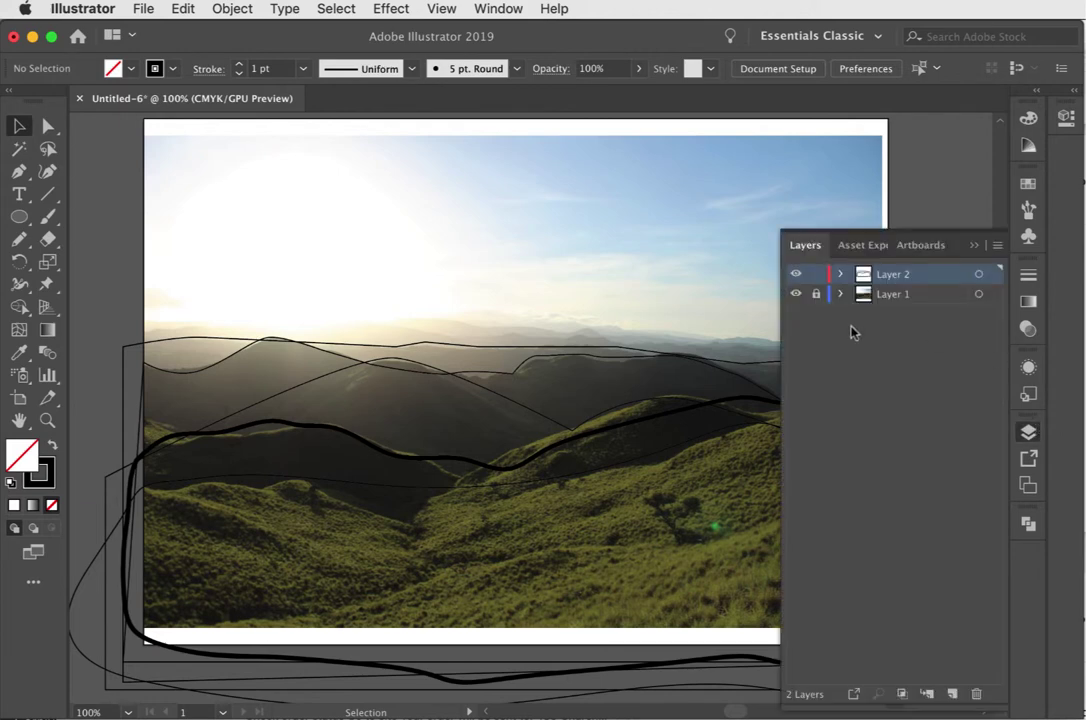
left_click(796, 295)
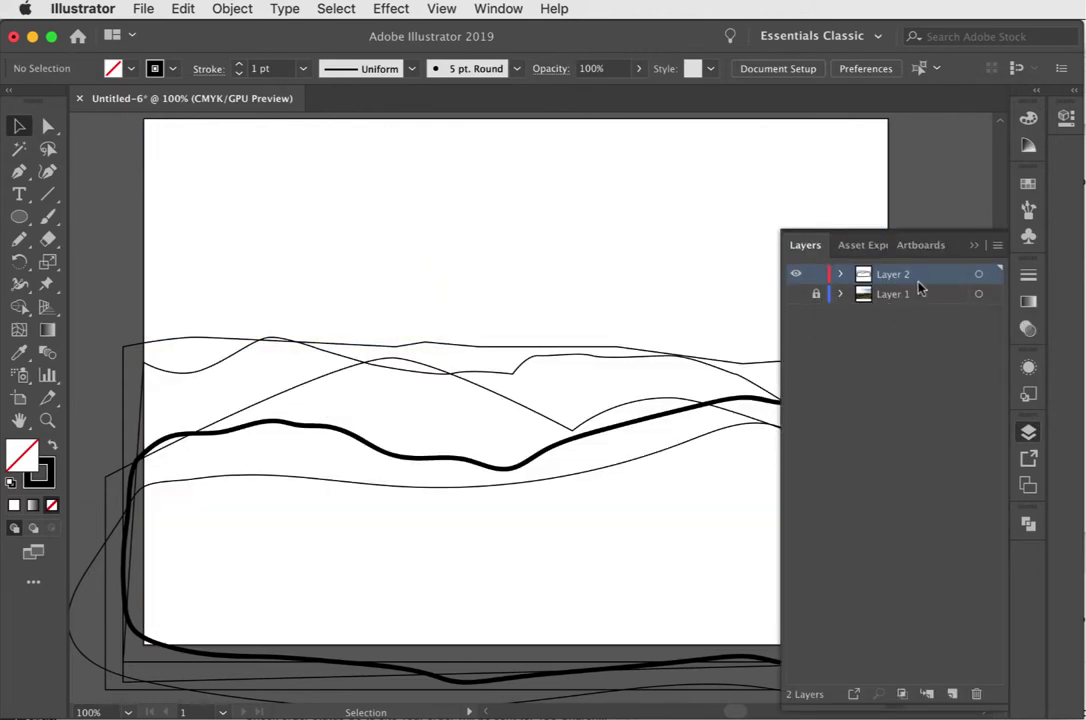
left_click(1028, 434)
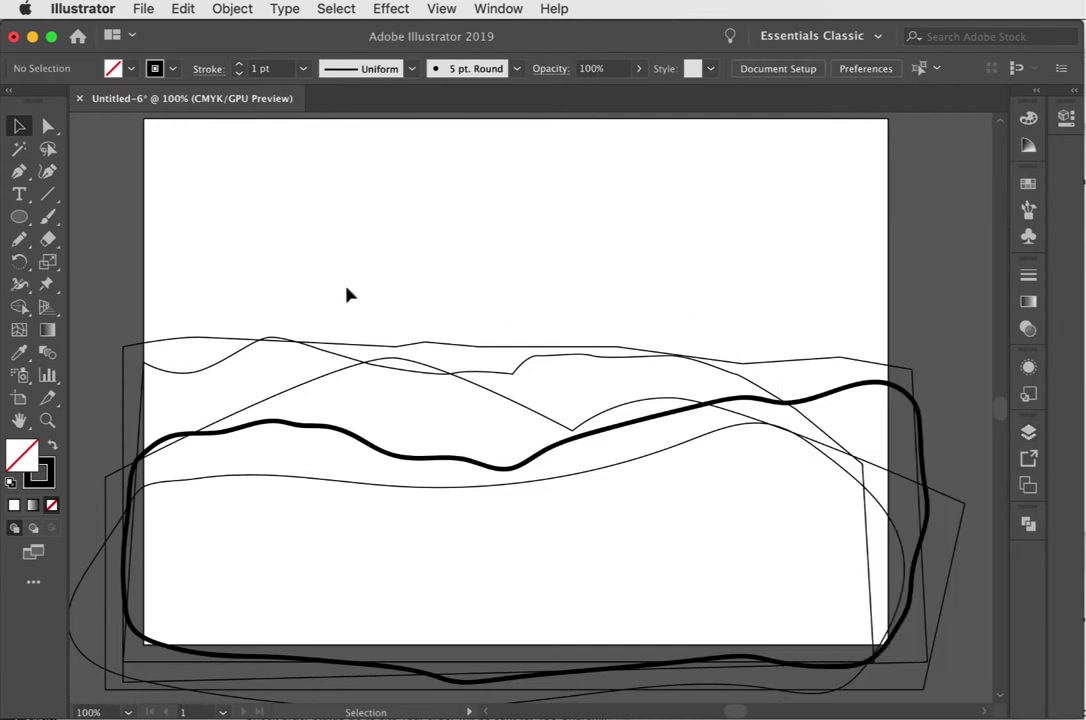
Give all traced paths a red fill and no stroke.
left_click_drag(347, 228, 665, 562)
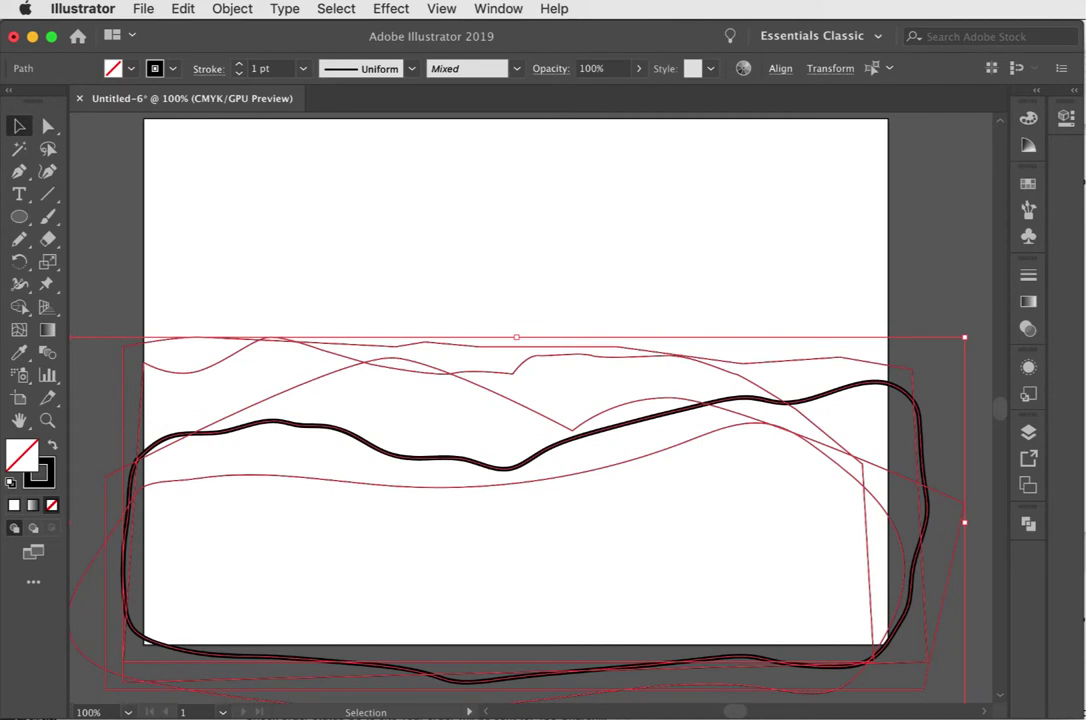
left_click(1028, 183)
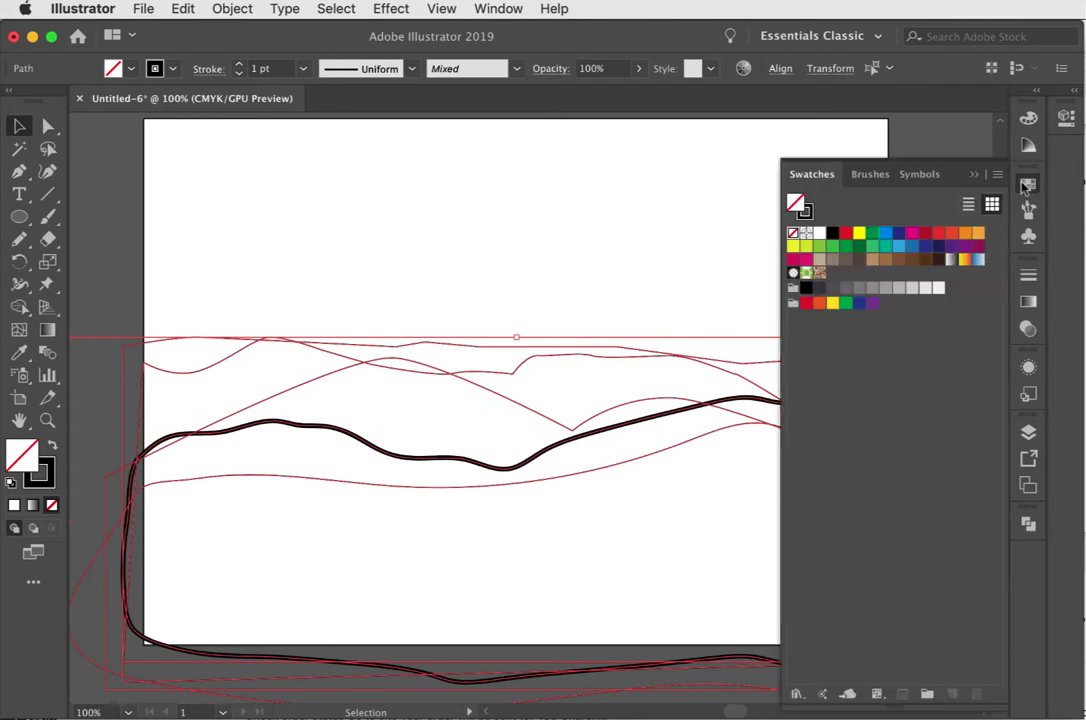
left_click(845, 234)
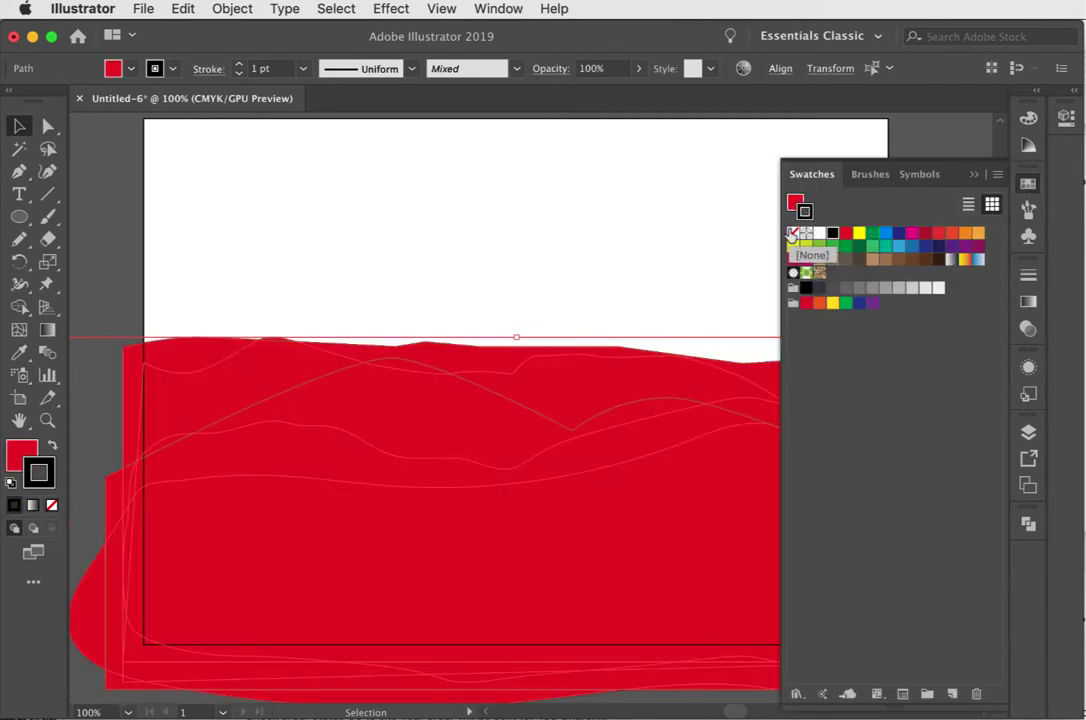
left_click(792, 234)
left_click(604, 228)
Fill the two-peaked front mountain navy and the larger shape behind it orange.
left_click(467, 484)
left_click(938, 245)
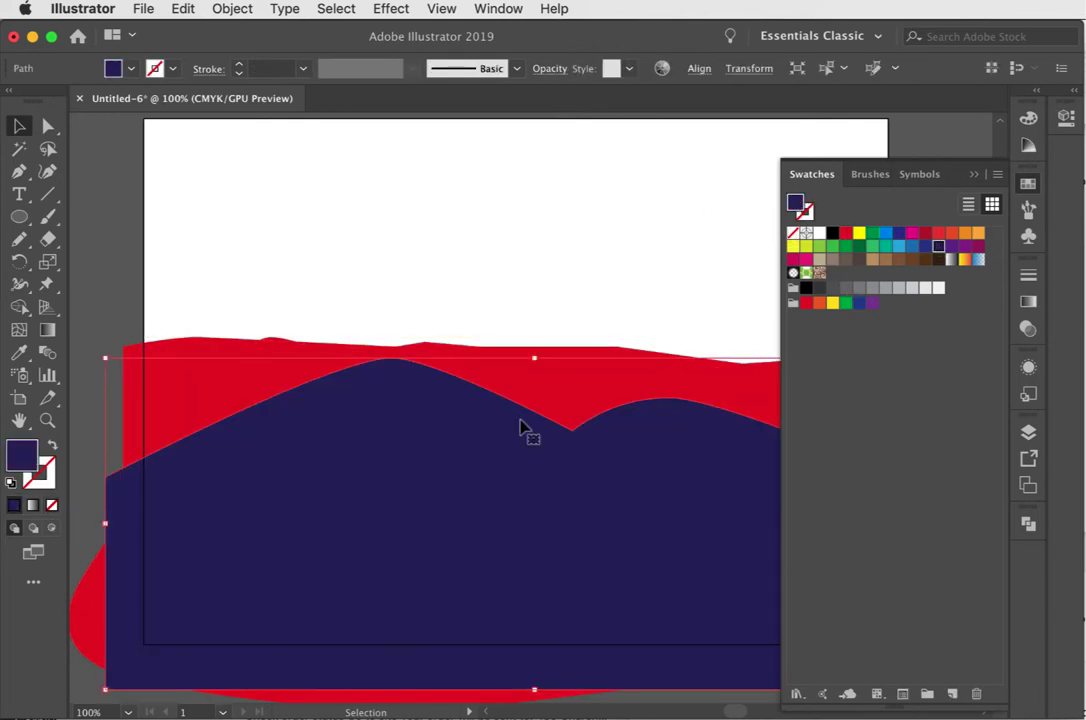
left_click(557, 400)
left_click(925, 233)
left_click(965, 233)
left_click(367, 287)
Fill the shape peeking above the orange one with light grey.
left_click(270, 340)
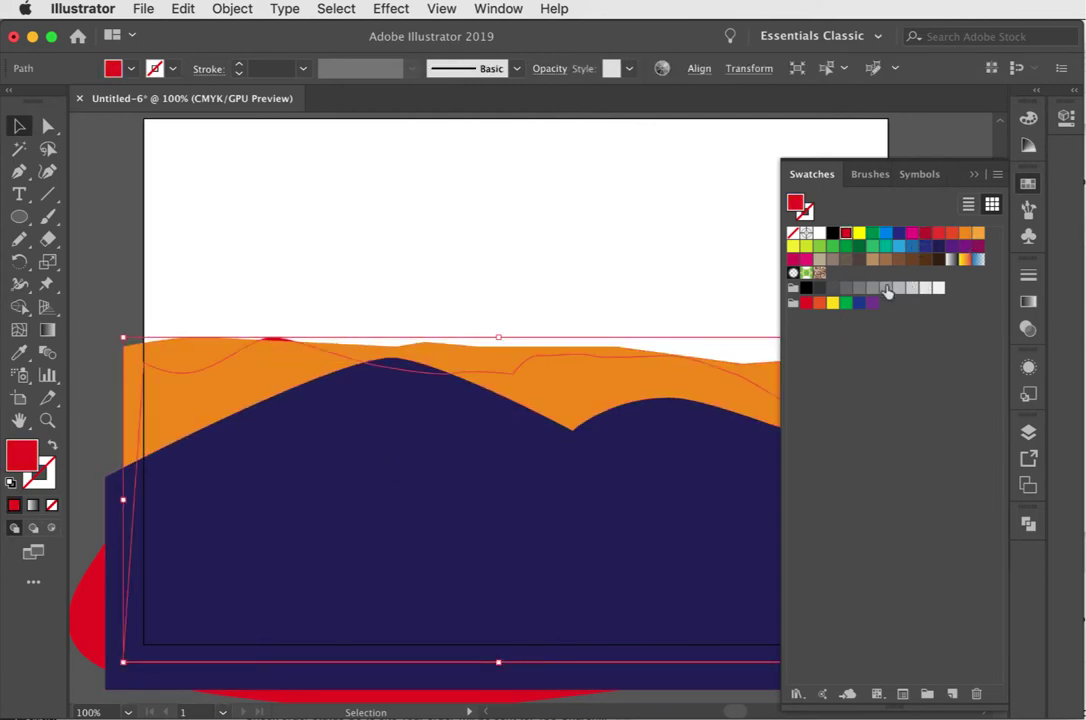
left_click(897, 288)
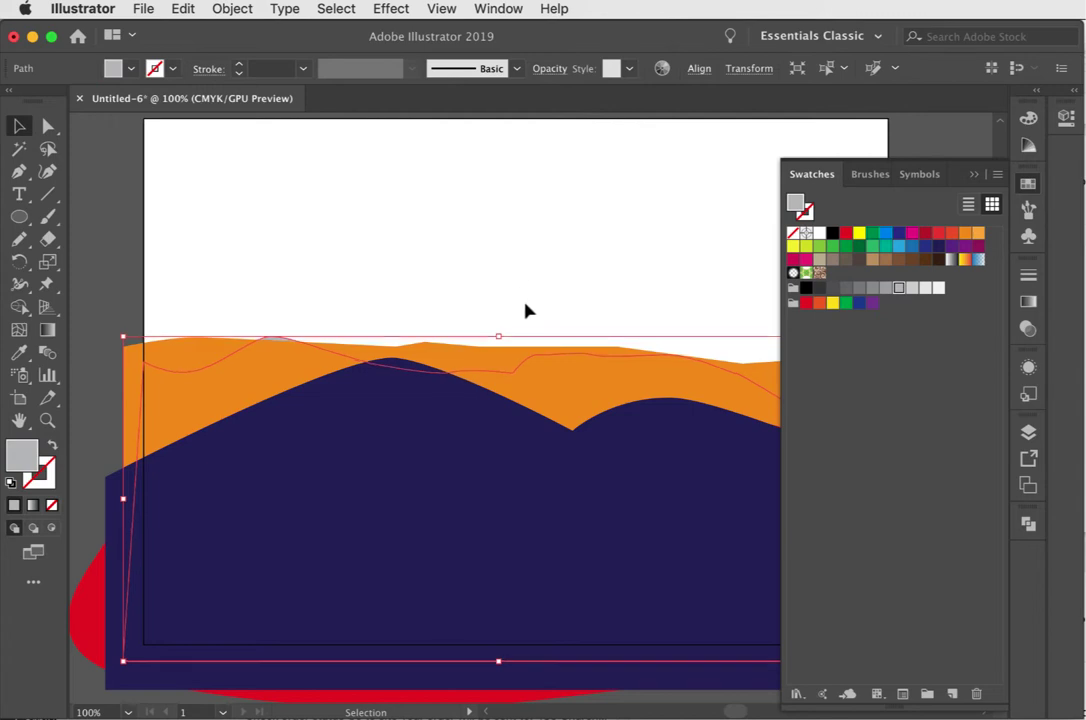
left_click(524, 304)
scroll(524, 310, "down", 5)
scroll(524, 310, "right", 4)
Fill the bottom shape with black.
left_click(318, 578)
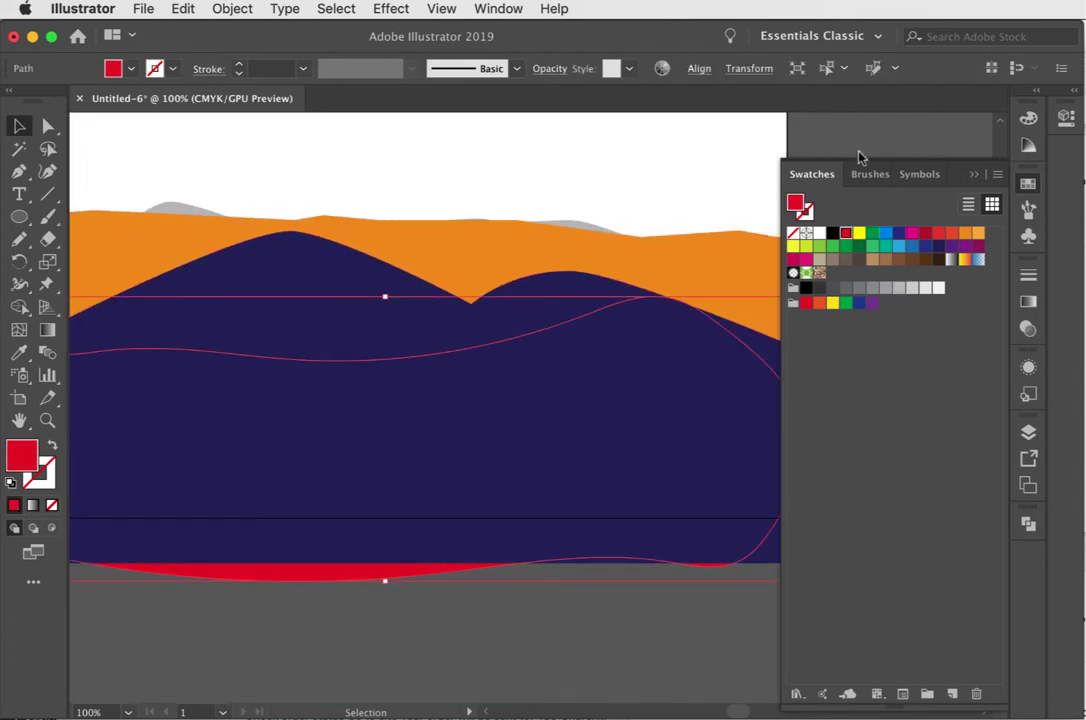
left_click(833, 234)
scroll(288, 460, "down", 4)
scroll(288, 460, "up", 1)
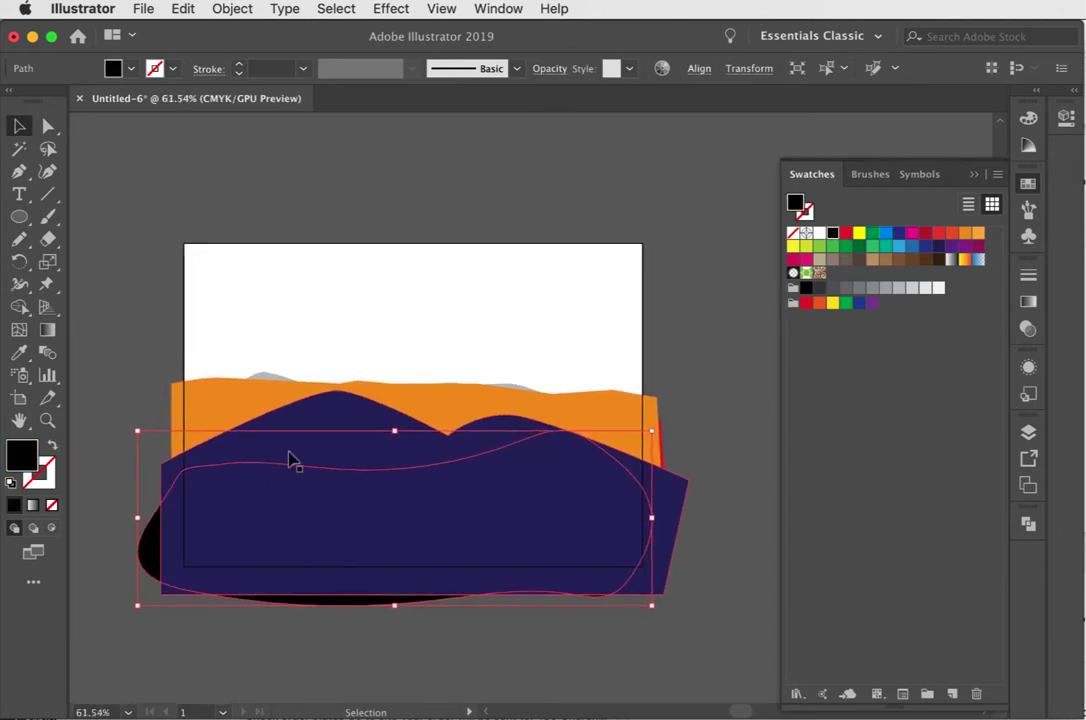
scroll(288, 460, "up", 1)
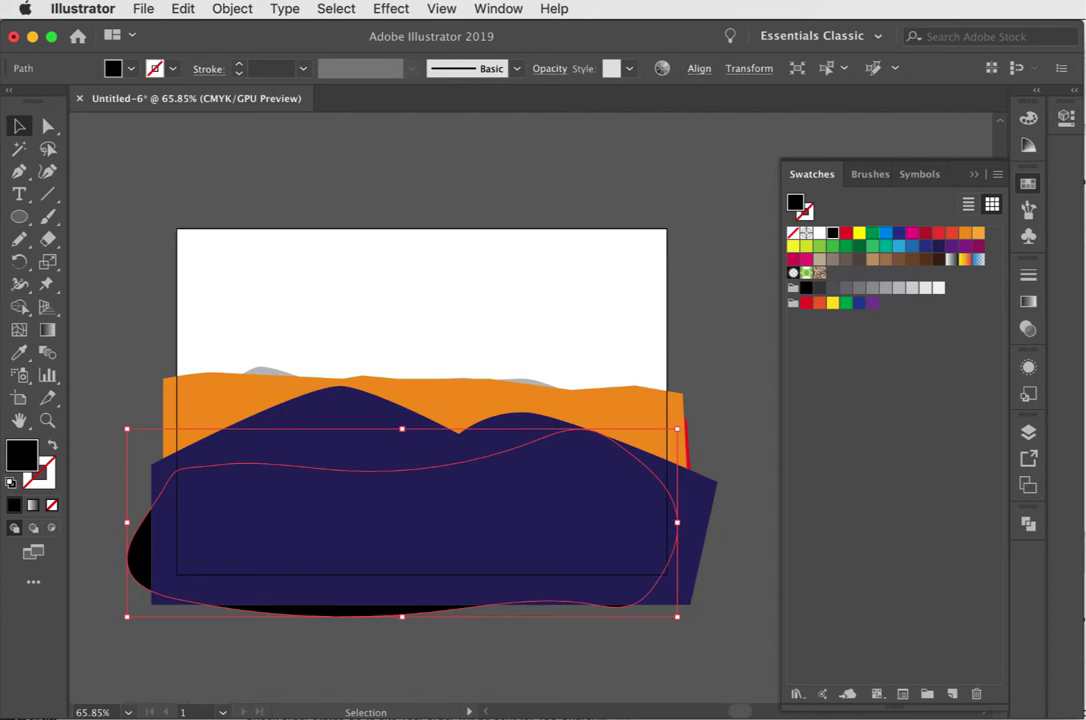
left_click(1028, 433)
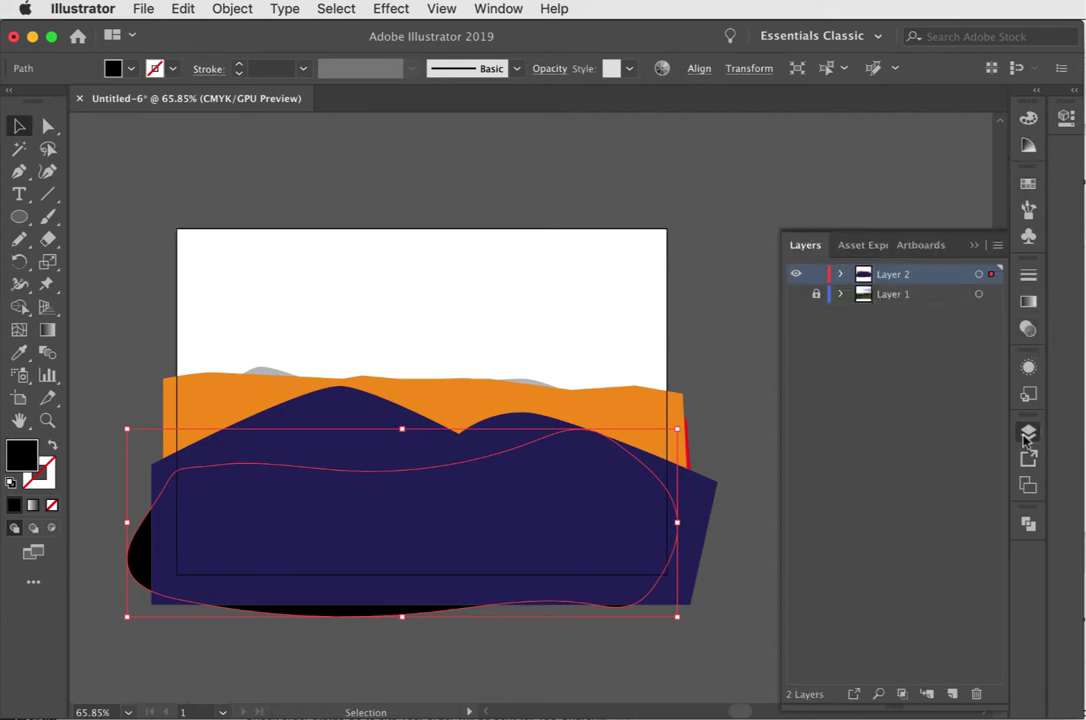
Restack Layer 2 paths as black, red, navy, grey, orange, and nudge orange up 3.5 mm.
left_click(841, 276)
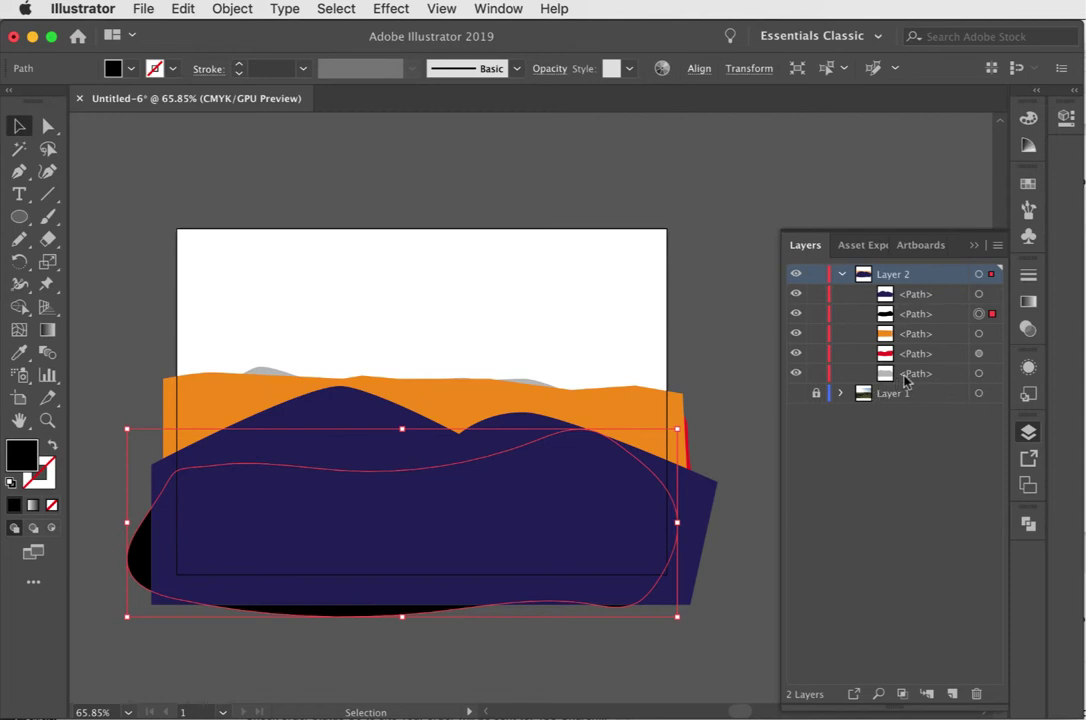
left_click_drag(905, 376, 914, 292)
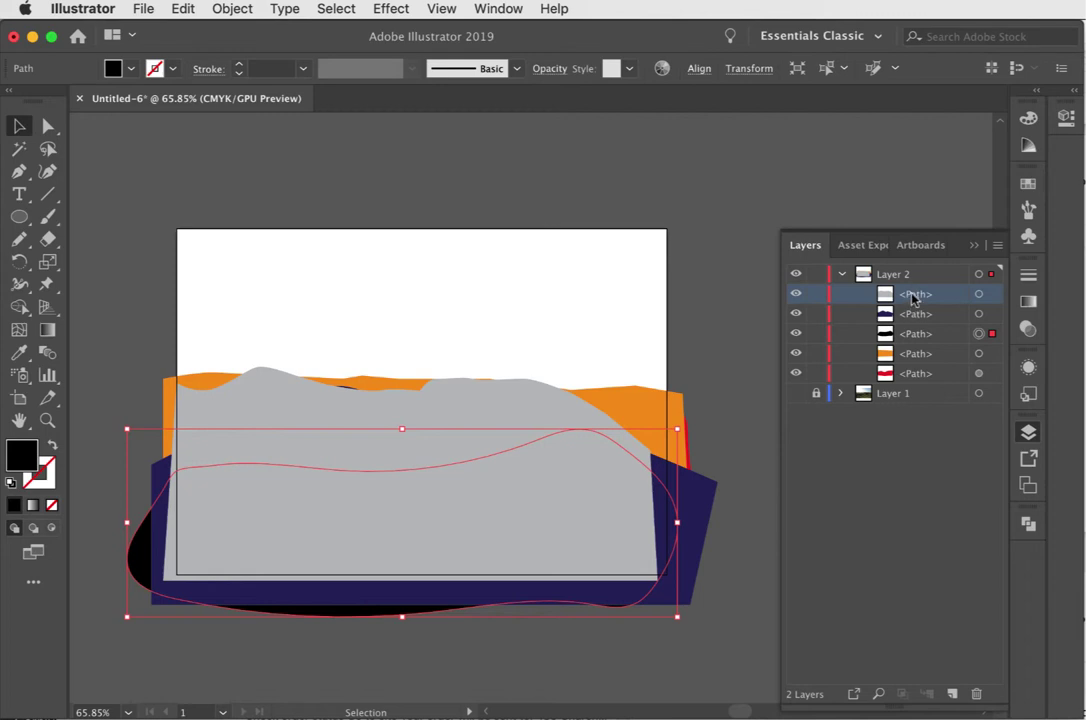
mouse_move(914, 294)
left_mouse_down()
mouse_move(902, 320)
mouse_move(912, 289)
left_mouse_up()
left_click_drag(907, 374, 907, 311)
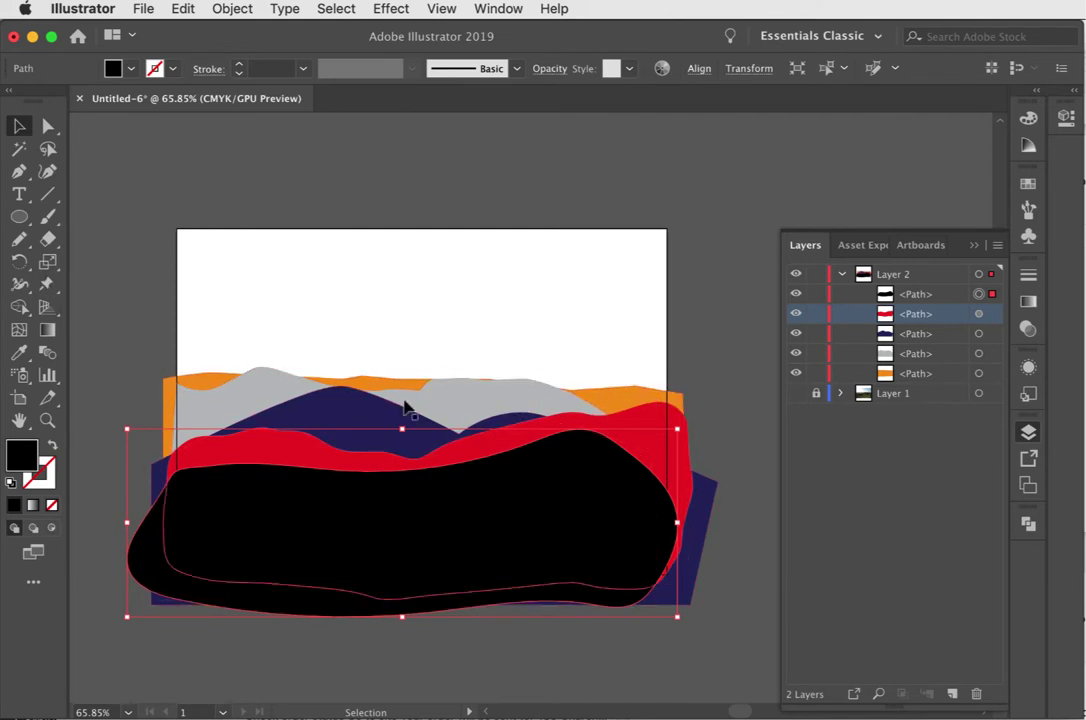
left_click_drag(388, 383, 424, 380)
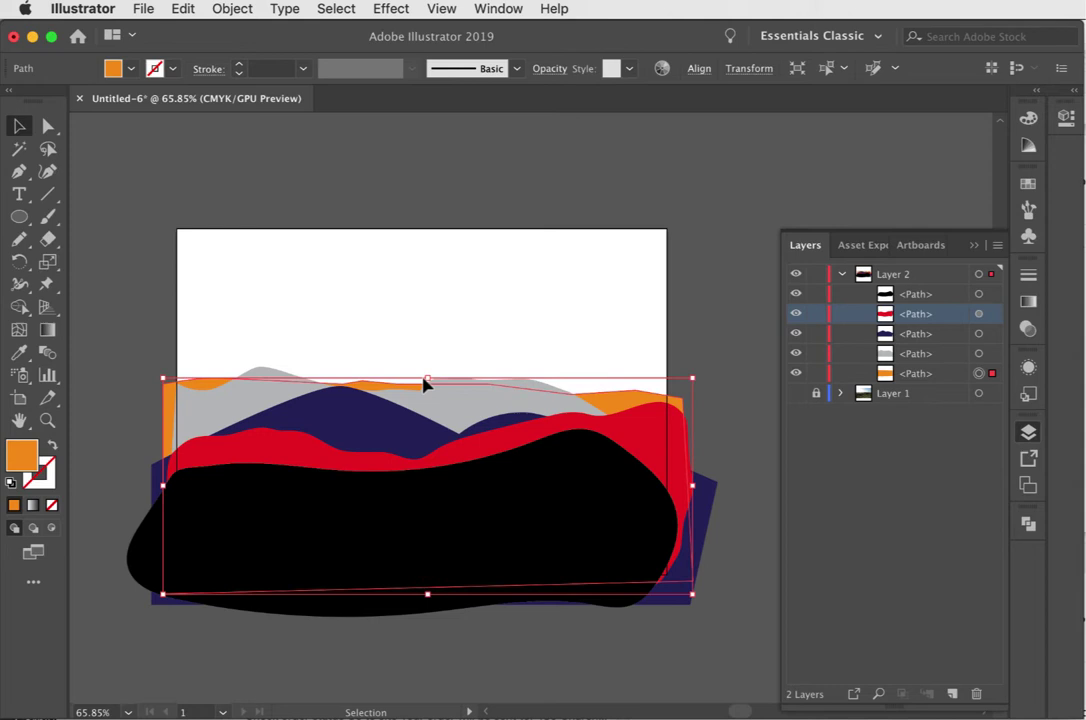
left_click(469, 312)
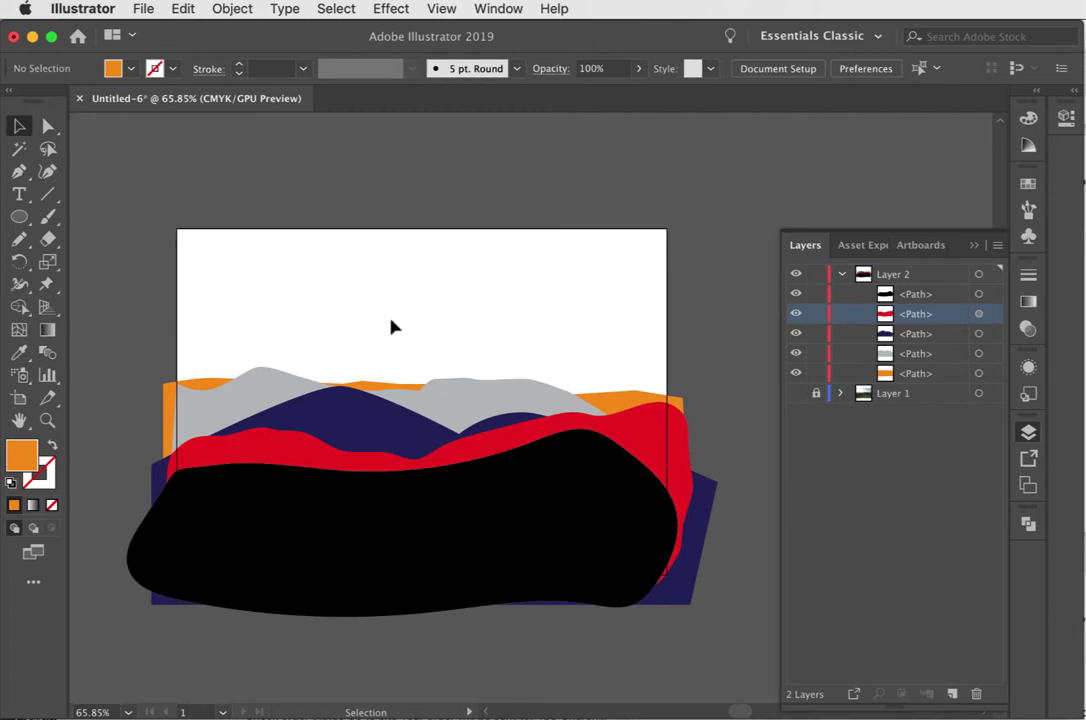
Select only the black front wave and apply the default gradient fill to it.
left_click_drag(320, 329, 560, 572)
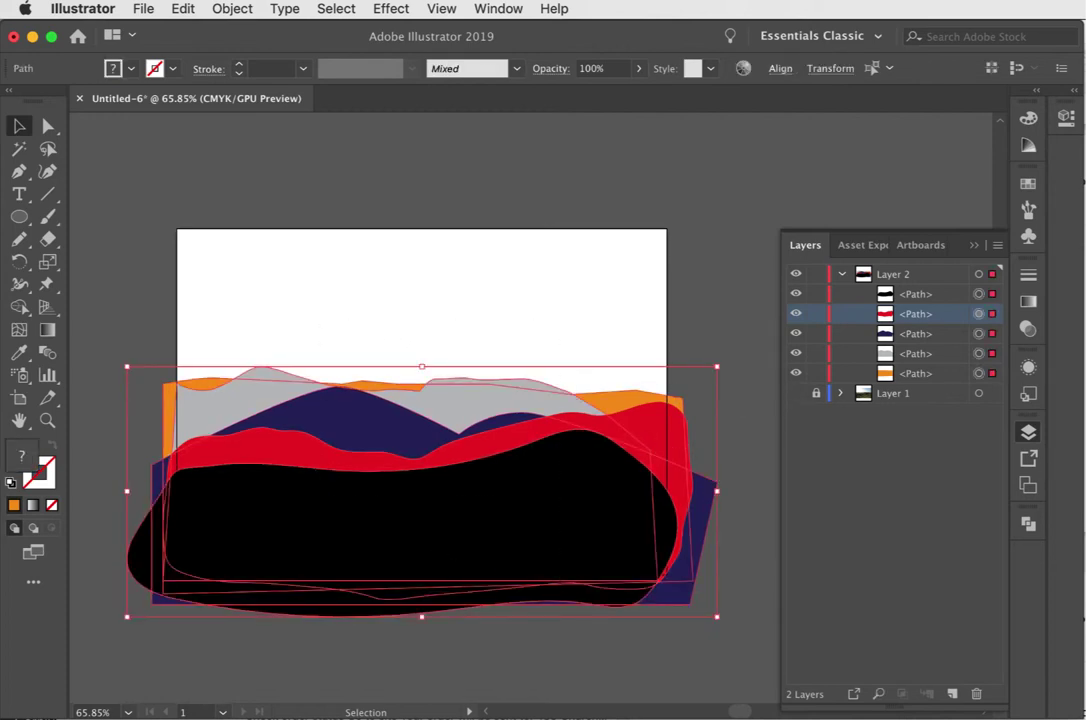
left_click(1028, 301)
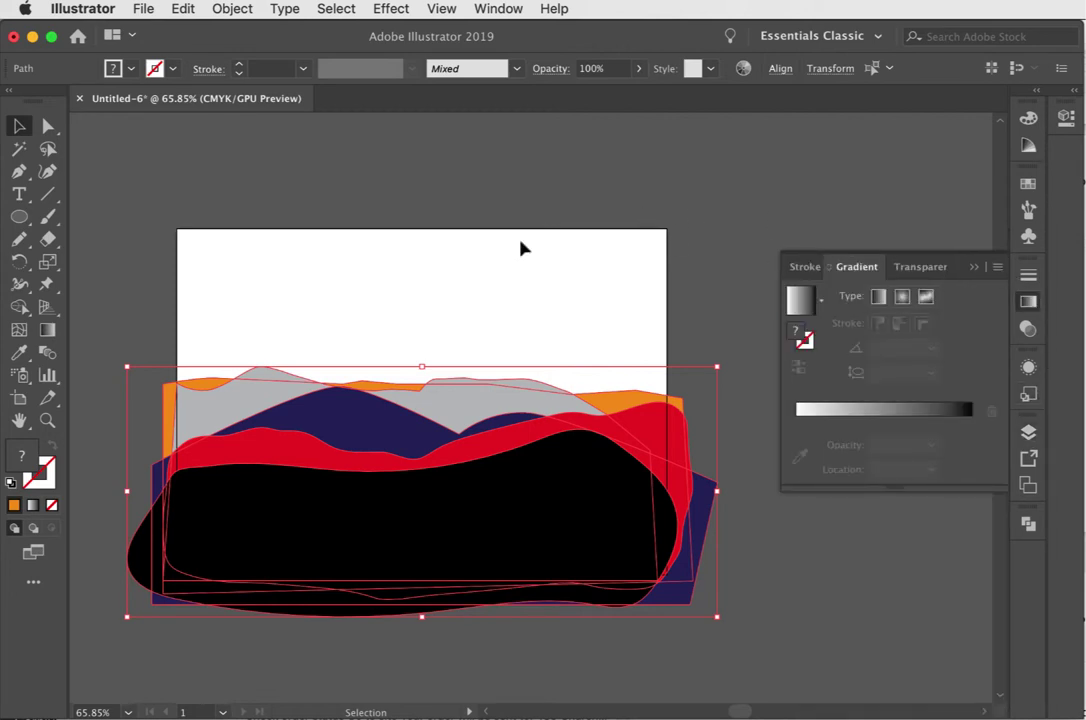
left_click(427, 286)
left_click(444, 526)
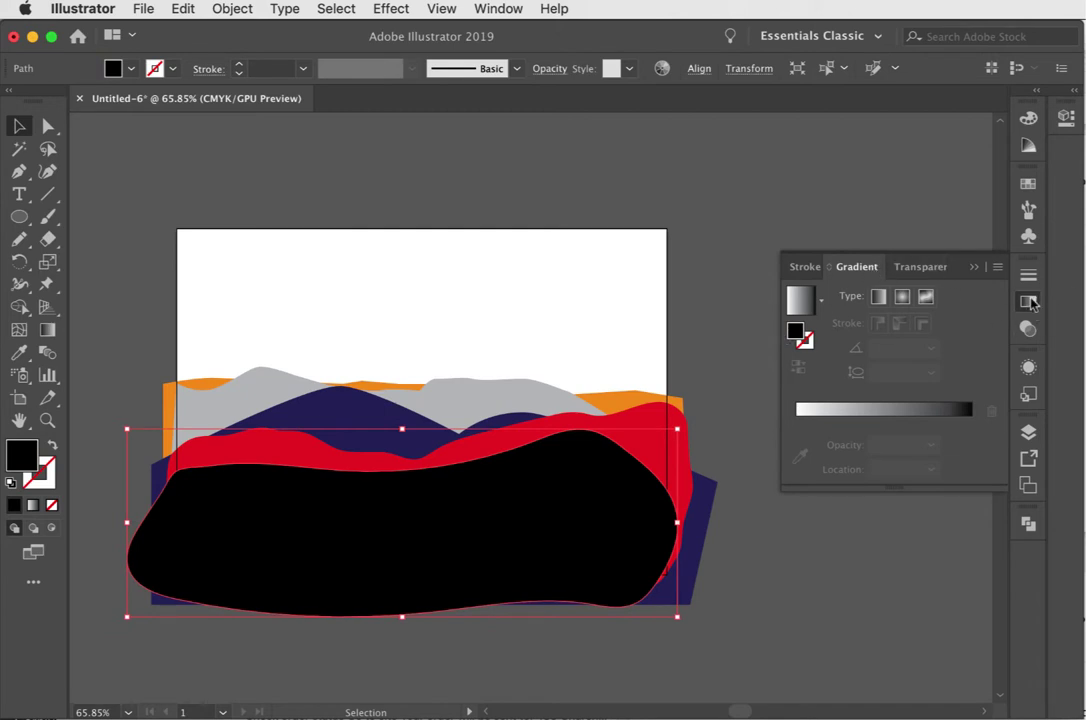
left_click(505, 9)
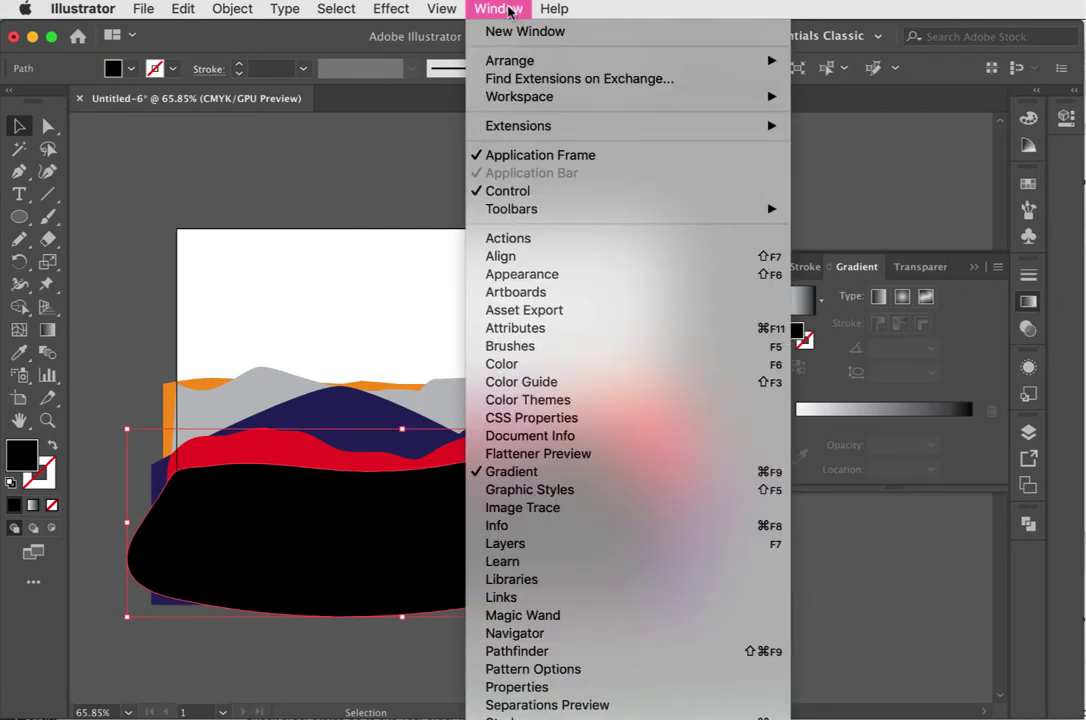
left_click(509, 10)
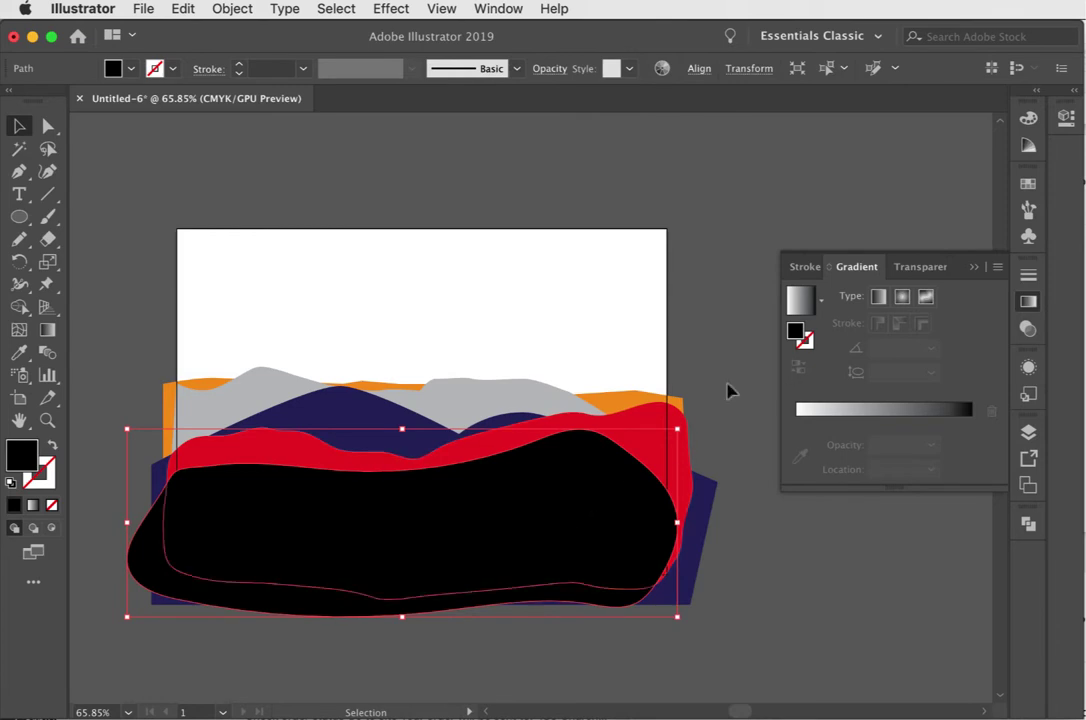
left_click(803, 309)
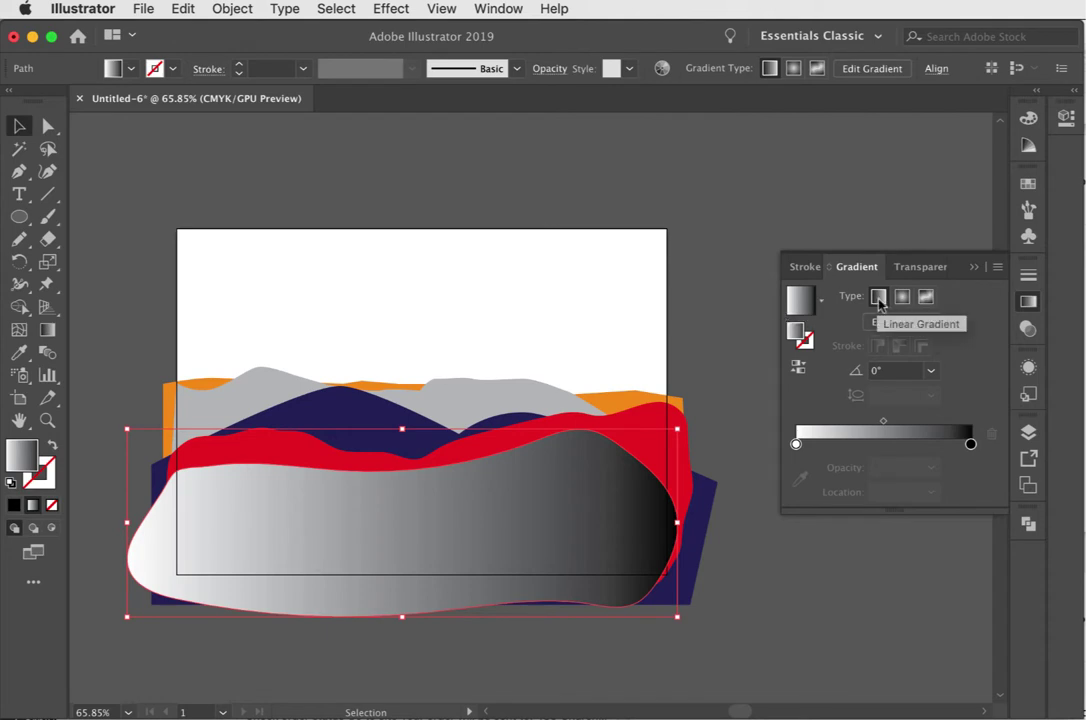
Make the front wave's gradient 90°, magenta-pink to red-orange, with its midpoint near 38%.
left_click(930, 371)
left_click(953, 473)
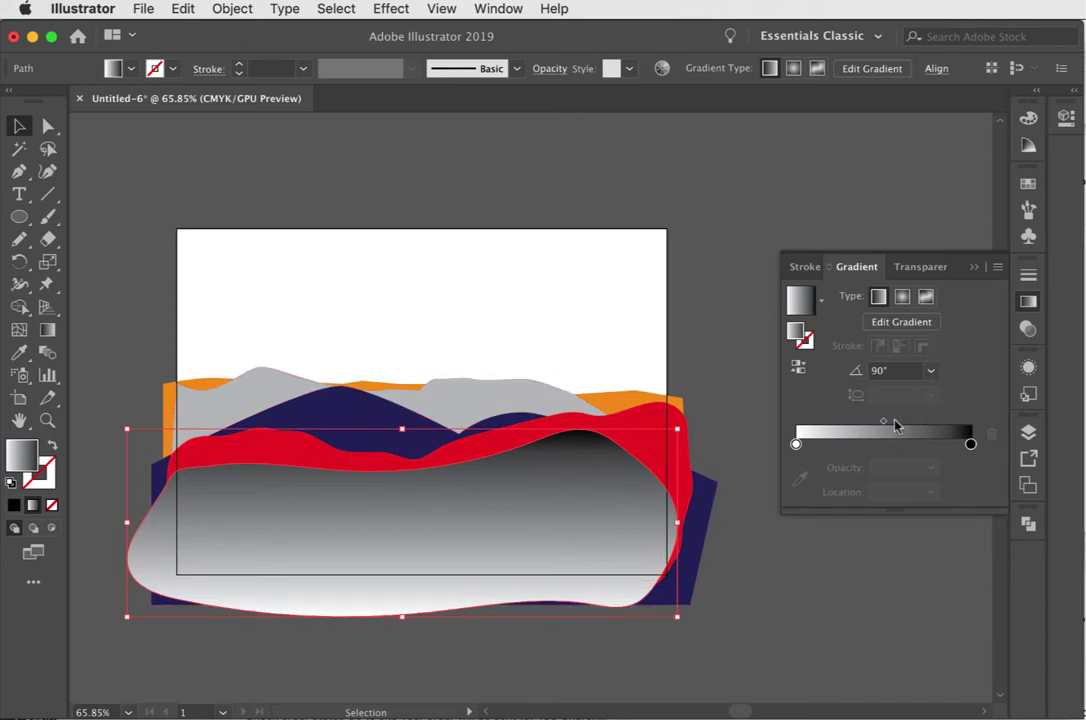
left_click_drag(883, 421, 863, 421)
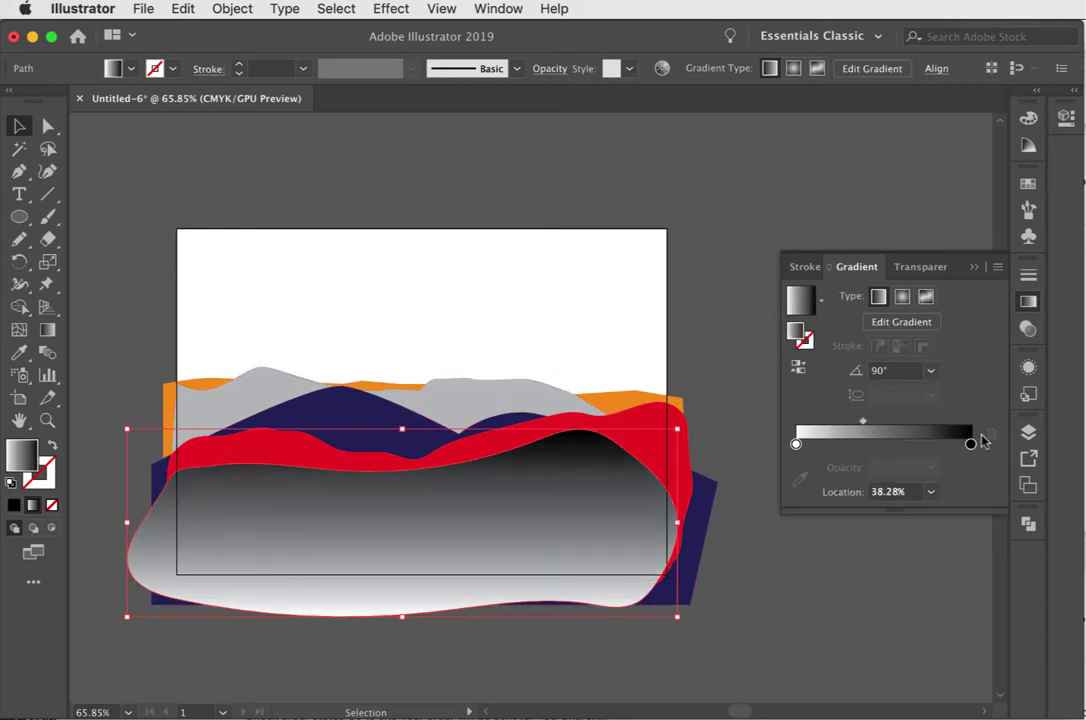
double_click(971, 445)
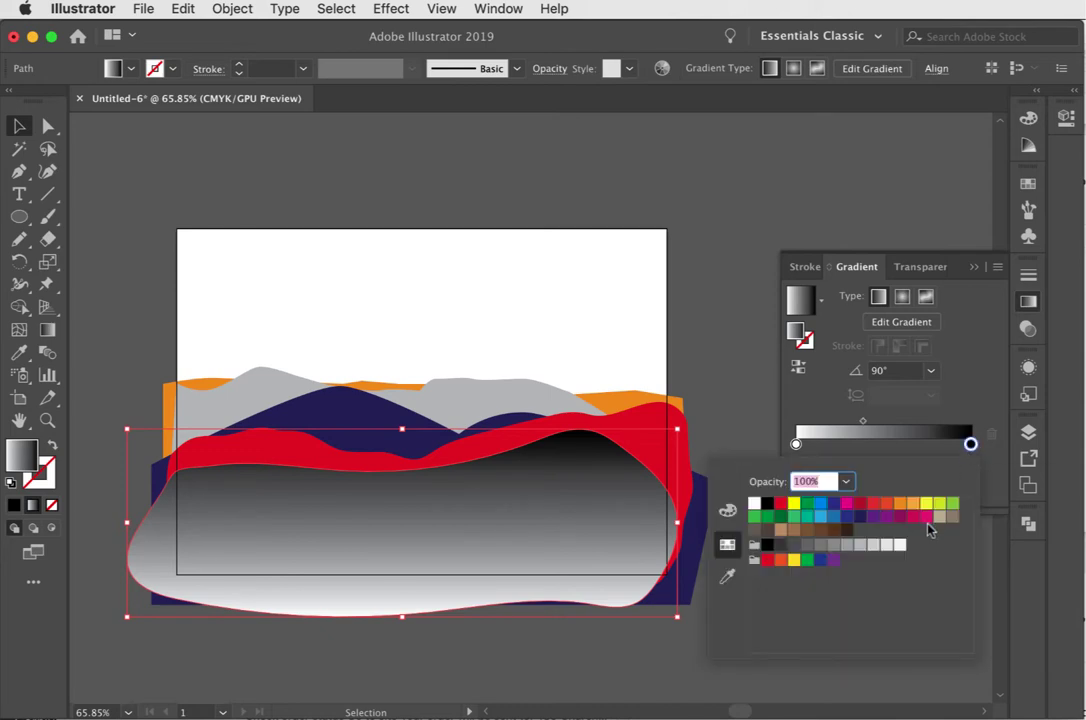
left_click(887, 504)
left_click(796, 444)
double_click(796, 444)
left_click(926, 516)
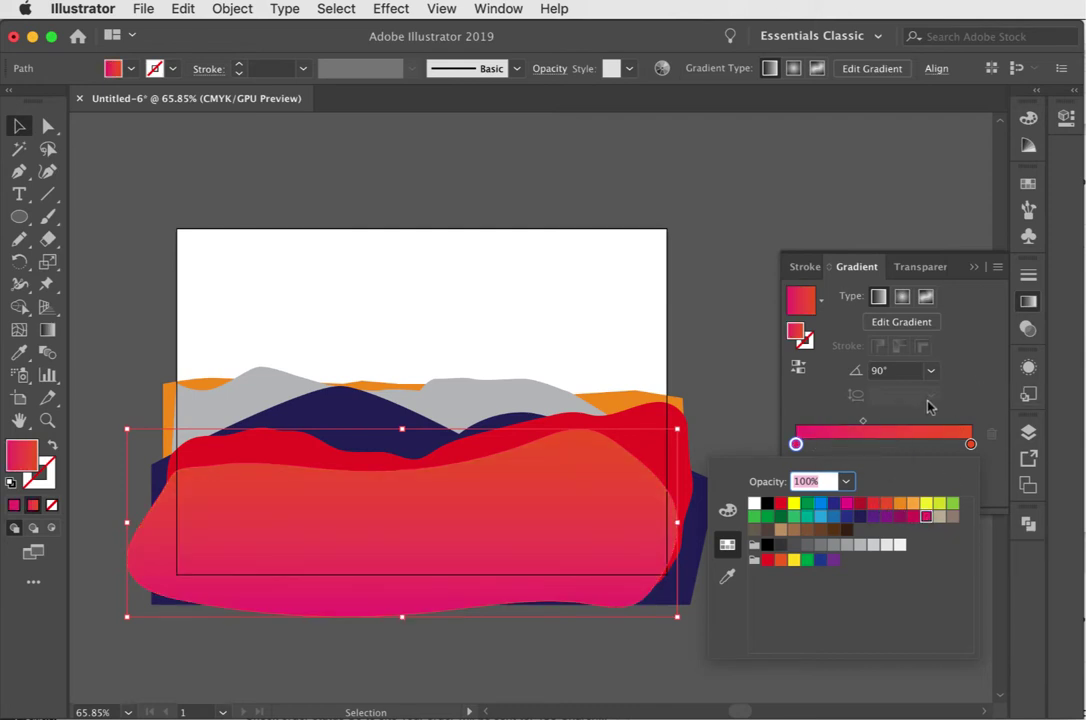
left_click(855, 424)
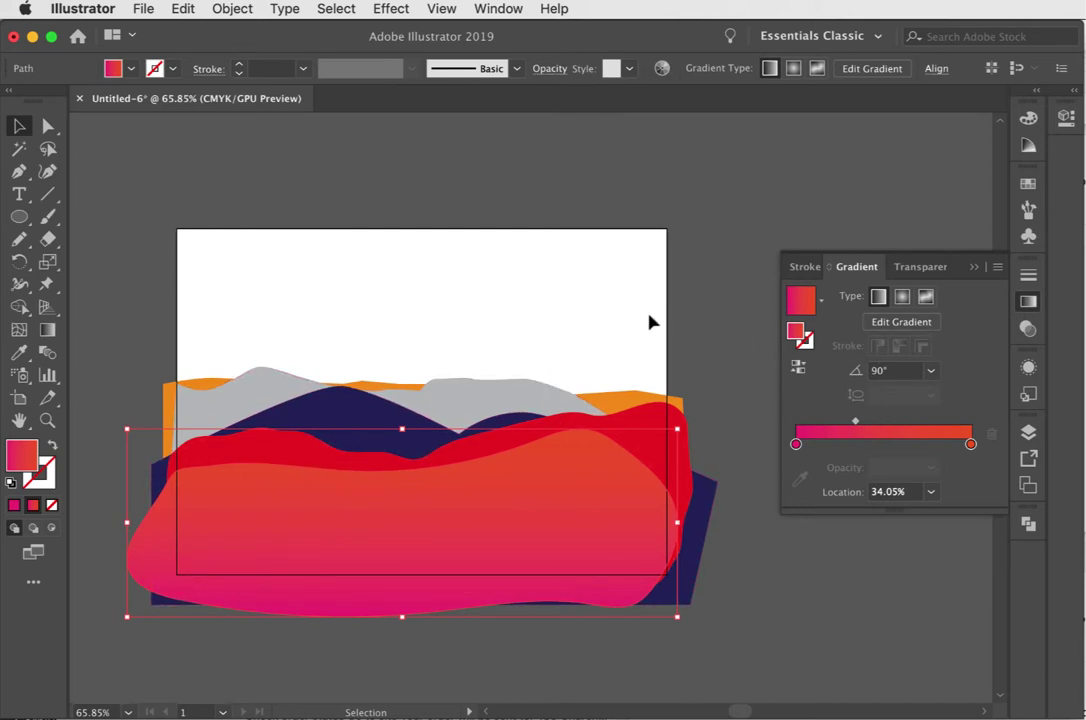
Add a dark navy stop to the gradient, then drag it off to remove it.
left_click(835, 445)
double_click(835, 444)
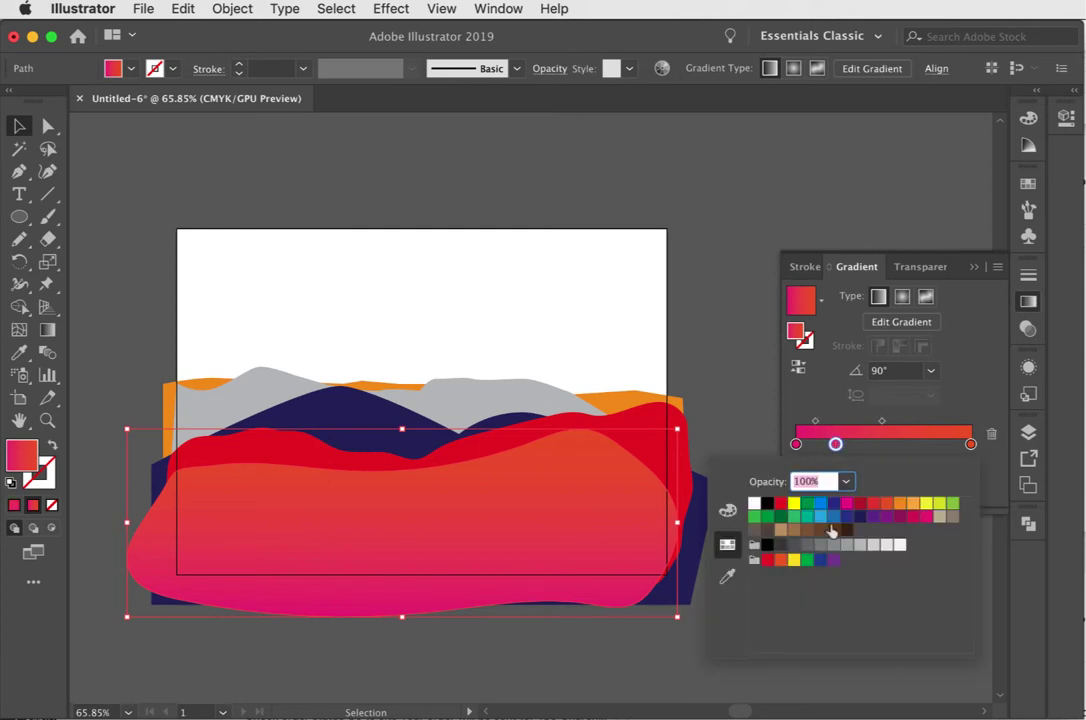
left_click(846, 517)
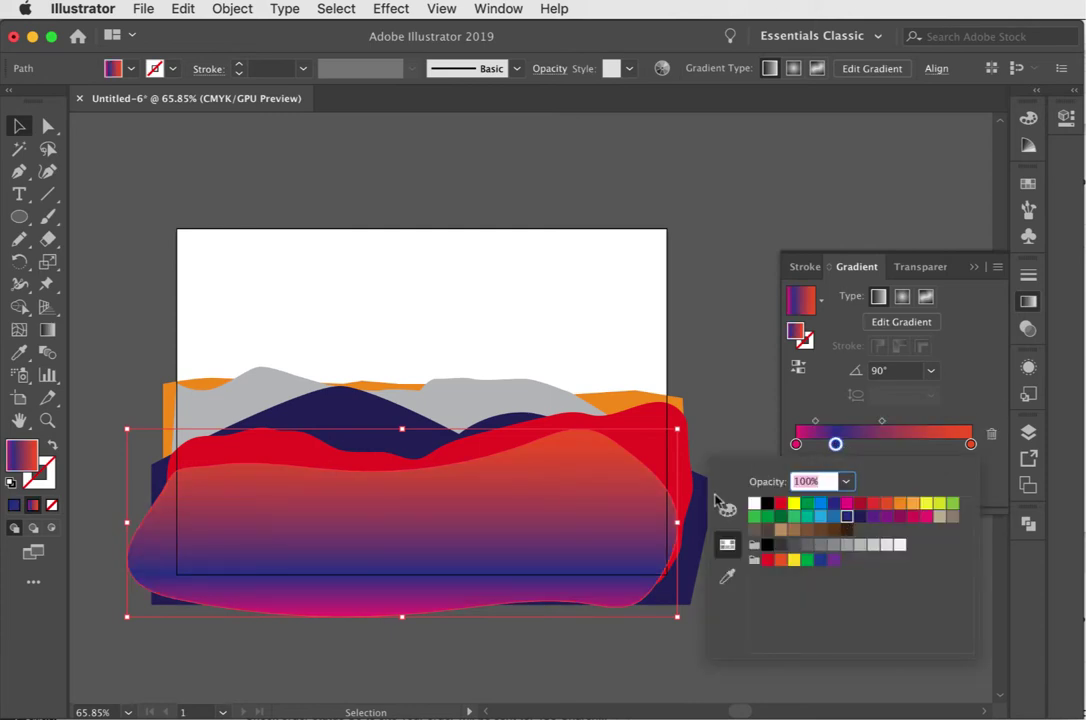
left_click(836, 444)
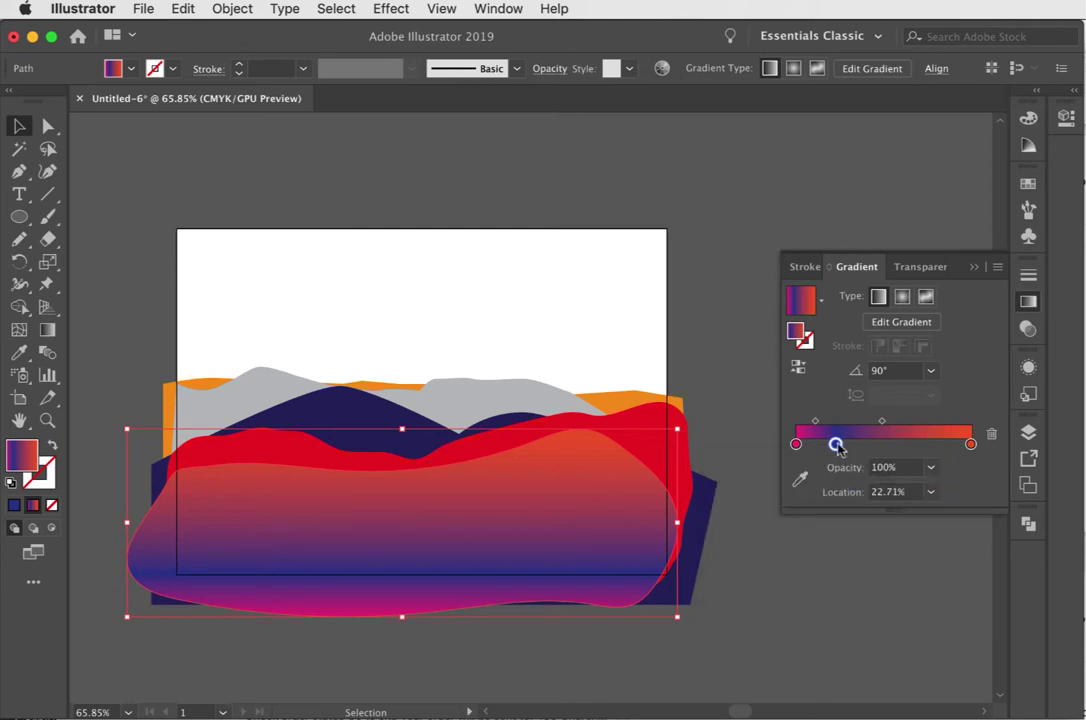
left_click_drag(836, 444, 848, 497)
Give the red wave a 90° gradient with its middle stop at about 46%.
left_click(705, 384)
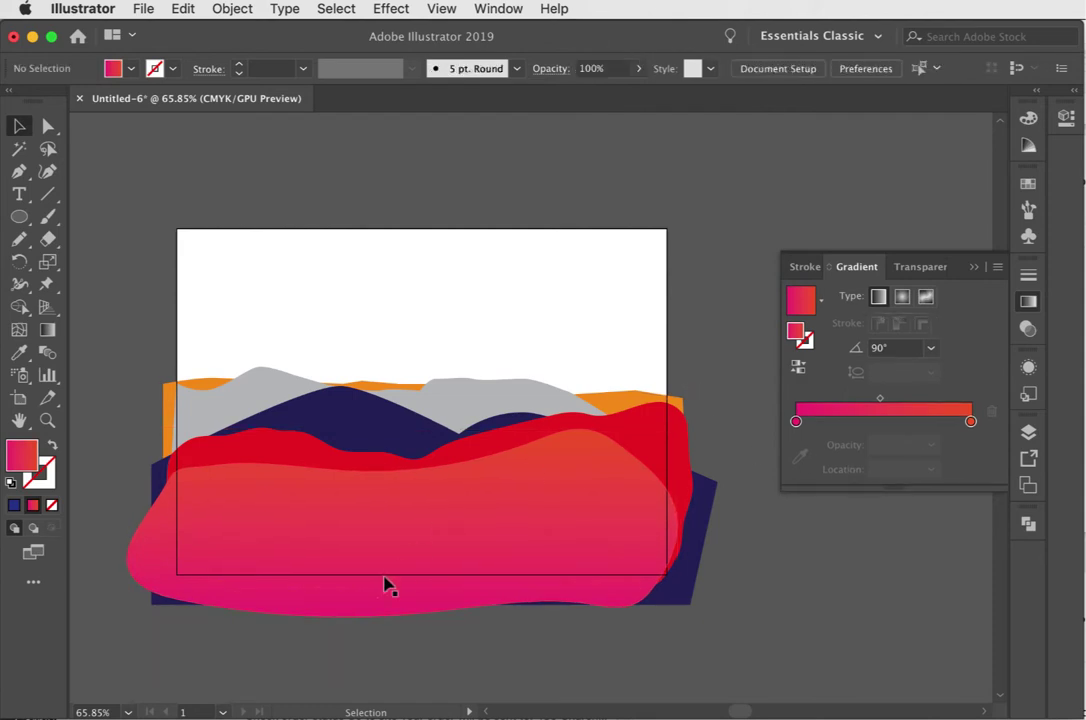
left_click(637, 410)
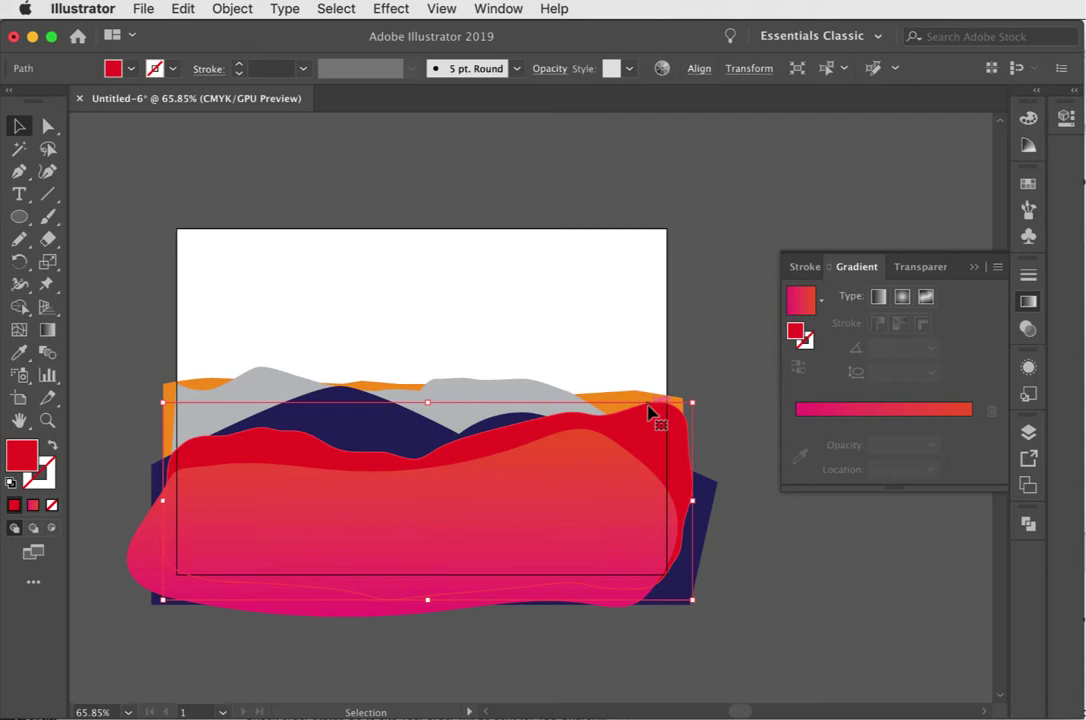
scroll(172, 440, "up", 1)
scroll(172, 440, "up", 2)
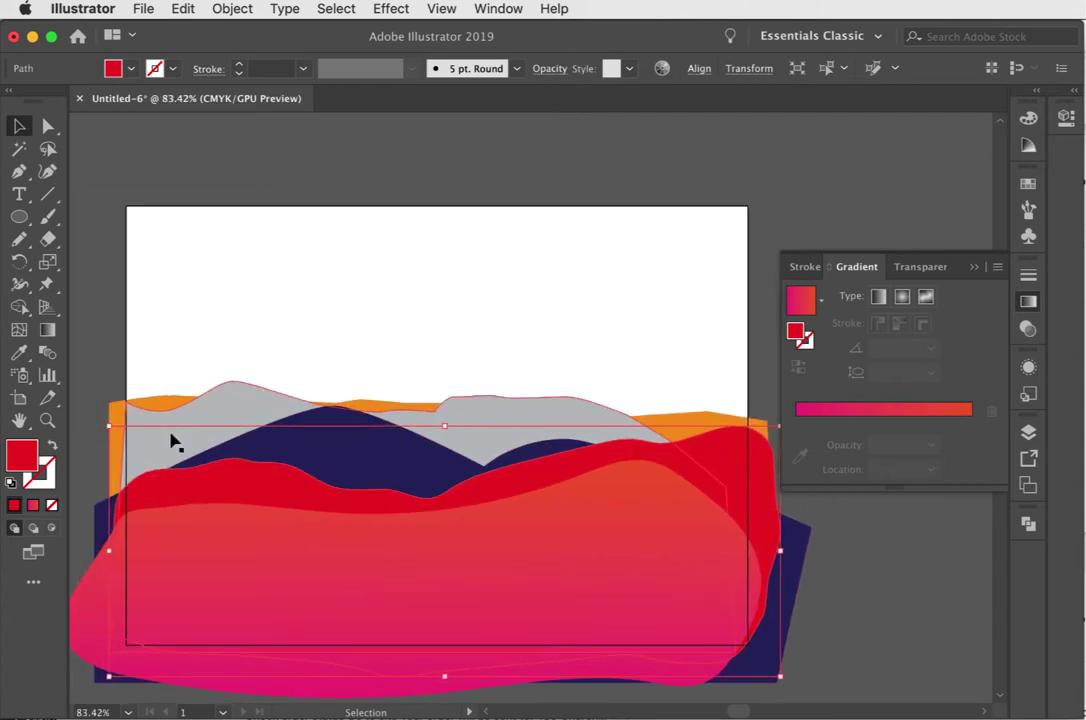
left_click(788, 298)
left_click(921, 443)
left_click(857, 444)
left_click_drag(853, 447, 971, 444)
left_click(931, 371)
left_click(947, 480)
mouse_move(891, 444)
left_mouse_down()
mouse_move(928, 442)
mouse_move(876, 444)
left_mouse_up()
Give the navy mountain a 90° red-pink gradient with a stop near 44%.
left_click(330, 450)
left_click(801, 299)
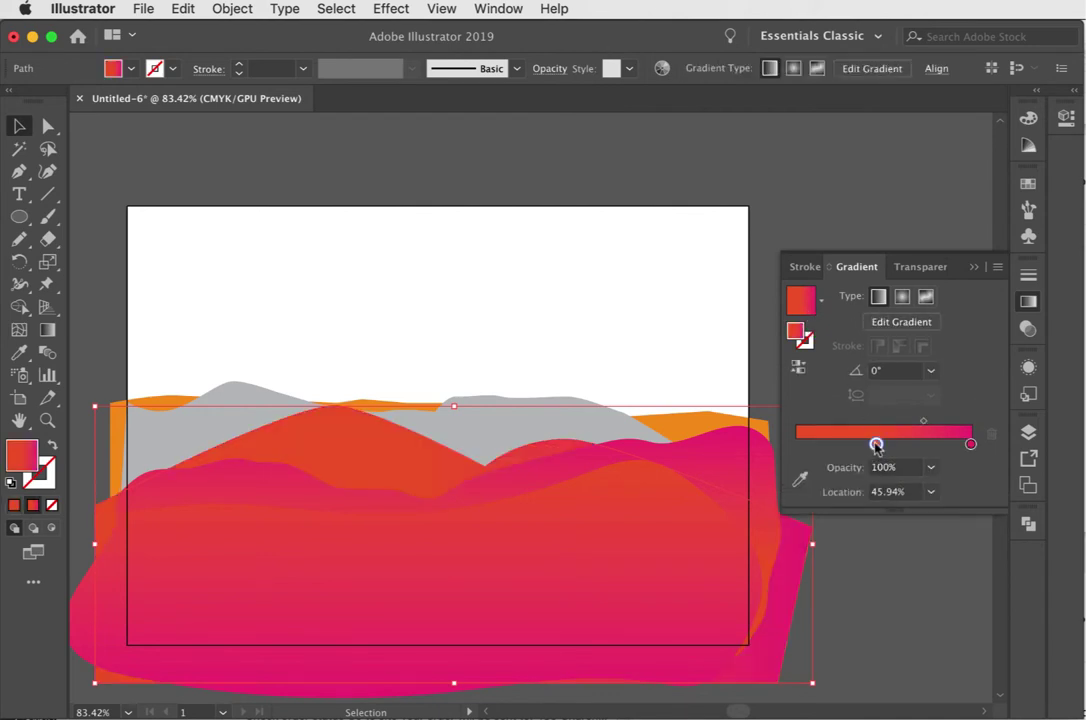
left_click(901, 321)
left_click(930, 347)
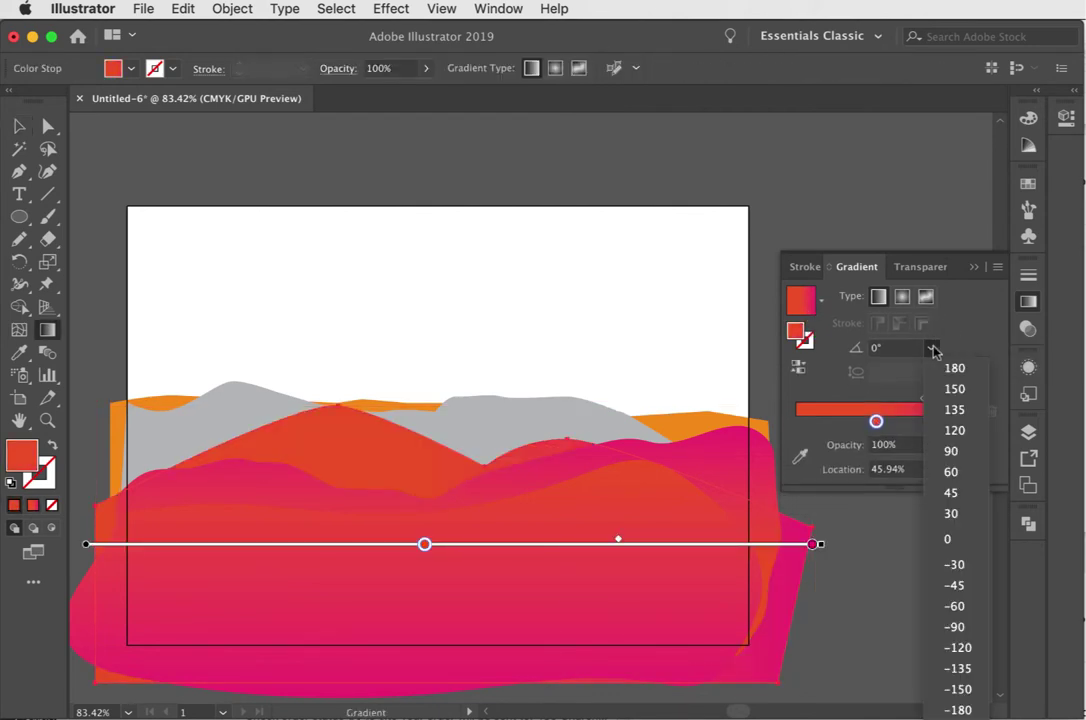
left_click(955, 455)
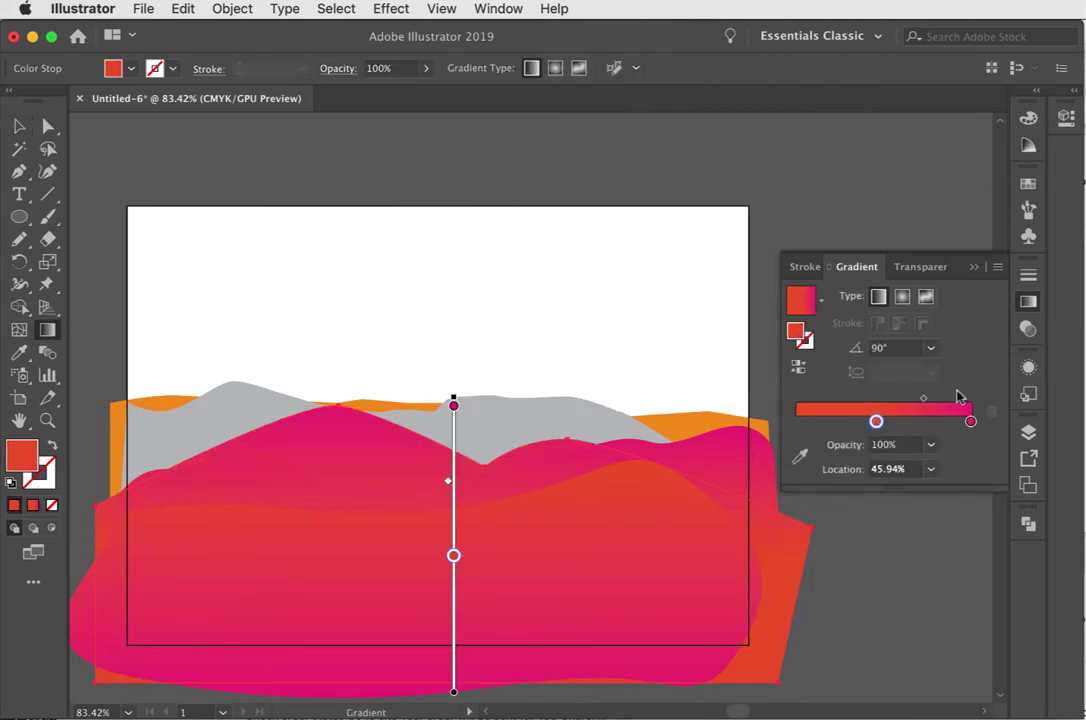
key("v")
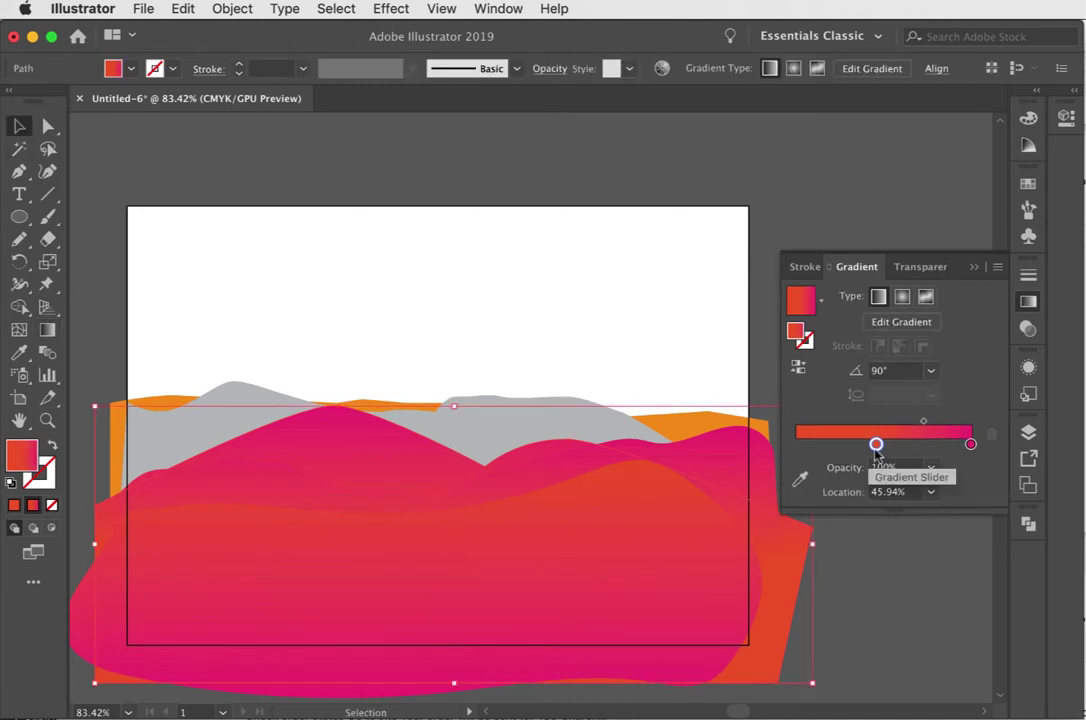
left_click_drag(875, 444, 796, 444)
Recolour the navy mountain's stops orange and red-orange, adding a new stop at 9.59%.
double_click(796, 444)
left_click(899, 503)
left_click(970, 444)
double_click(970, 444)
left_click(913, 516)
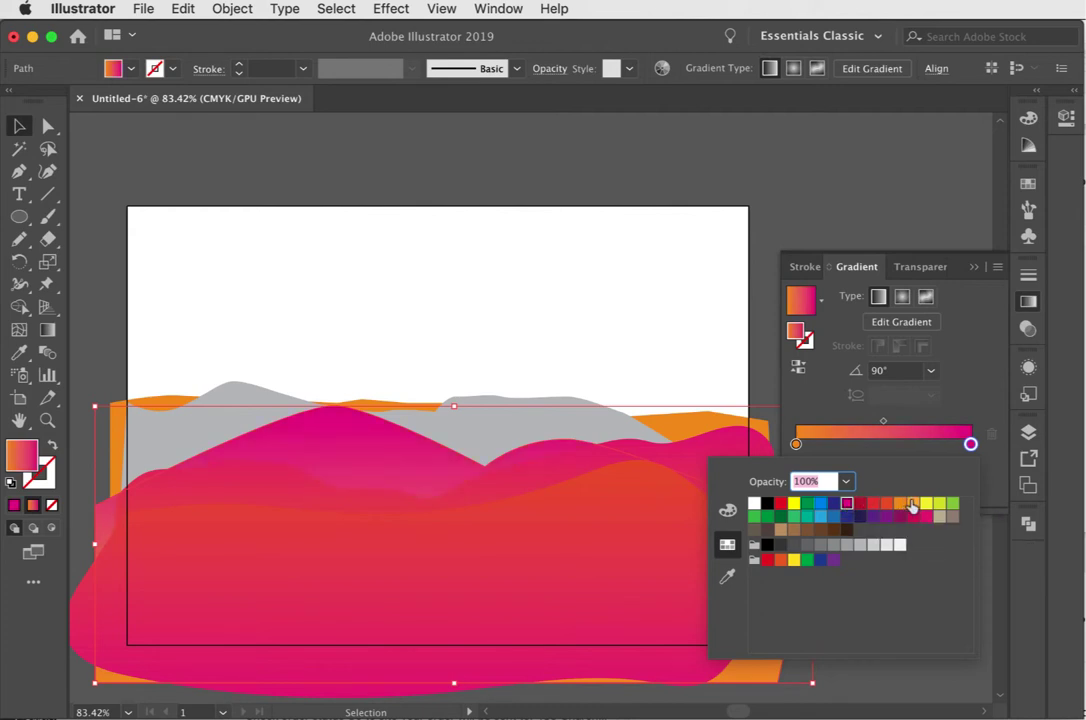
left_click(906, 504)
left_click(899, 504)
left_click(887, 504)
left_click(850, 444)
left_click_drag(850, 444, 932, 444)
Give the grey mountain a 90° gradient ending in magenta-pink.
left_click(550, 436)
left_click(878, 296)
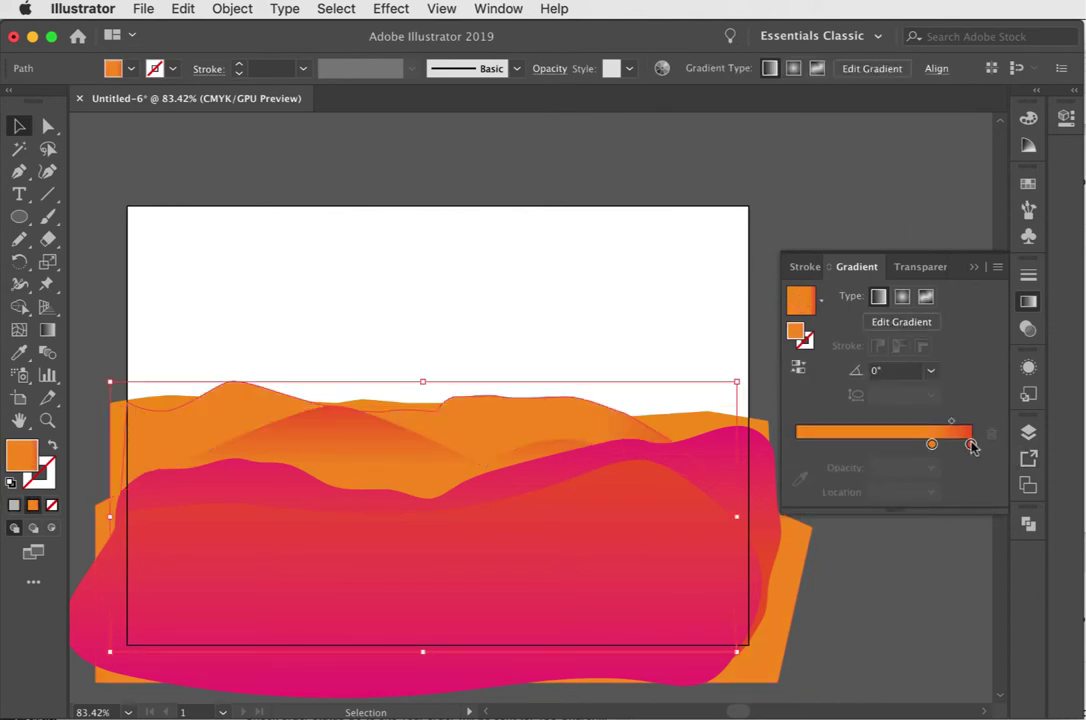
double_click(970, 443)
left_click(910, 524)
left_click(970, 388)
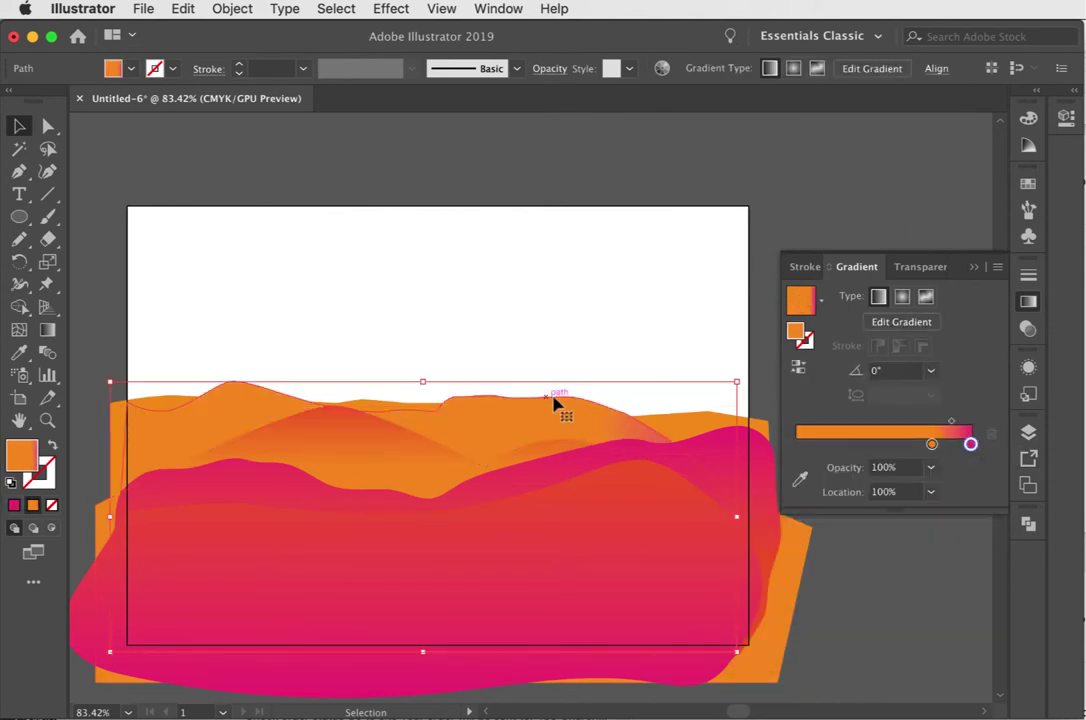
left_click(931, 371)
left_click(950, 470)
Give the next hill a 90° gradient with a red-orange stop.
left_click(674, 431)
left_click(803, 302)
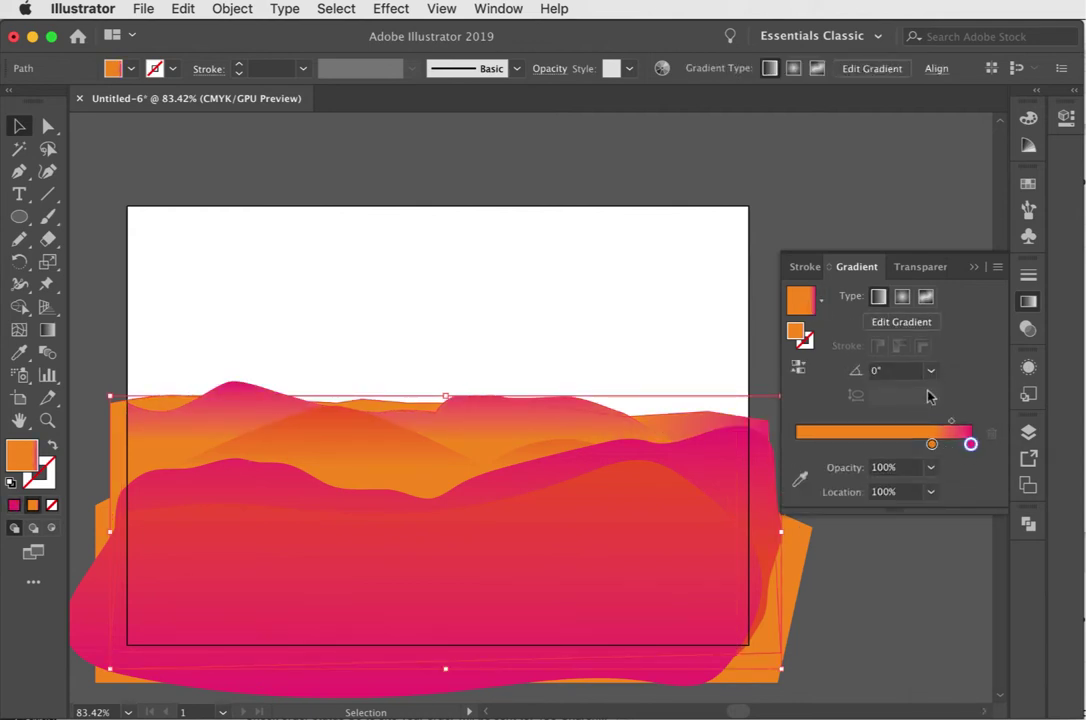
left_click(931, 371)
left_click(960, 471)
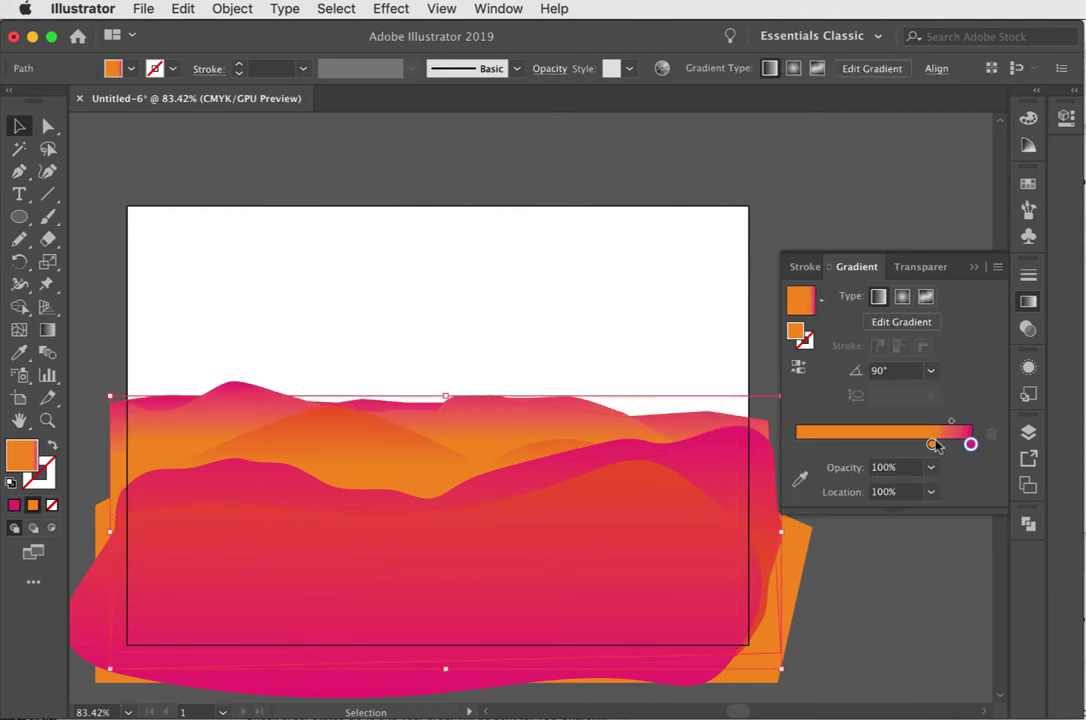
double_click(931, 443)
left_click(887, 503)
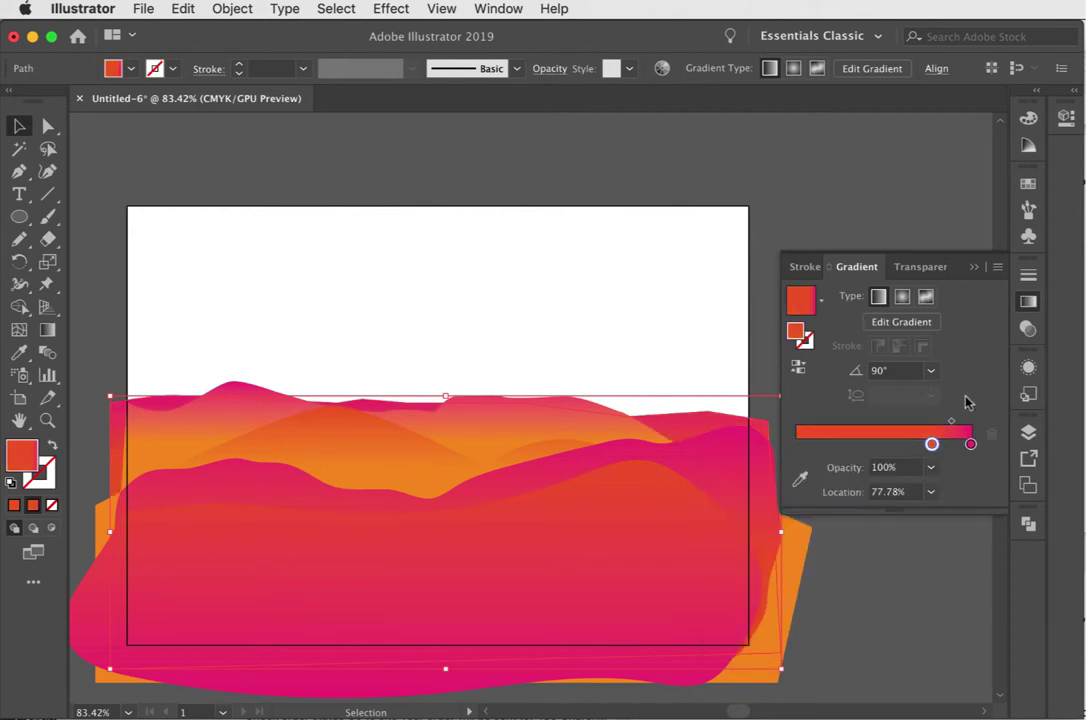
Set the orange hill's stop to 28.89%, check the pink hill, then deselect everything.
left_click(303, 442)
mouse_move(931, 443)
left_mouse_down()
mouse_move(953, 444)
mouse_move(846, 443)
mouse_move(941, 421)
mouse_move(970, 444)
mouse_move(931, 444)
left_mouse_up()
left_click(705, 524)
key("super+shift+a")
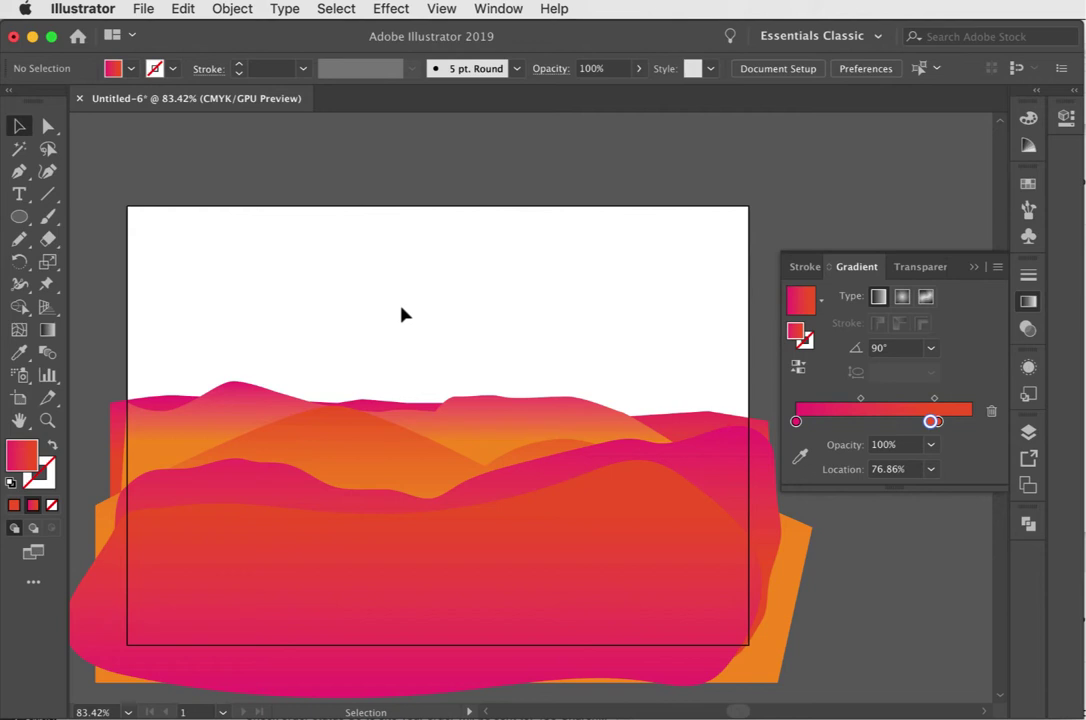
Narrow all five hill shapes from the right and move them to the artboard centre.
left_click_drag(372, 312, 551, 553)
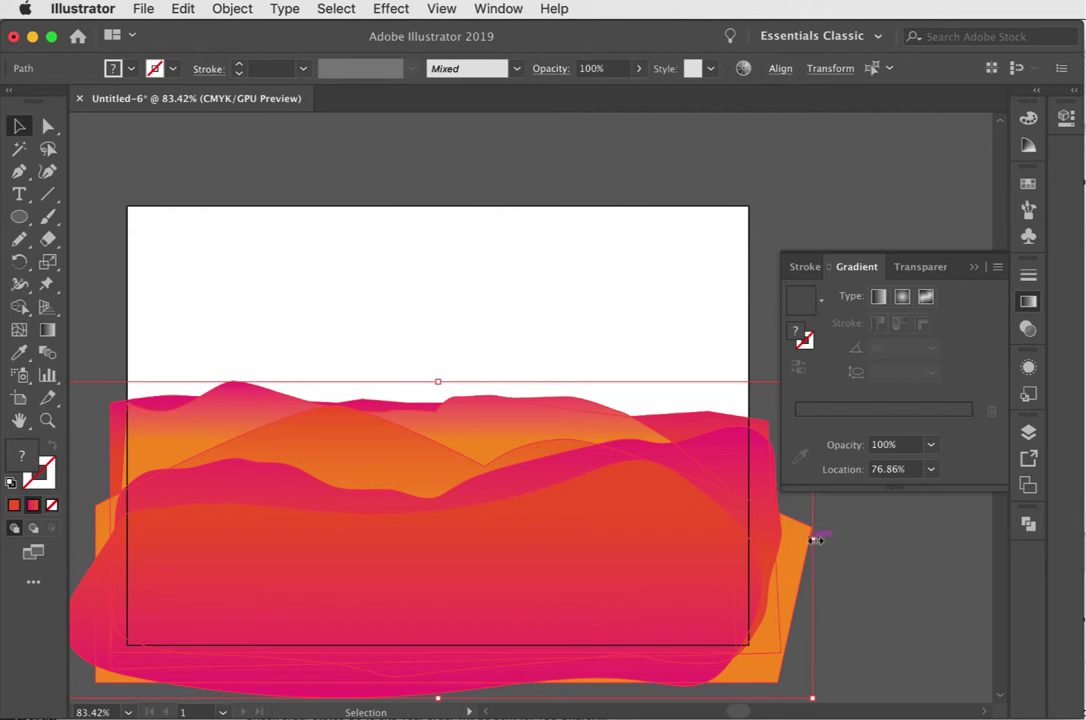
left_click_drag(812, 540, 616, 553)
left_click_drag(358, 563, 487, 470)
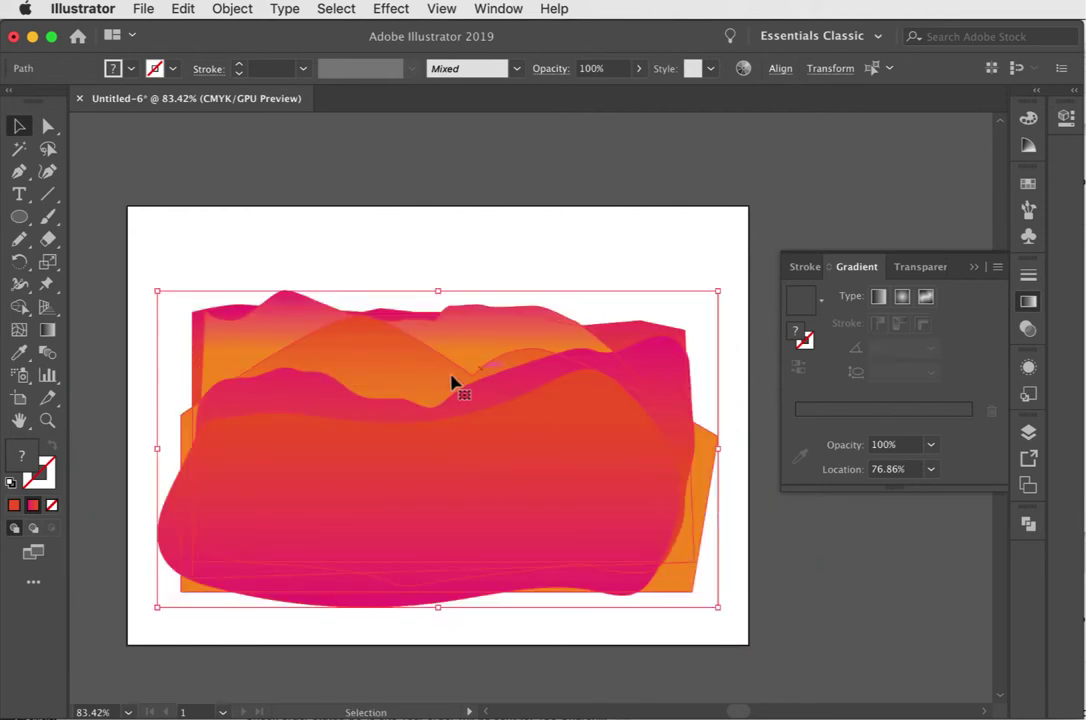
left_click(560, 247)
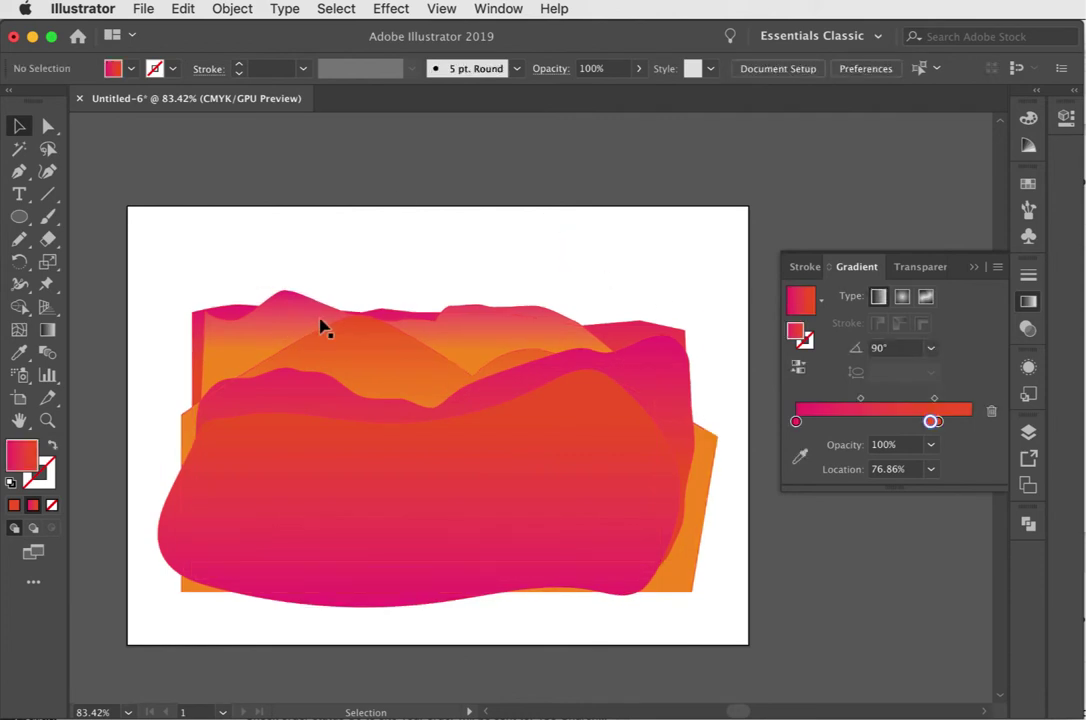
Draw a rectangle covering the hills and send it to the back.
left_click_drag(28, 228, 80, 186)
mouse_move(187, 215)
left_mouse_down()
mouse_move(533, 582)
mouse_move(690, 606)
left_mouse_up()
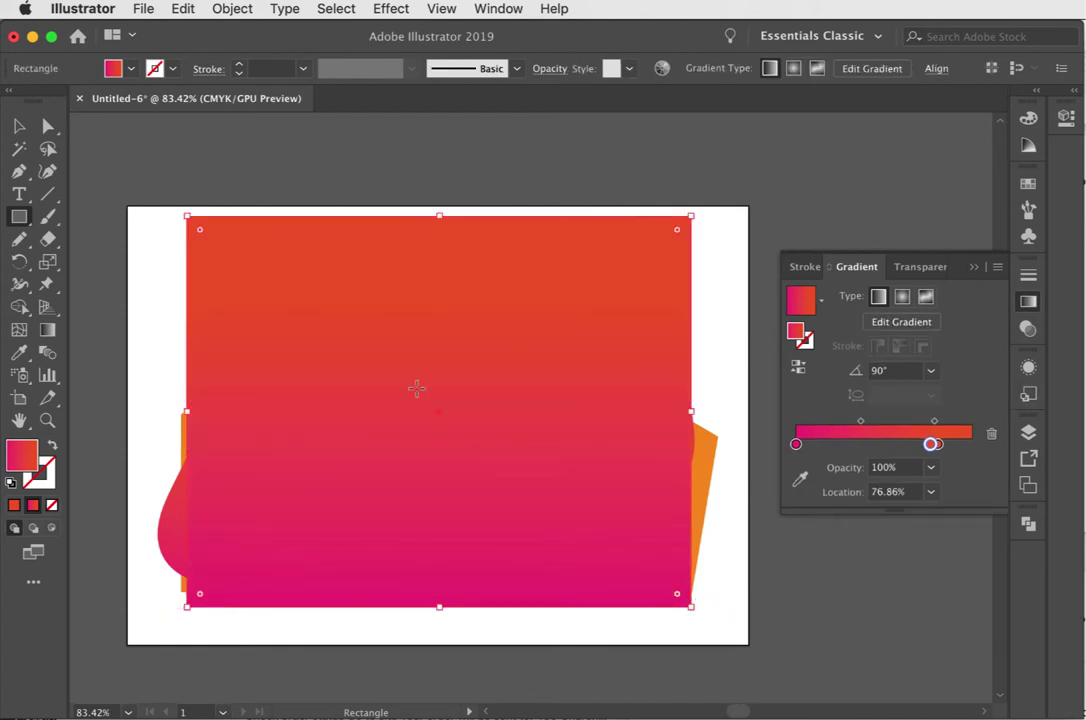
left_click(17, 120)
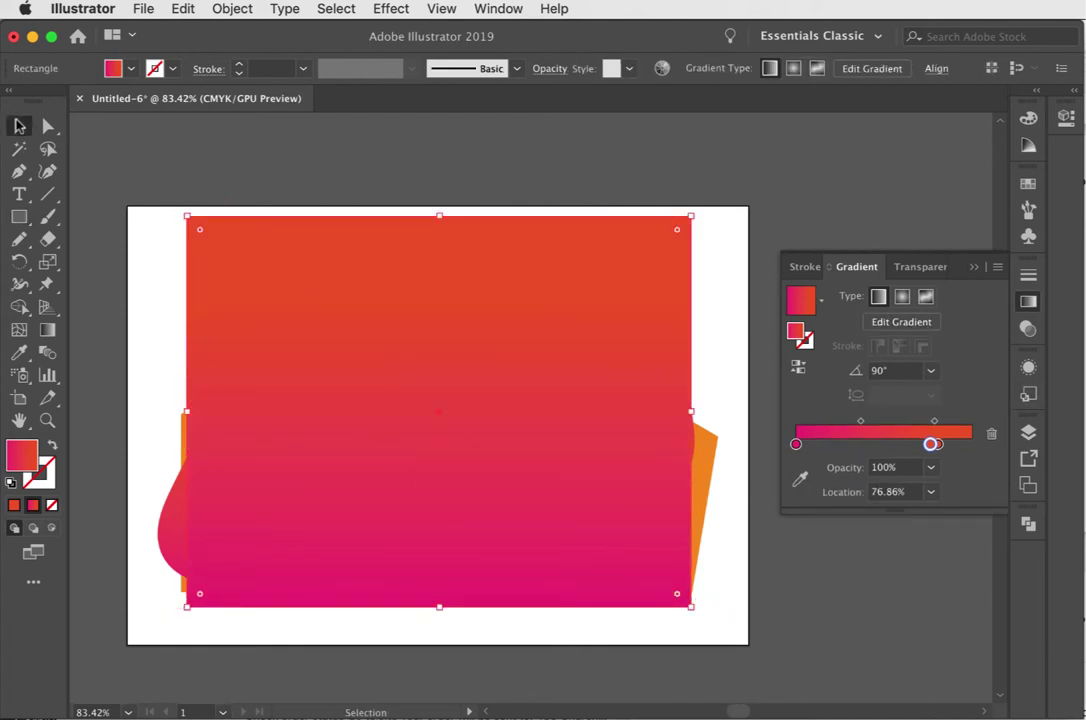
right_click(290, 250)
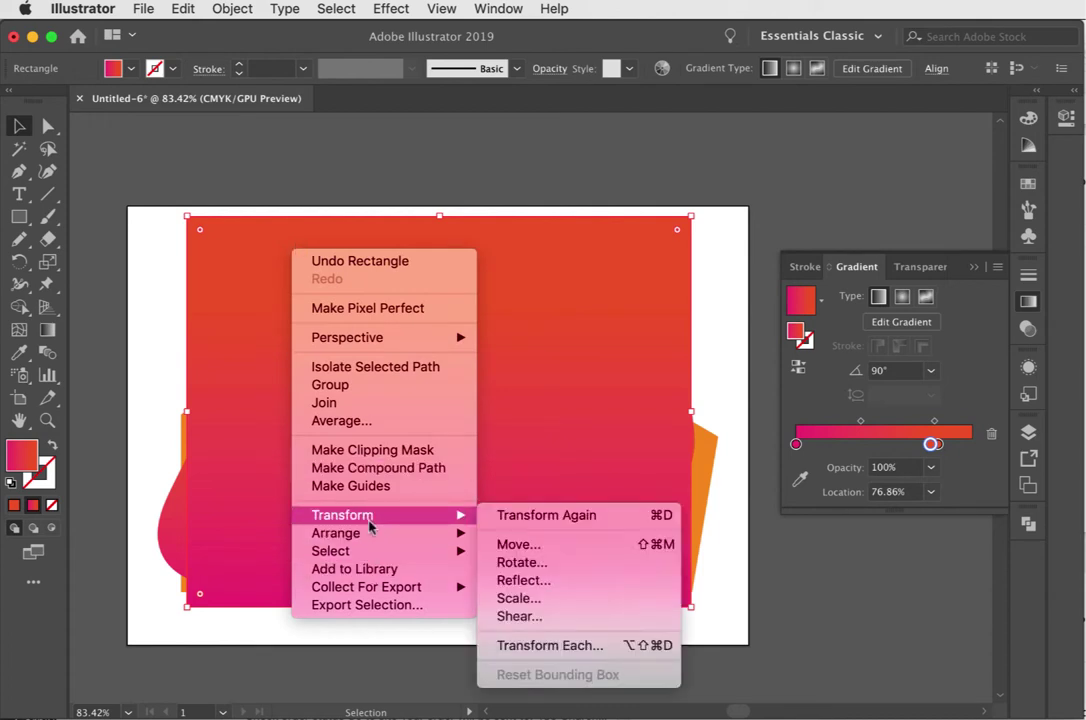
mouse_move(369, 537)
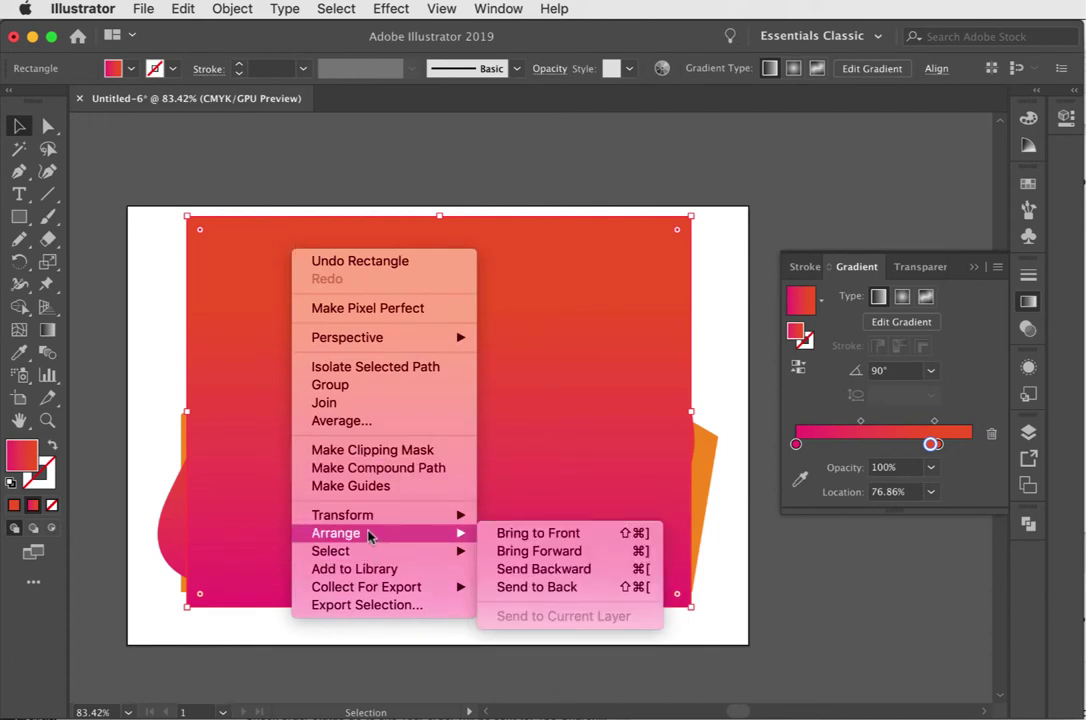
left_click(541, 590)
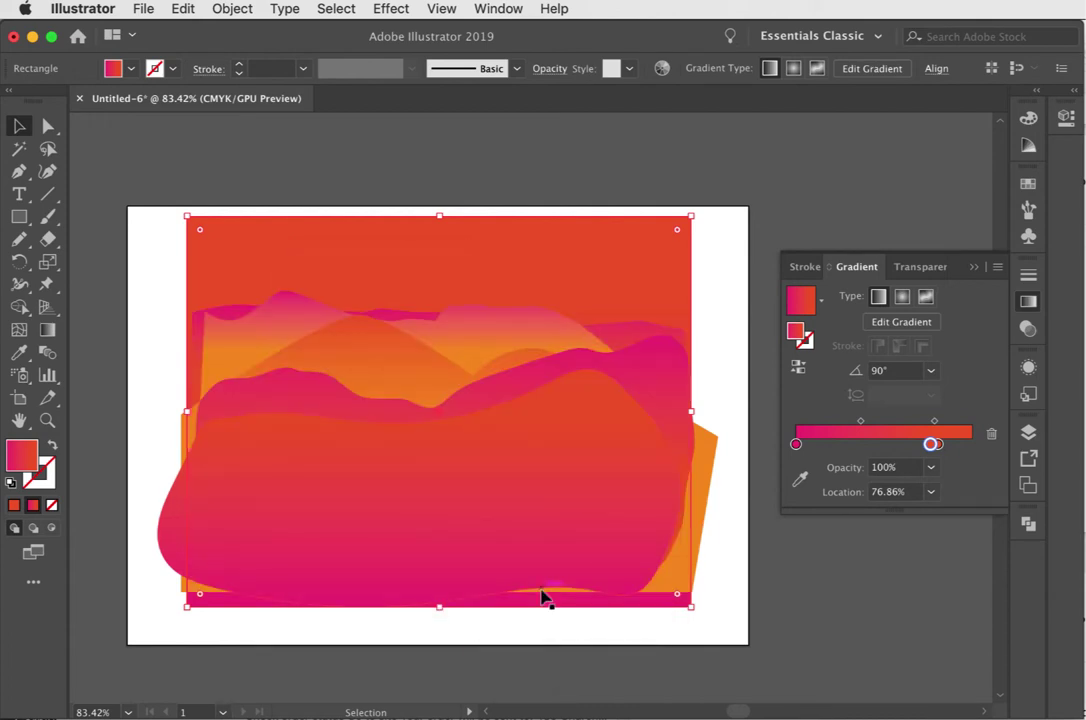
Make the sky rectangle's right gradient stop orange and remove the extra yellow stop.
double_click(932, 445)
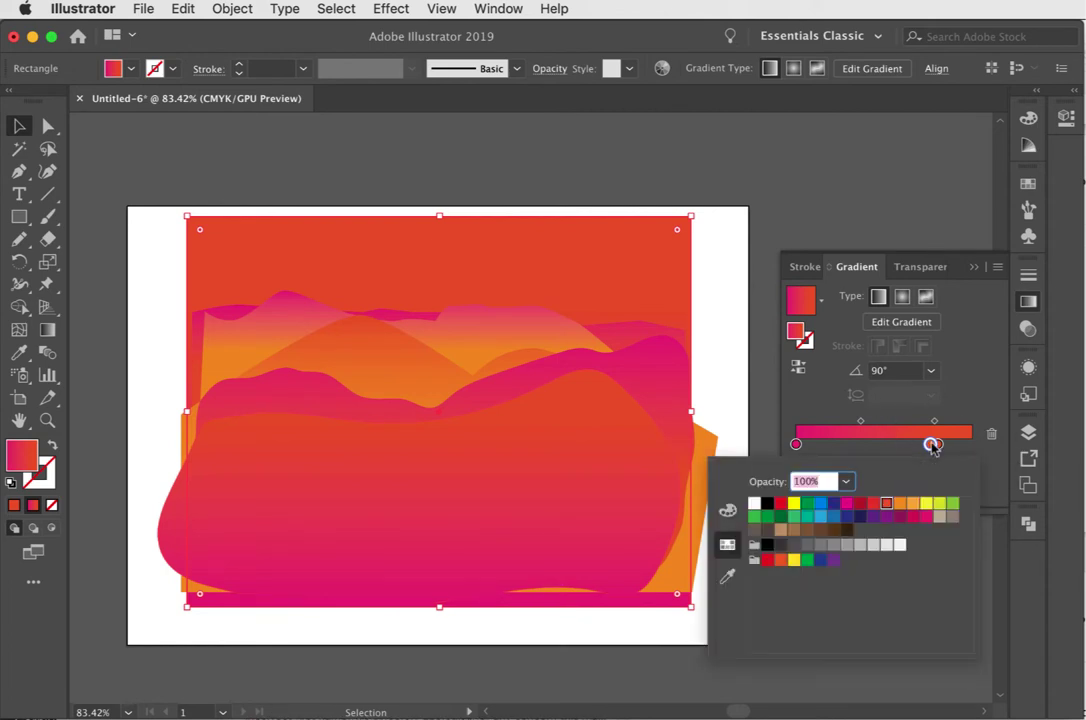
left_click(912, 502)
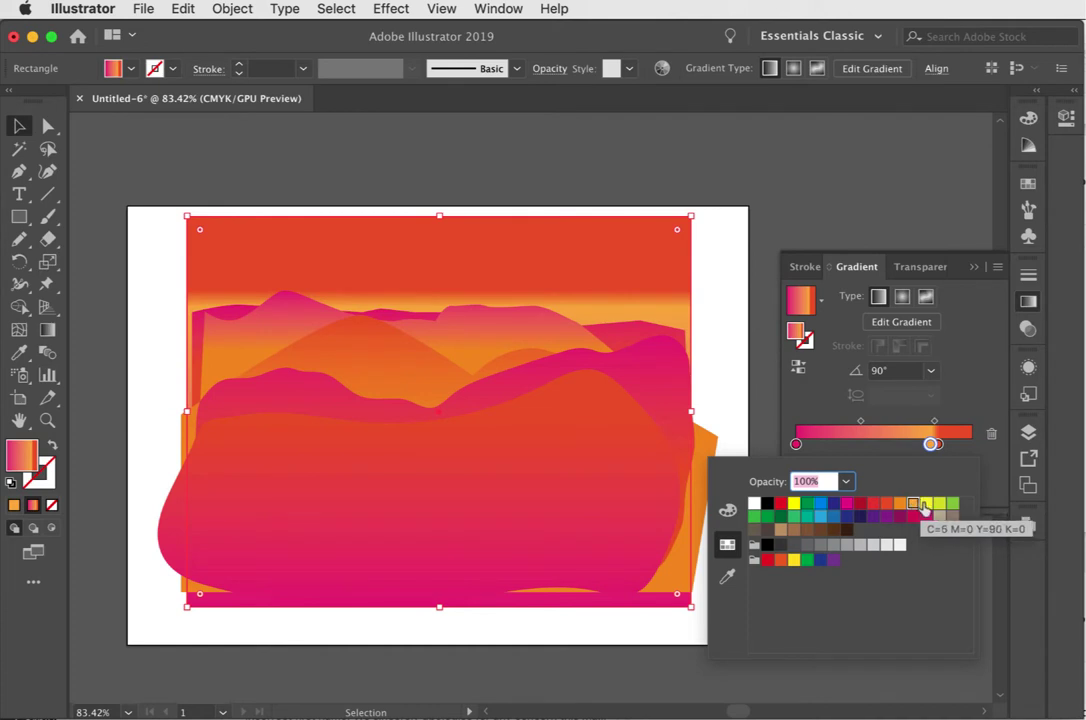
left_click(926, 503)
left_click(991, 433)
left_click(705, 296)
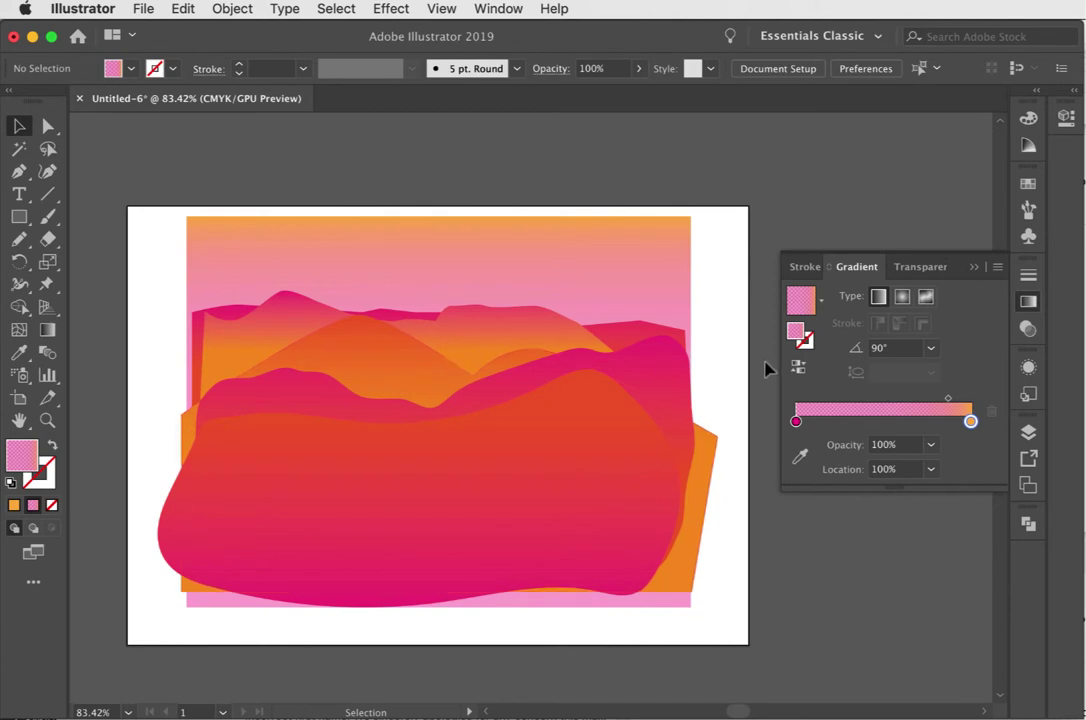
left_click(1031, 304)
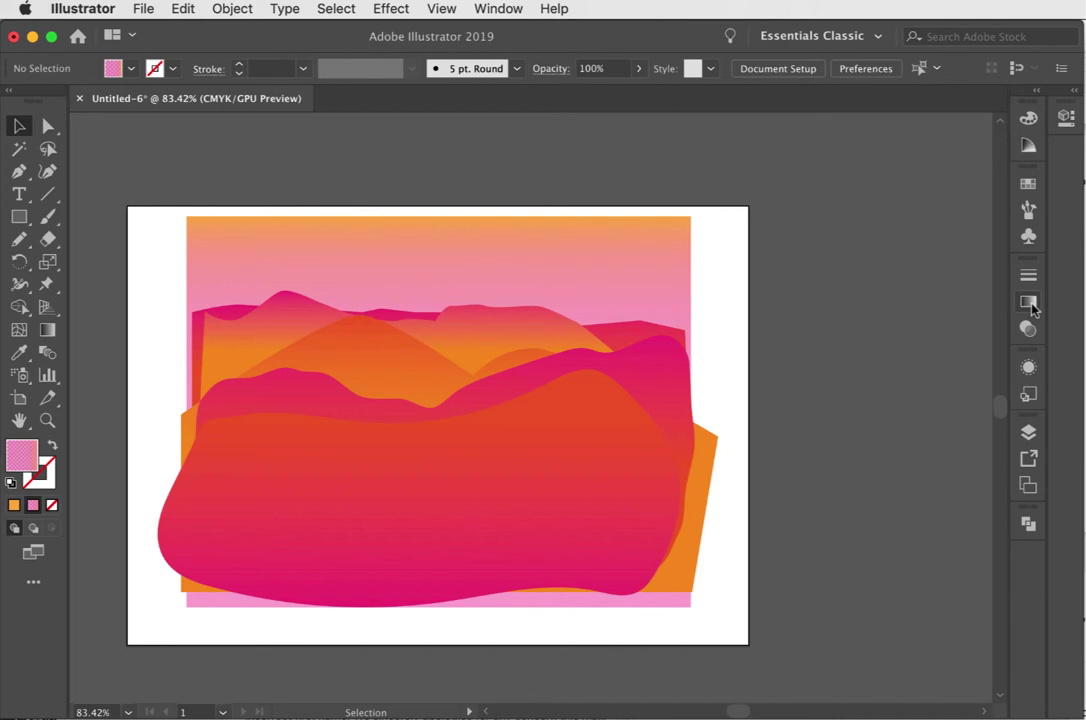
Create a 180 mm by 180 mm circle and move it up over the mountains.
left_click_drag(19, 216, 84, 262)
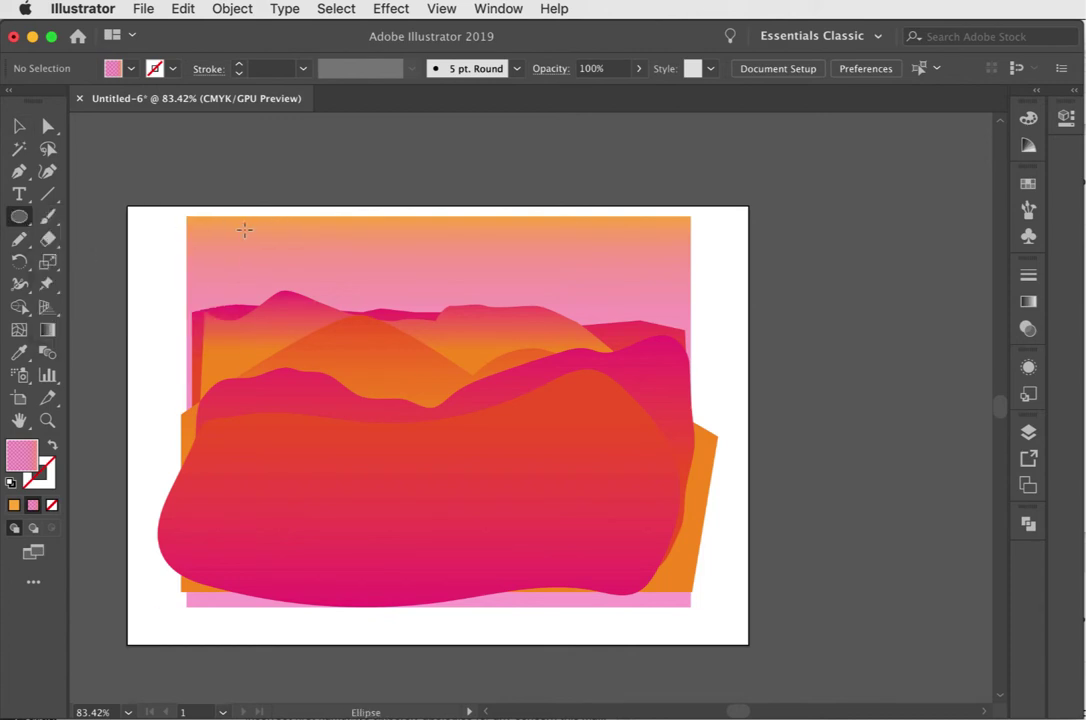
left_click(158, 314)
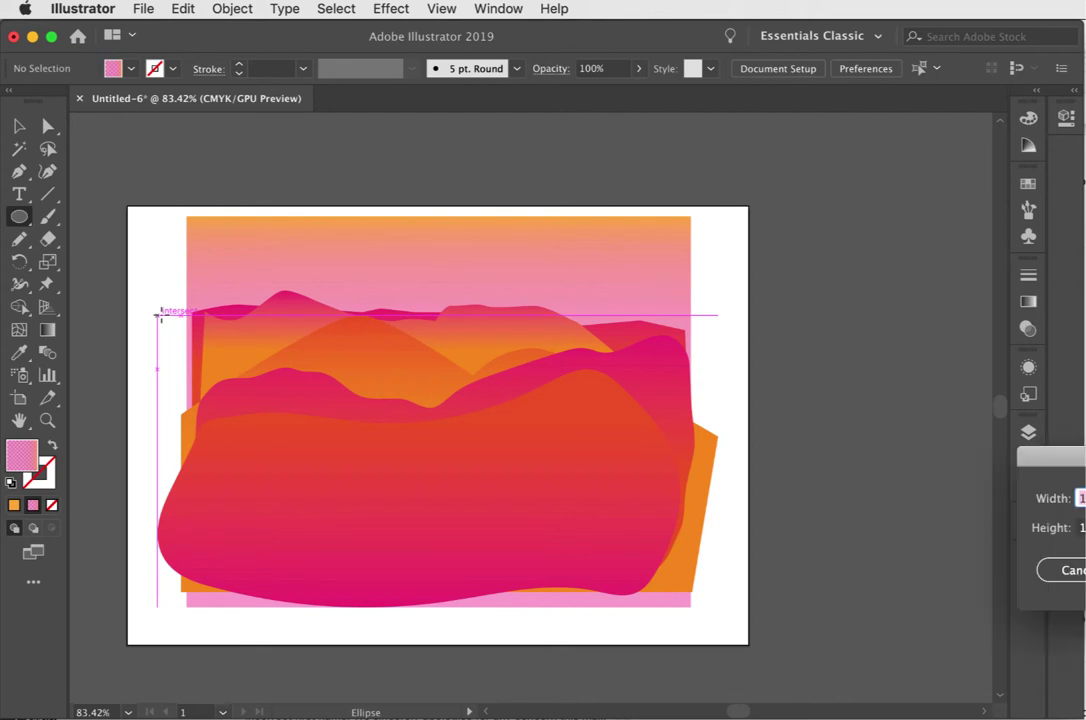
left_click_drag(1060, 460, 541, 369)
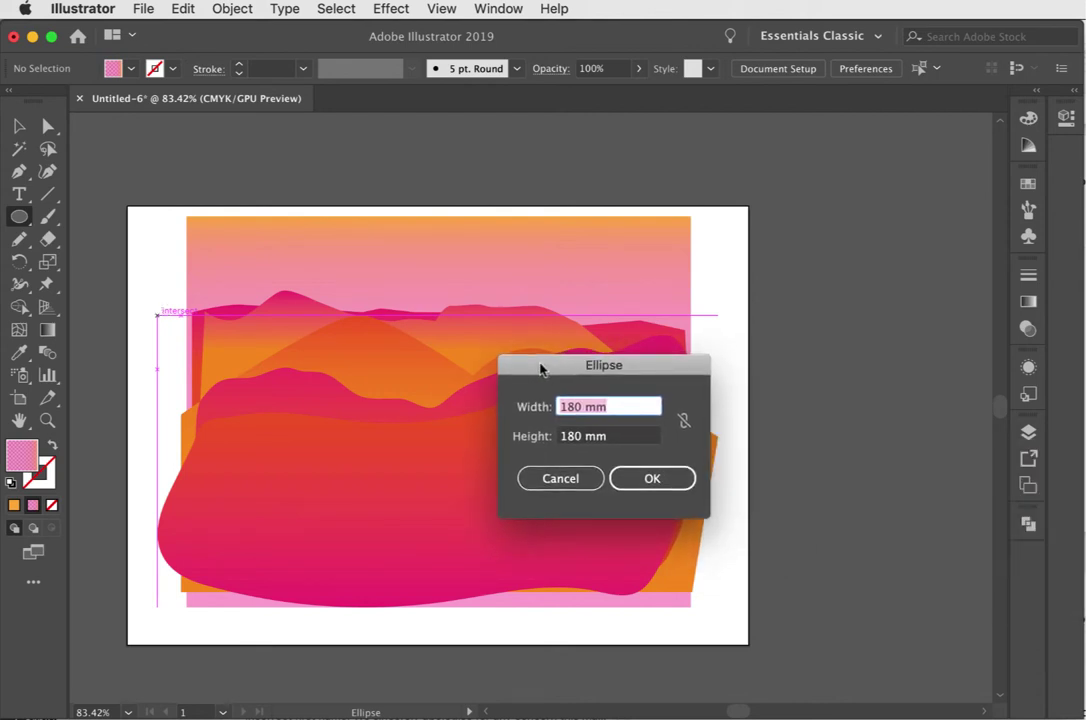
left_click(645, 477)
key("v")
left_click_drag(494, 529, 575, 436)
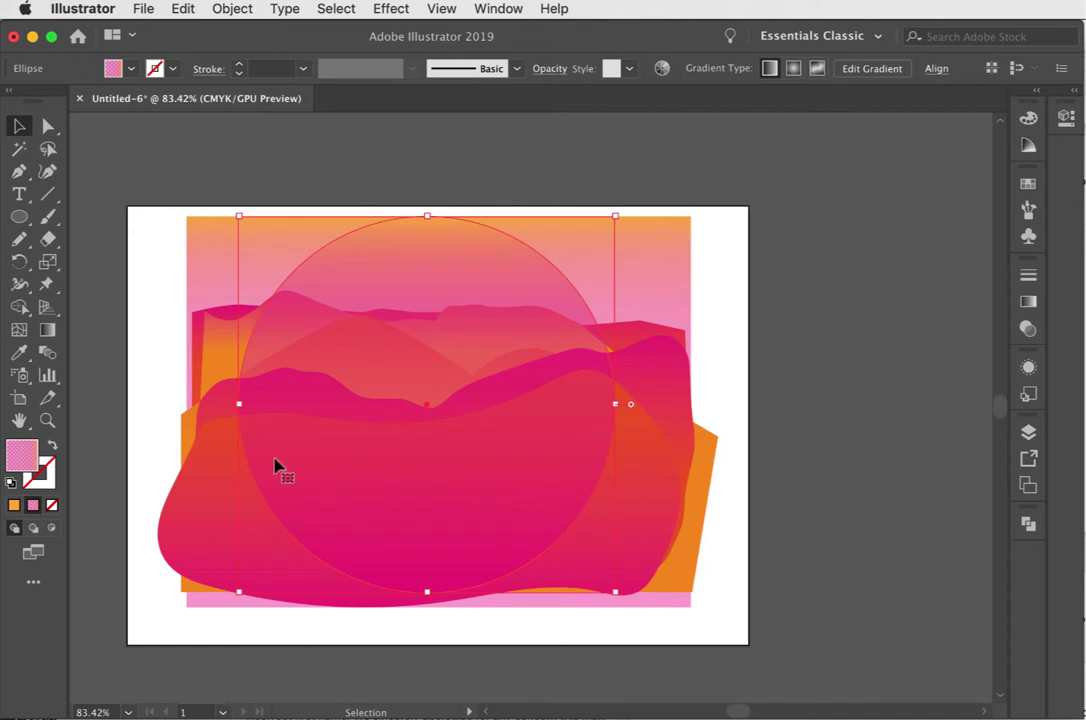
Make the circle unfilled with a pink outline and show the Layers panel.
left_click(54, 450)
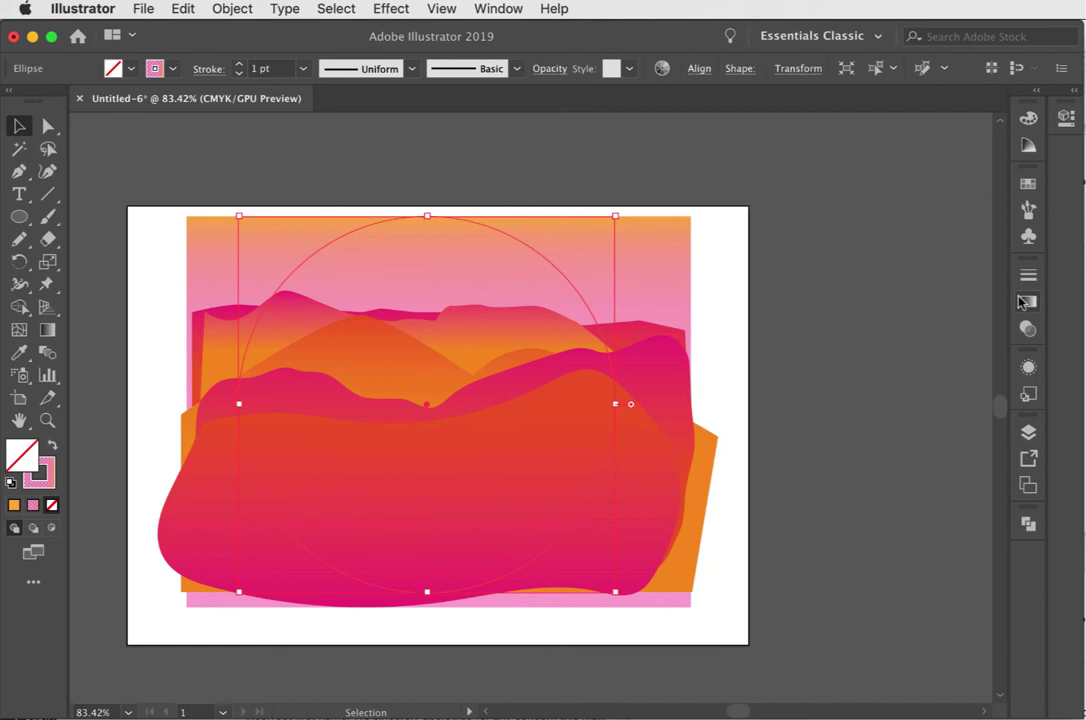
left_click(1027, 432)
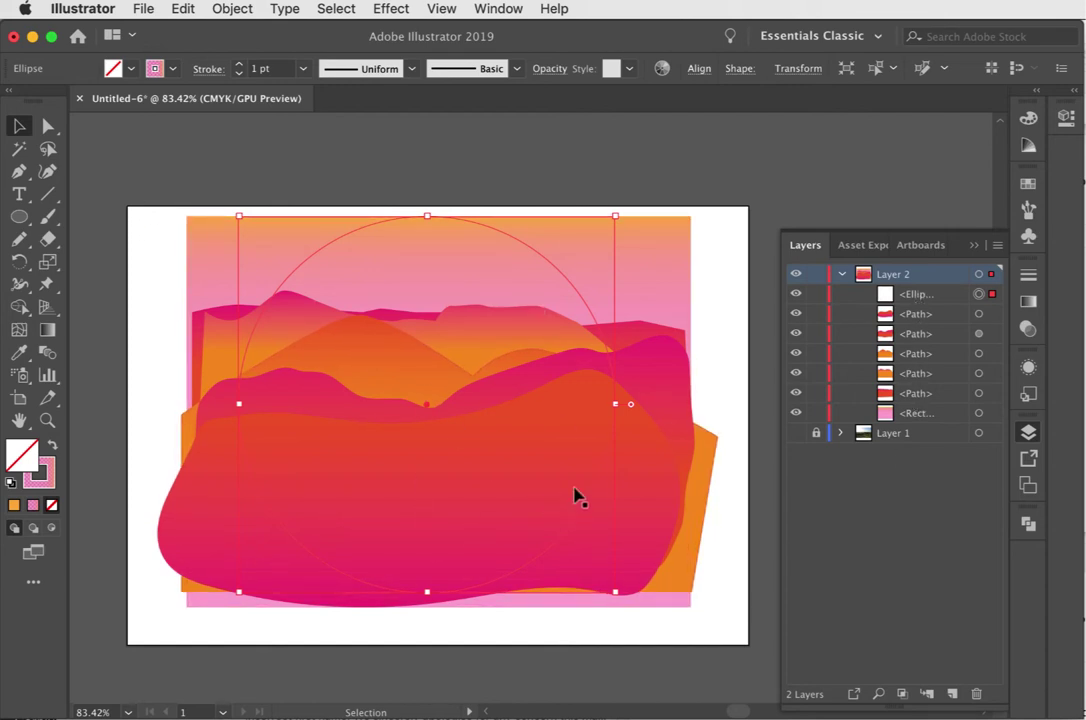
In the Layers panel, select the ellipse, the background rectangle and all the mountain paths.
left_click(931, 296)
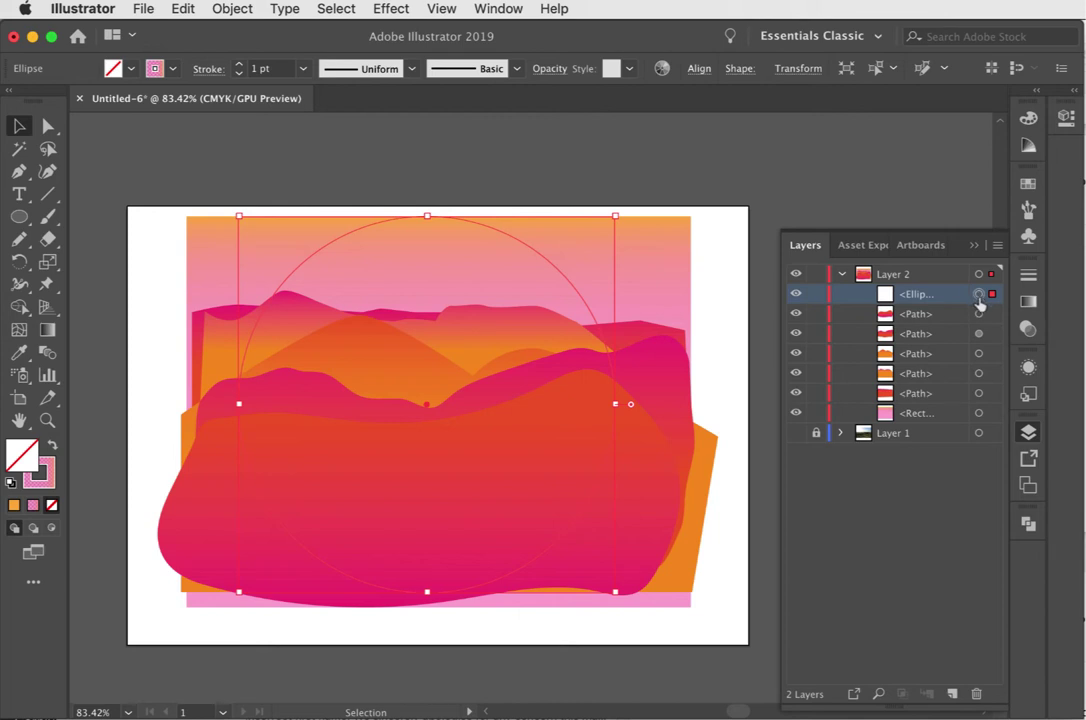
left_click(981, 413)
left_click(980, 393, "shift")
left_click(980, 373, "shift")
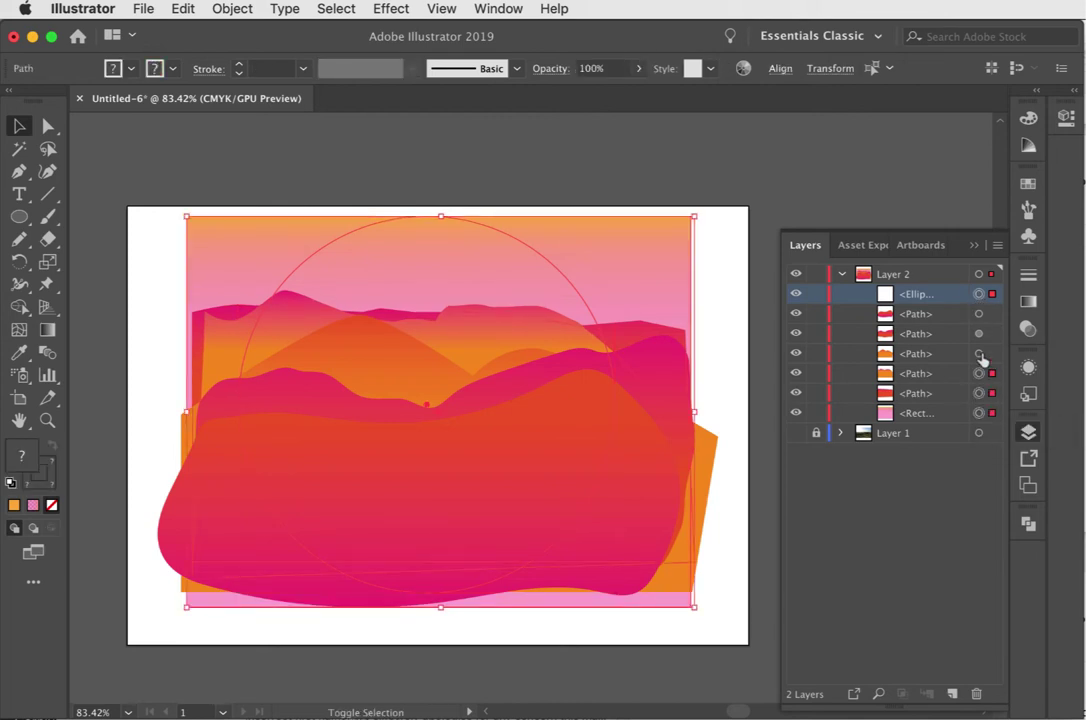
left_click(980, 353, "shift")
left_click(980, 334, "shift")
left_click(980, 314, "shift")
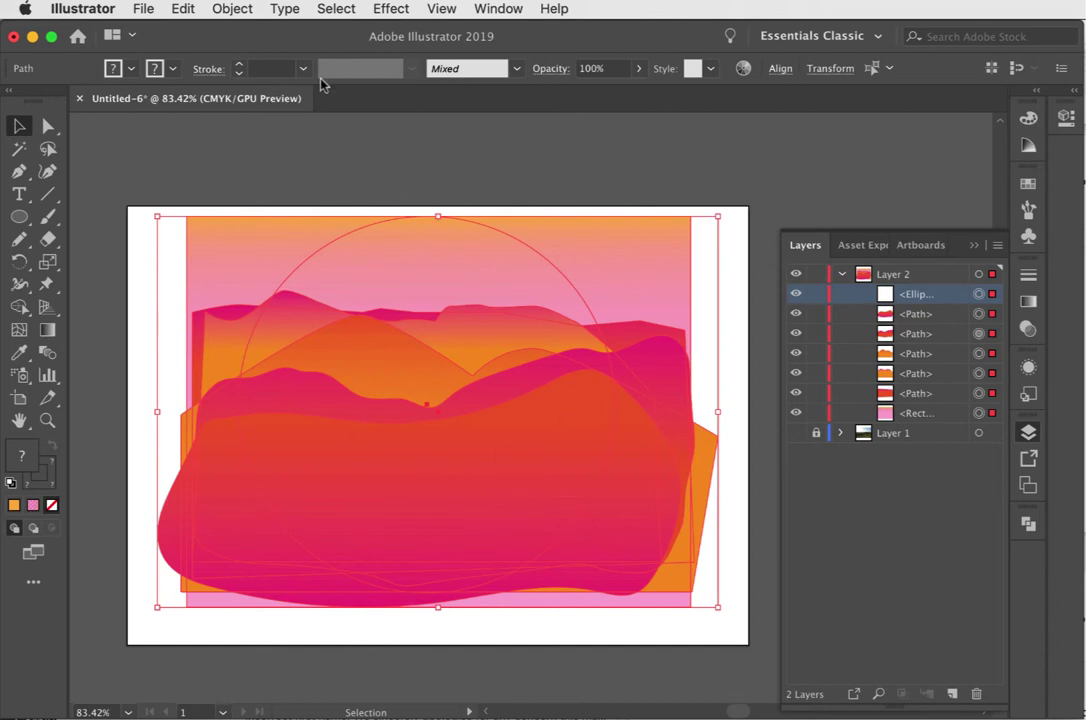
Make a clipping mask from Object > Clipping Mask so the landscape shows only inside the circle.
left_click(212, 6)
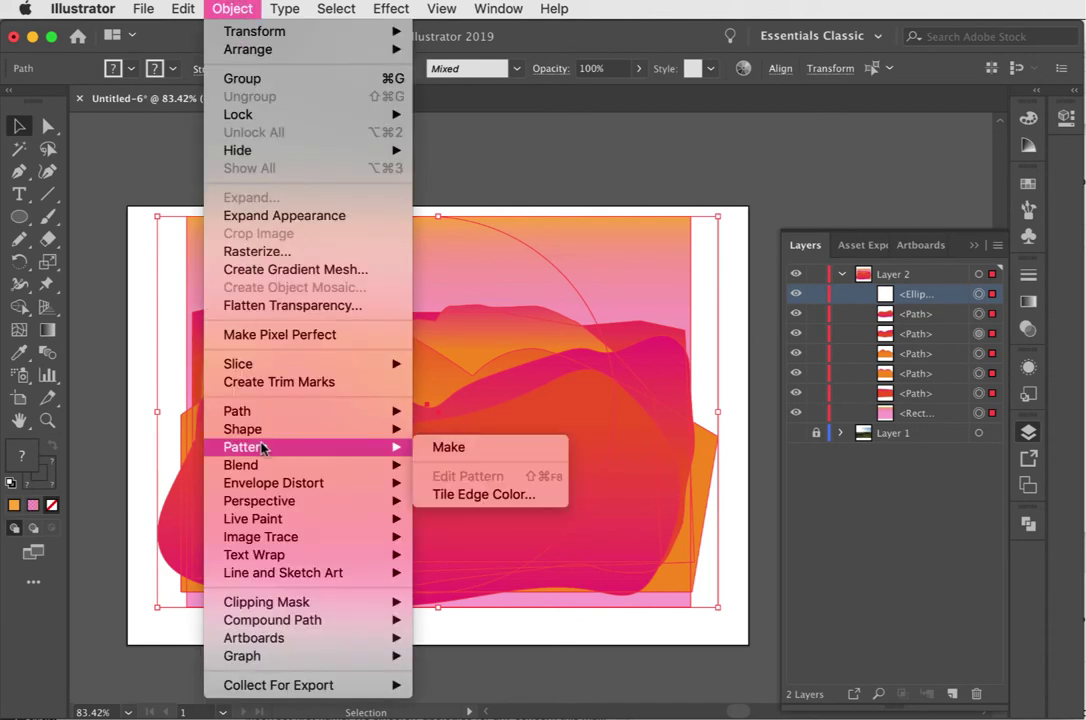
mouse_move(280, 603)
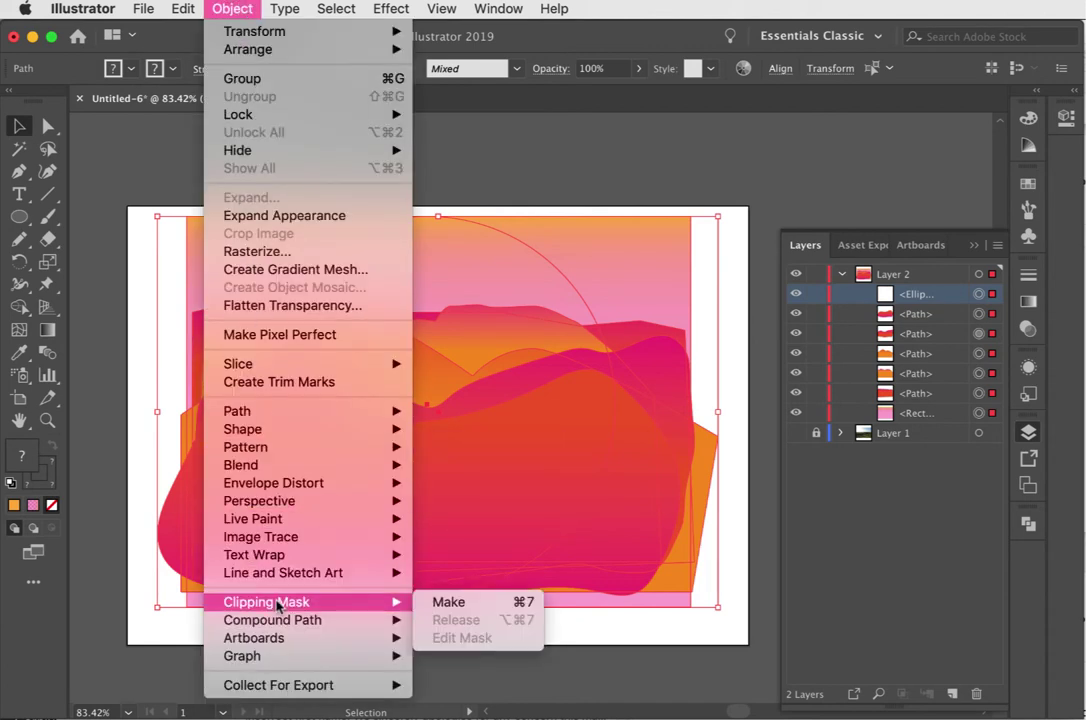
left_click(448, 601)
left_click(686, 492)
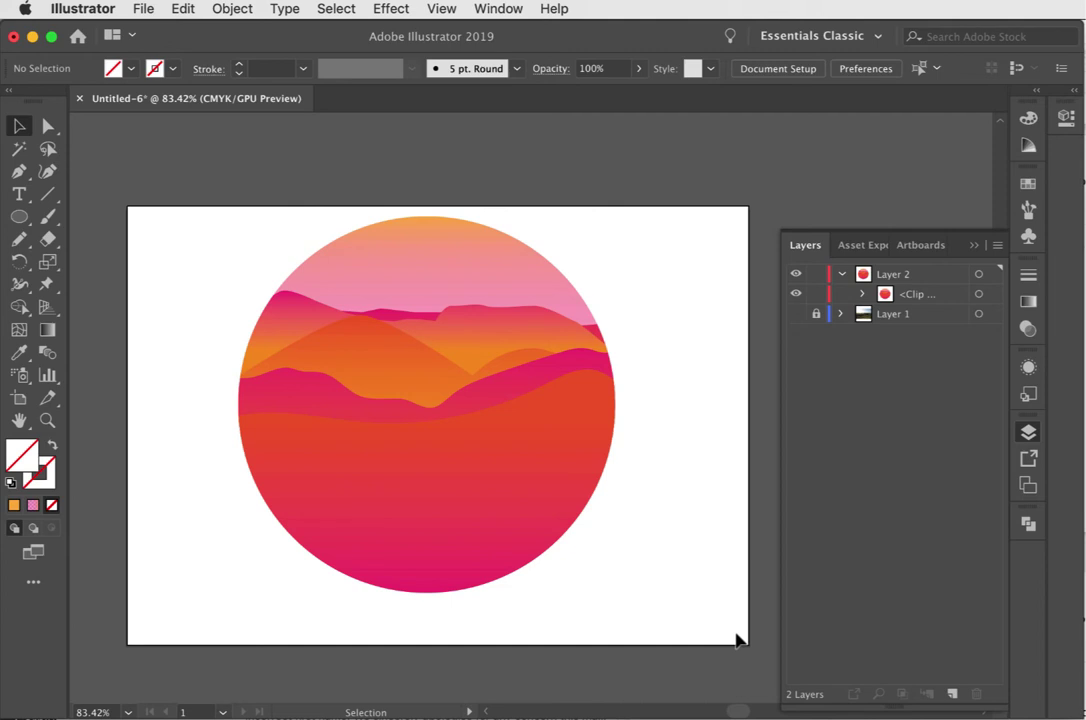
Undo and remake the clipping mask from the context menu, then nudge the emblem slightly down.
key("super+a")
key("super+alt+7")
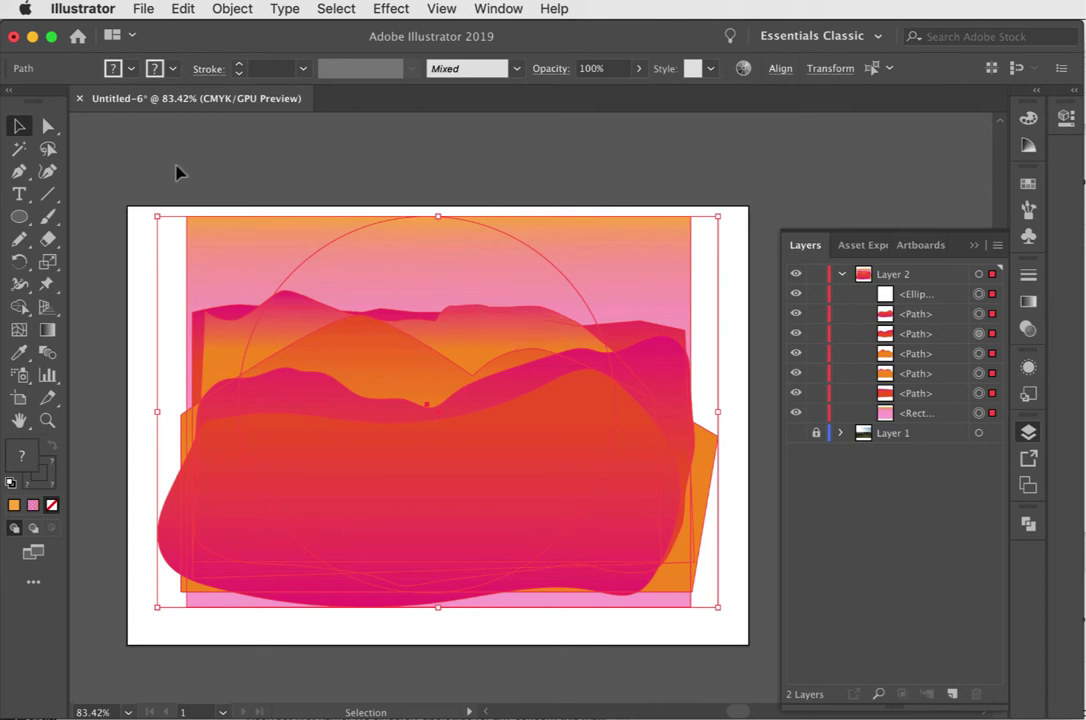
right_click(239, 262)
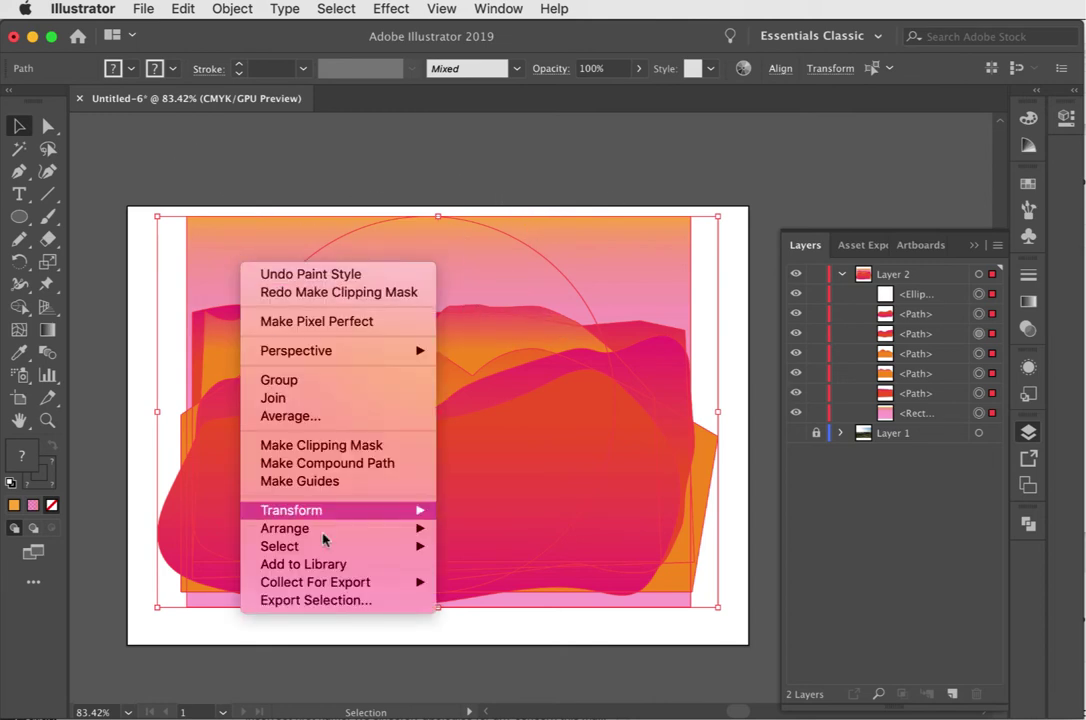
left_click(308, 447)
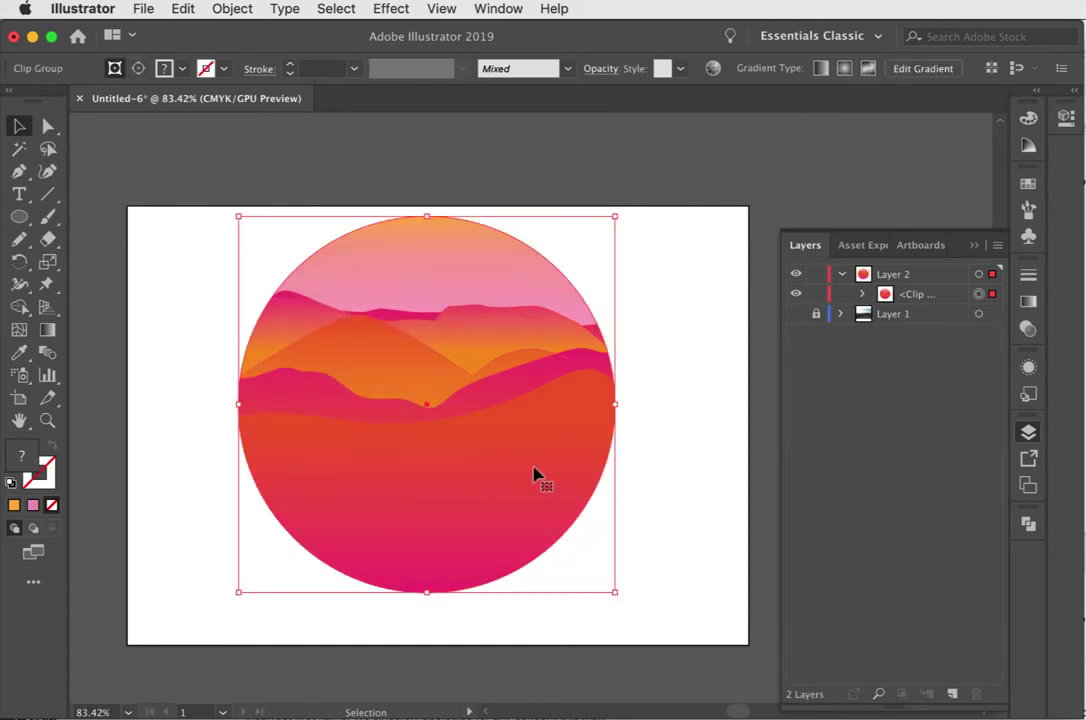
left_click_drag(533, 473, 535, 488)
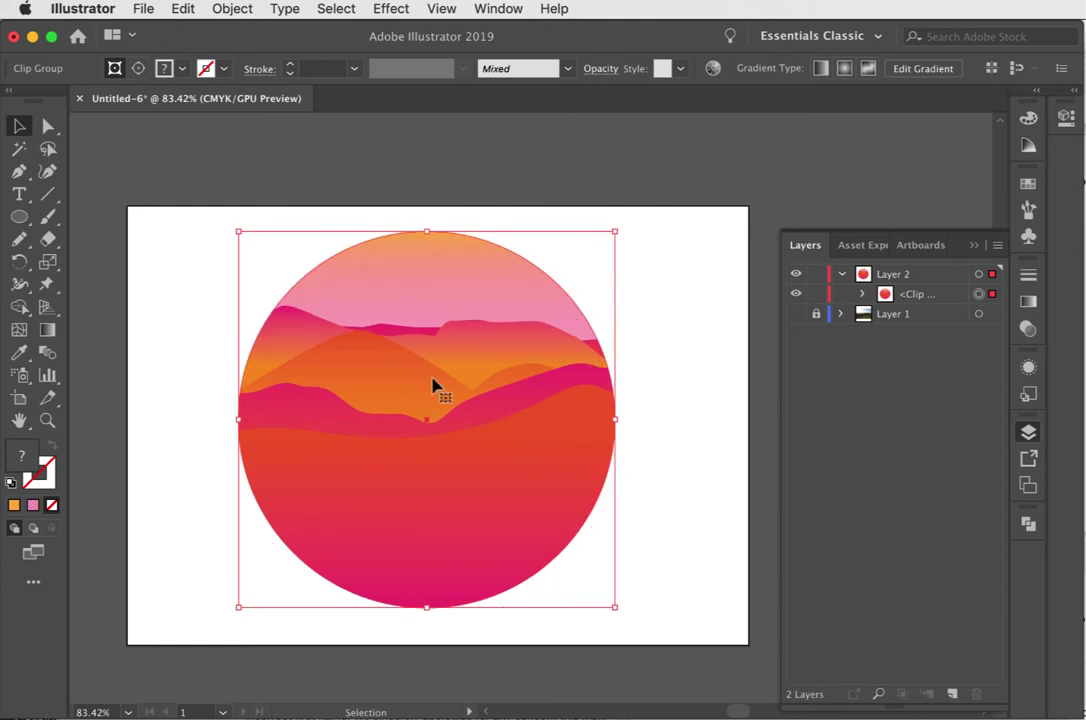
With the Align panel set to Artboard, centre the emblem horizontally and vertically.
left_click(500, 10)
left_click(501, 256)
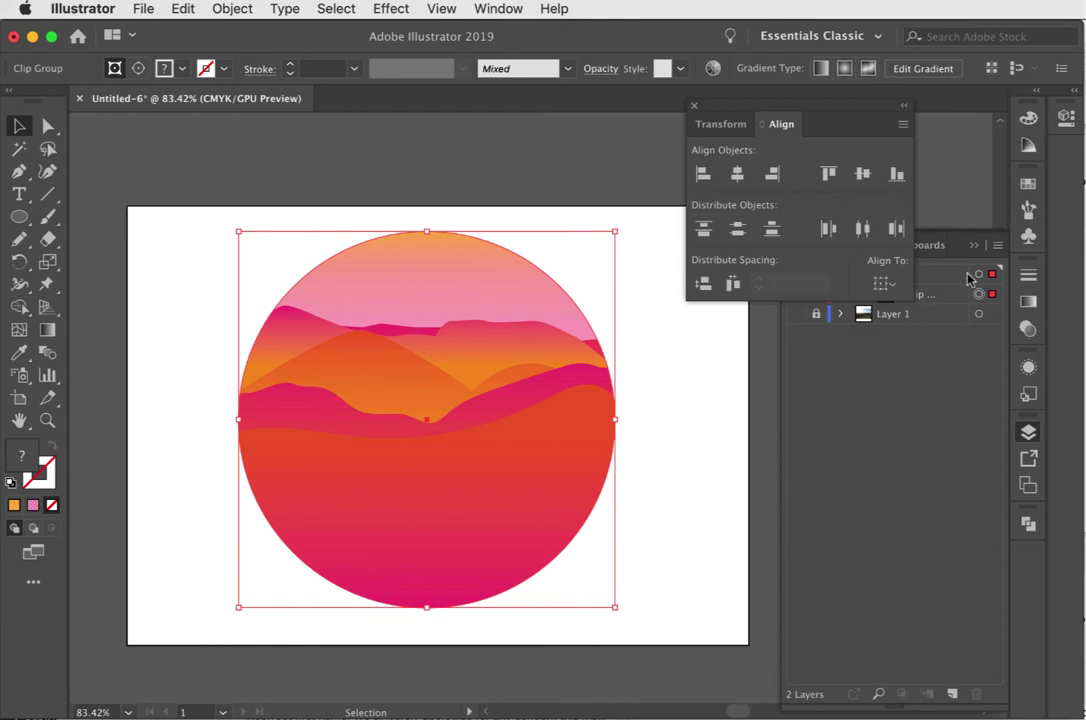
left_click(886, 285)
left_click(903, 346)
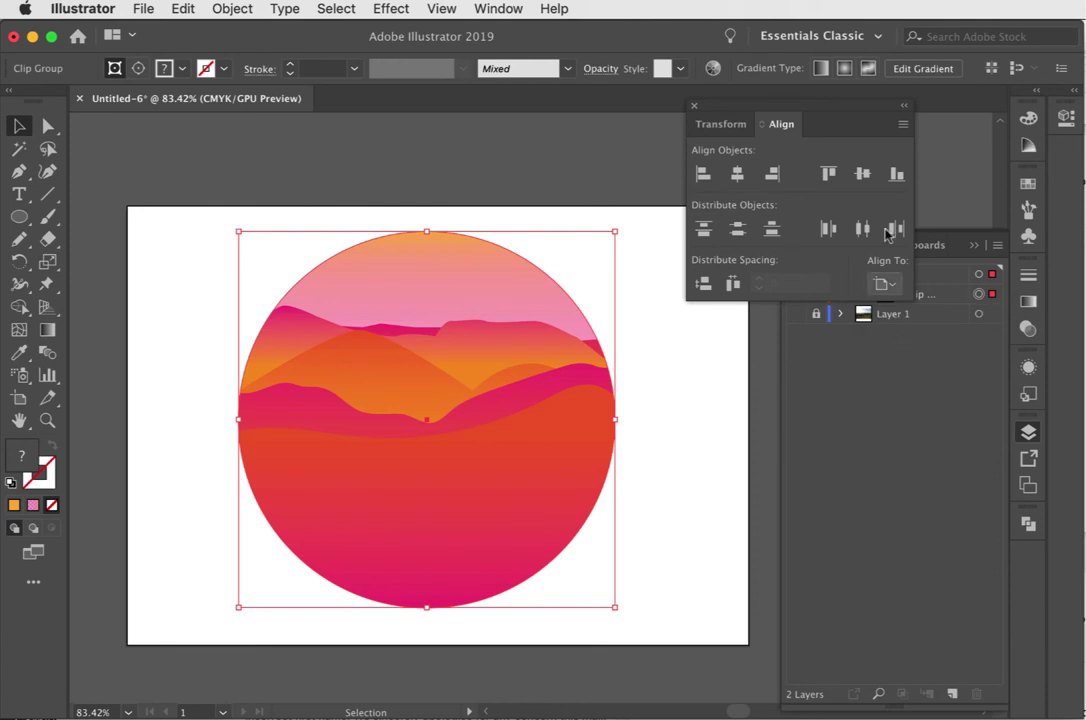
left_click(863, 174)
left_click(737, 174)
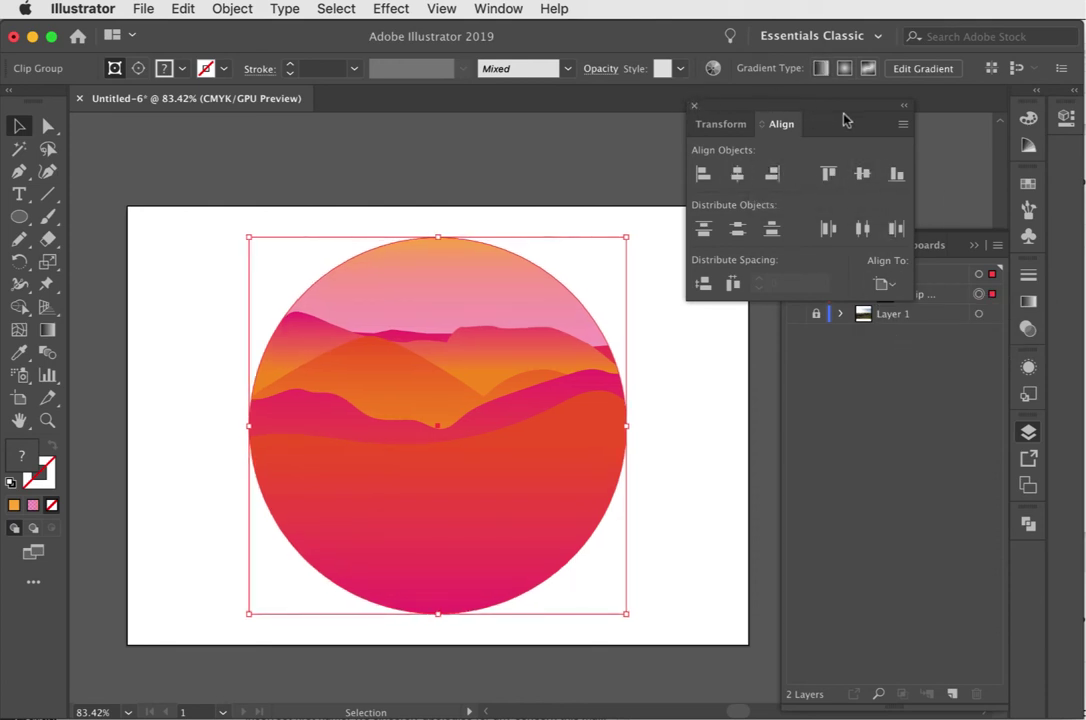
left_click_drag(846, 116, 1031, 208)
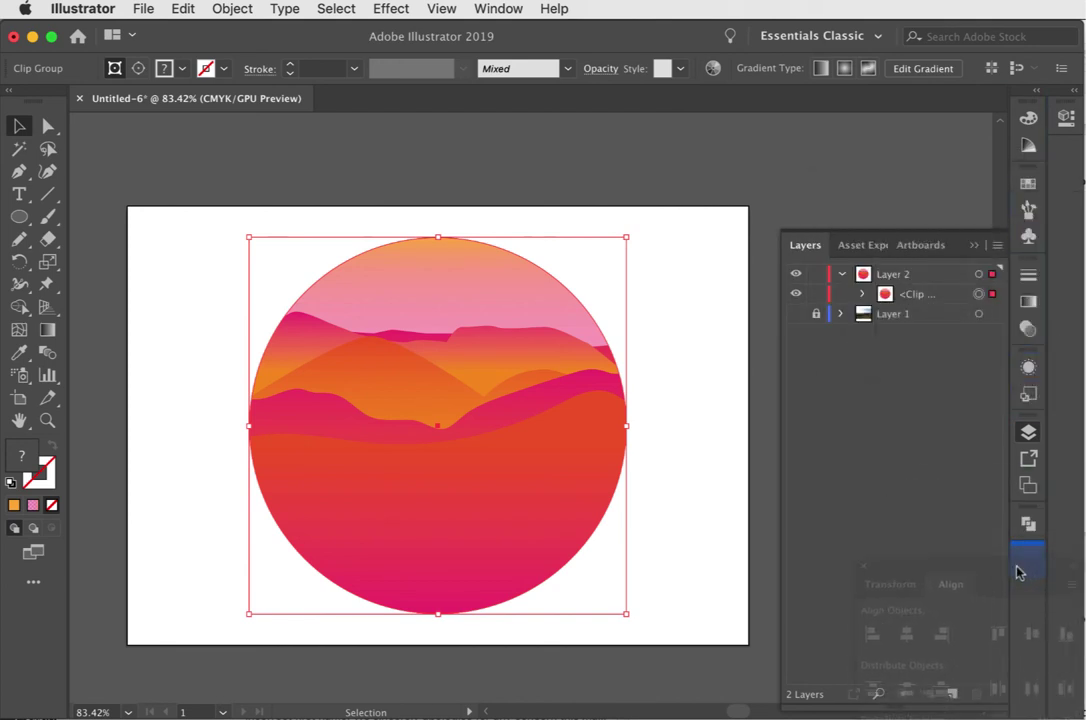
Enter the clip group in isolation mode and reposition the mountain ridge paths.
left_click(691, 497)
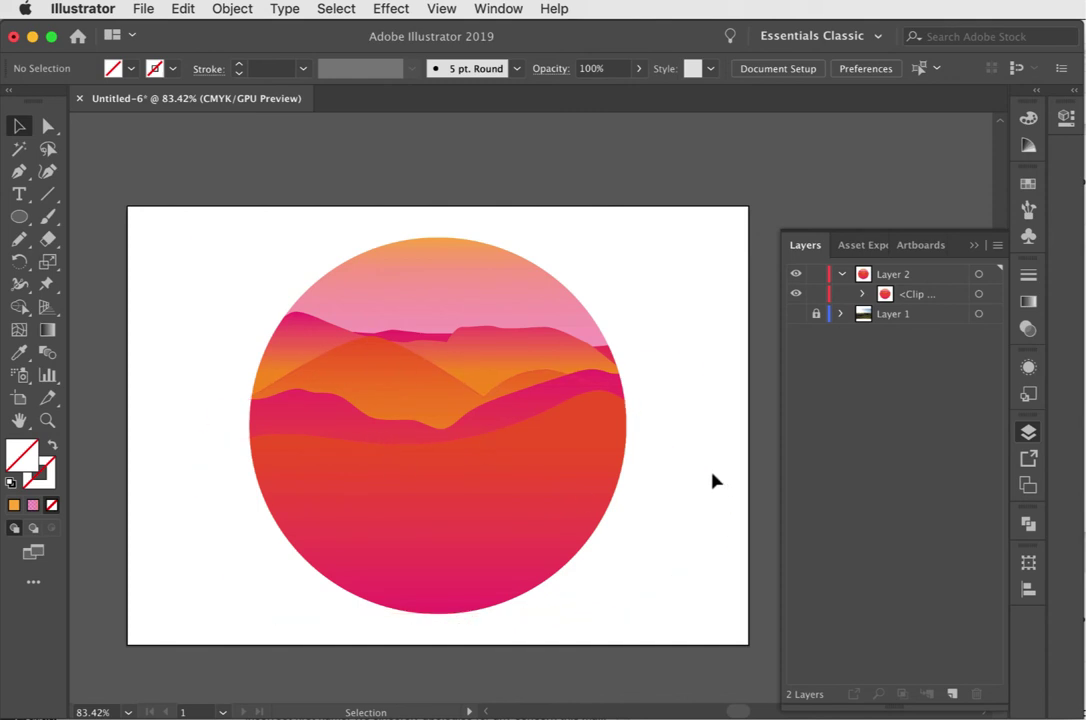
double_click(445, 493)
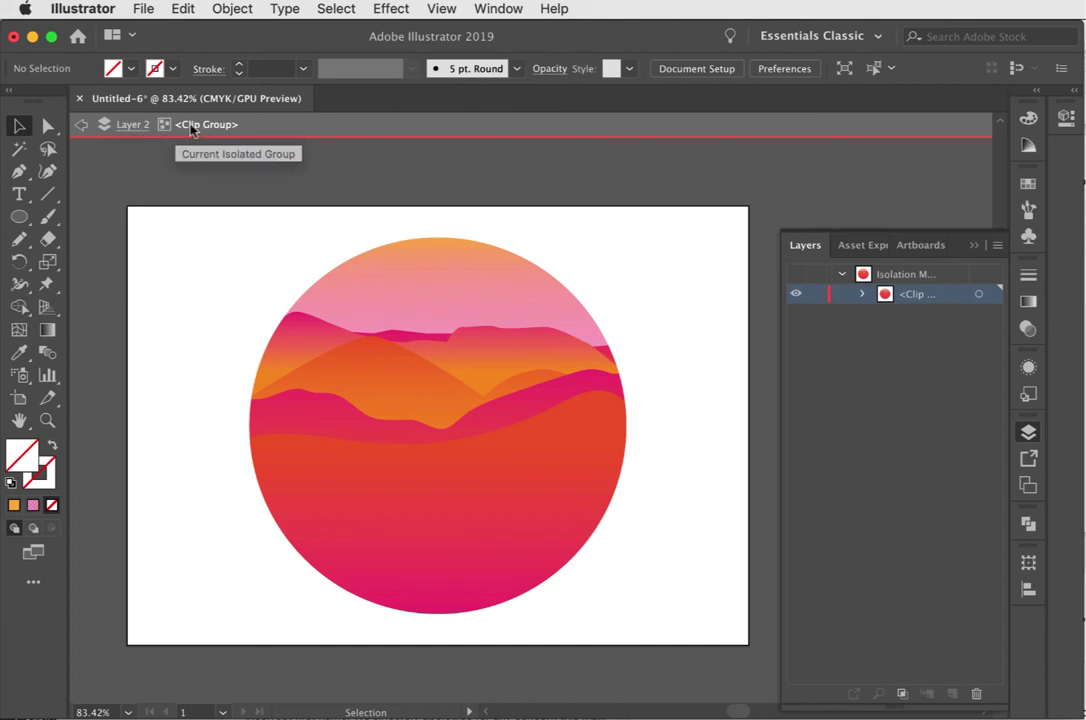
left_click_drag(472, 476, 487, 424)
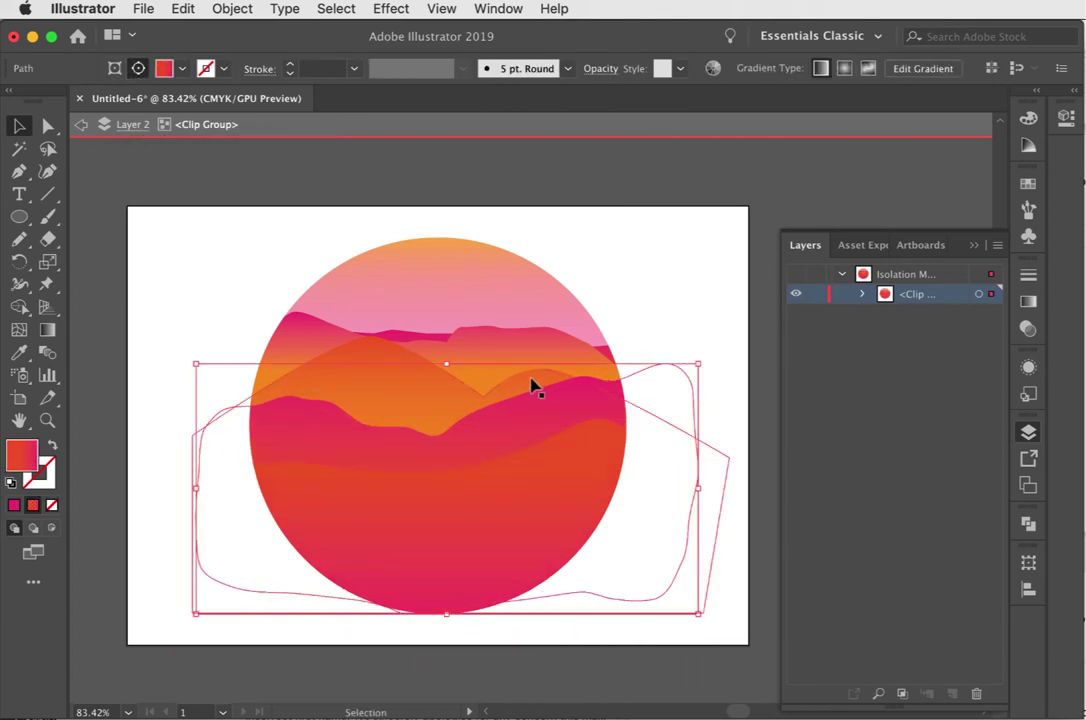
left_click_drag(531, 383, 520, 352)
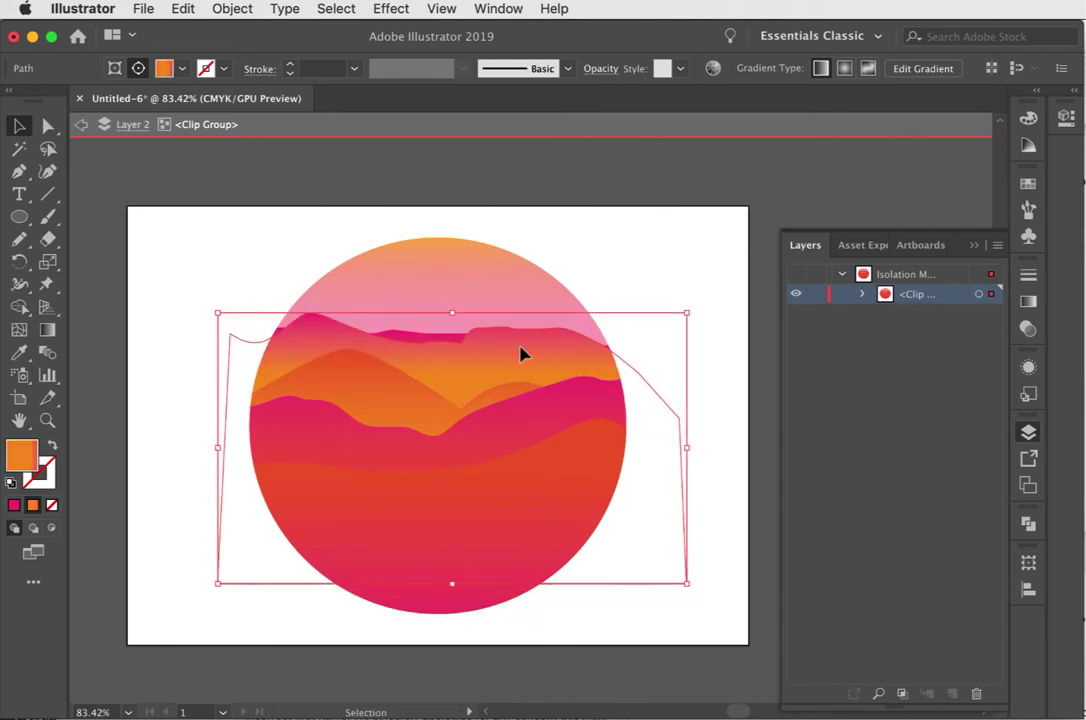
Move the orange mountain down to form the foreground at the circle's bottom.
left_click(396, 398)
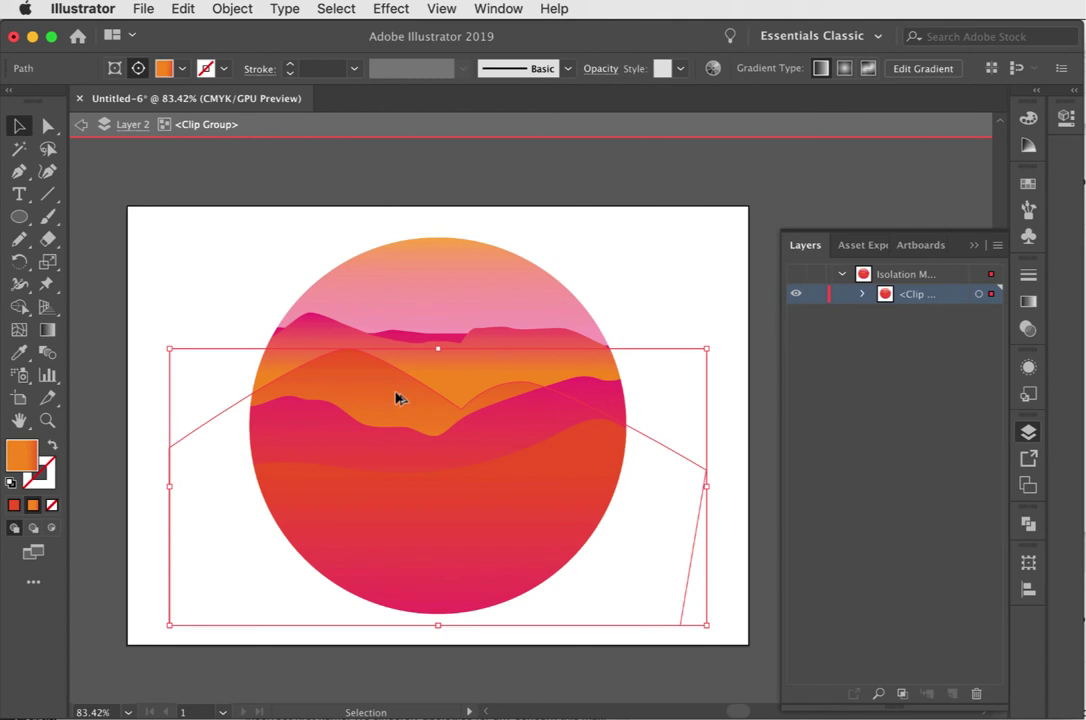
left_click_drag(396, 398, 417, 530)
key("super+shift+a")
left_click(417, 530)
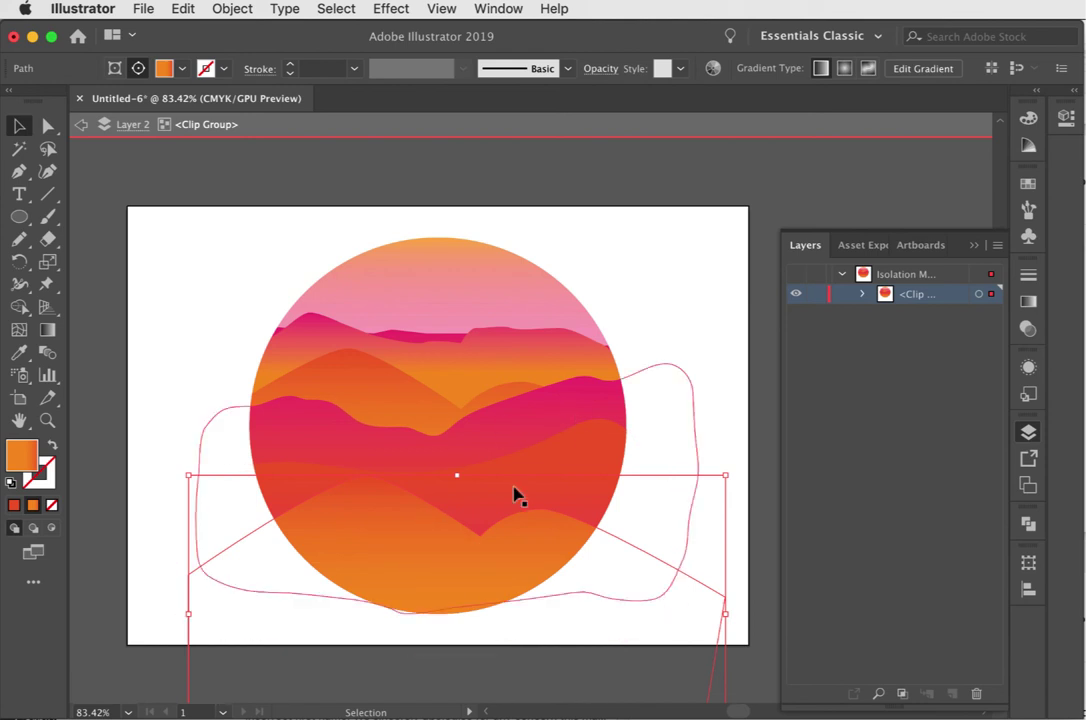
left_click_drag(536, 562, 513, 568)
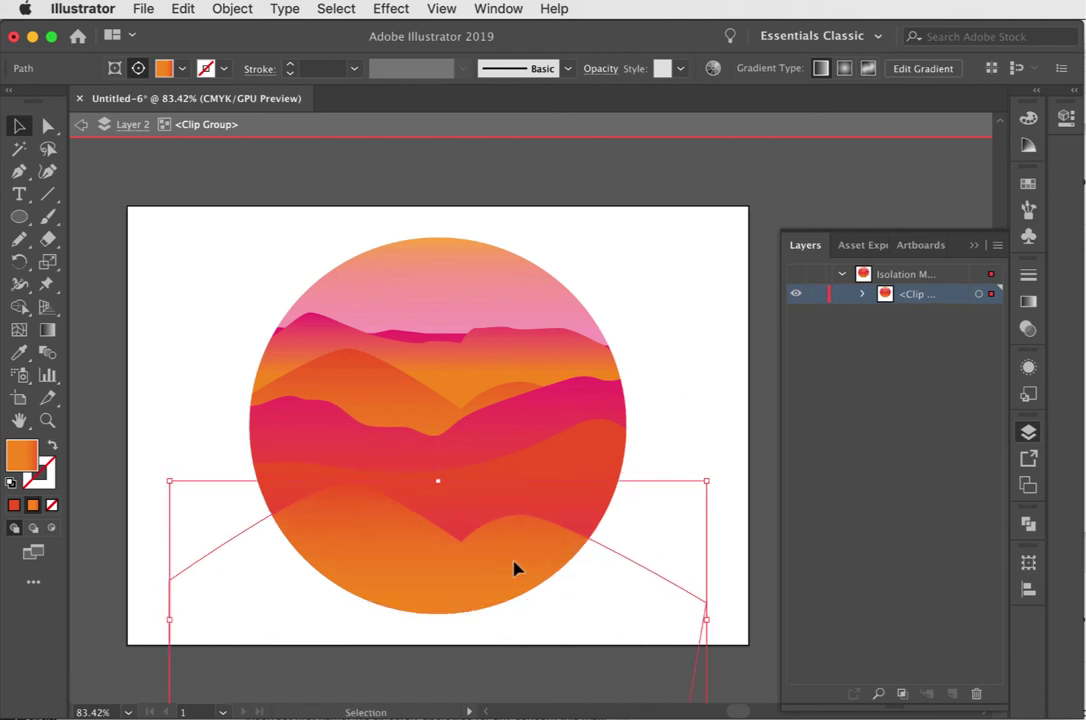
Stretch the pink background rectangle taller, shift it down, and nudge a hidden mountain path right.
left_click(450, 269)
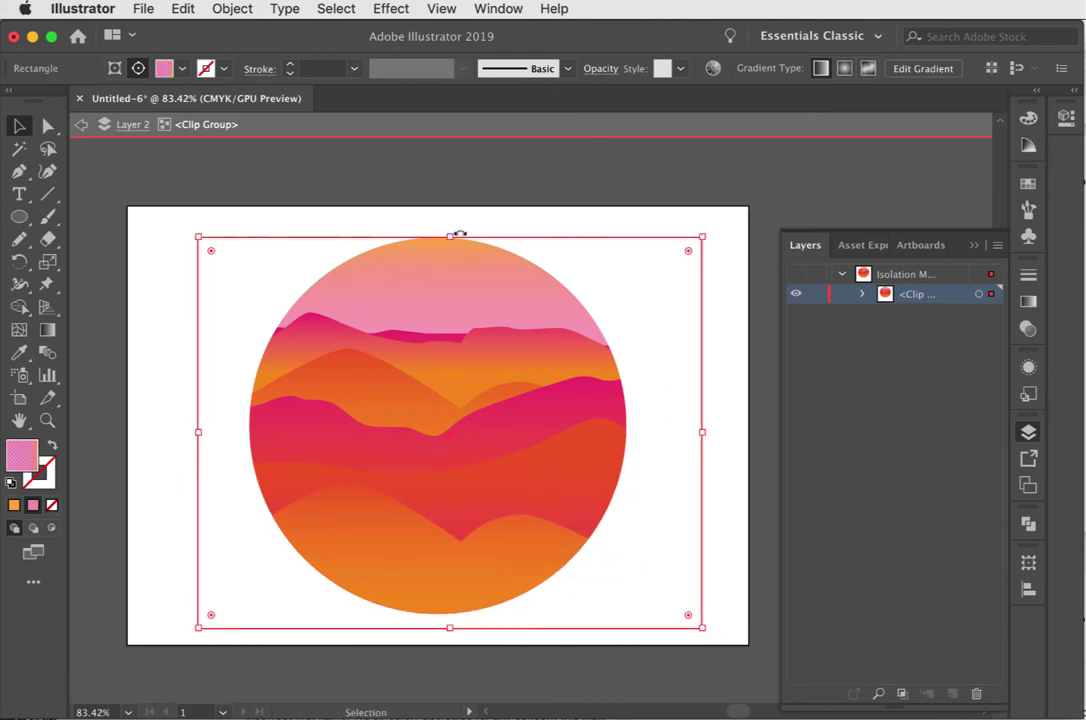
left_click_drag(454, 236, 451, 214)
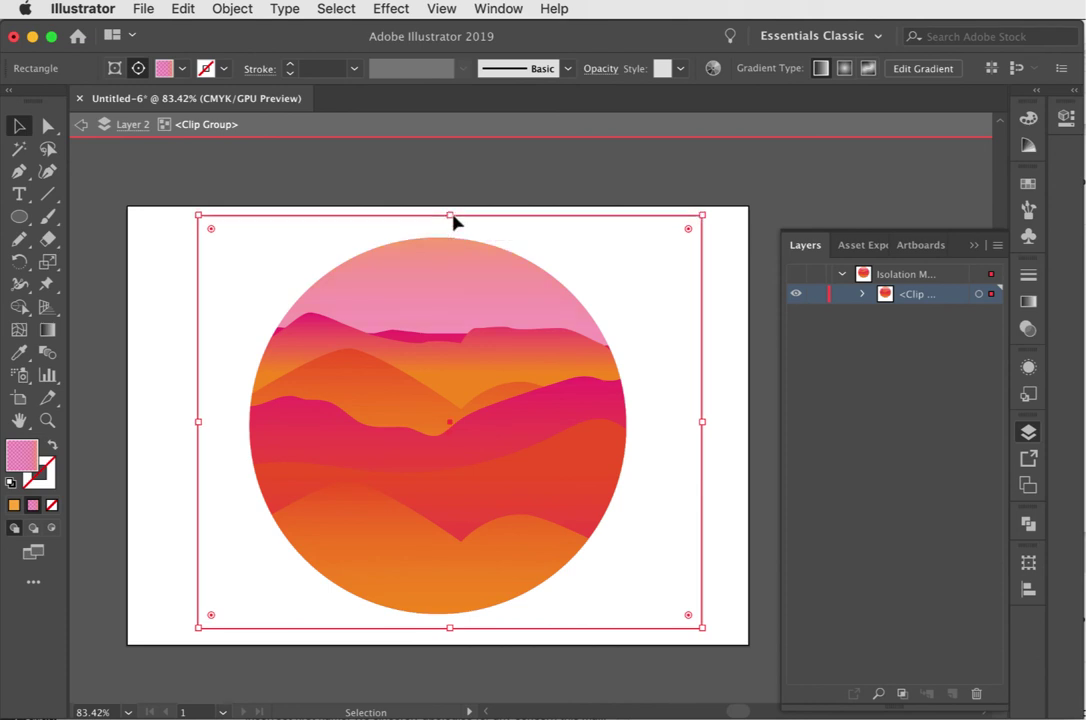
left_click_drag(446, 286, 446, 303)
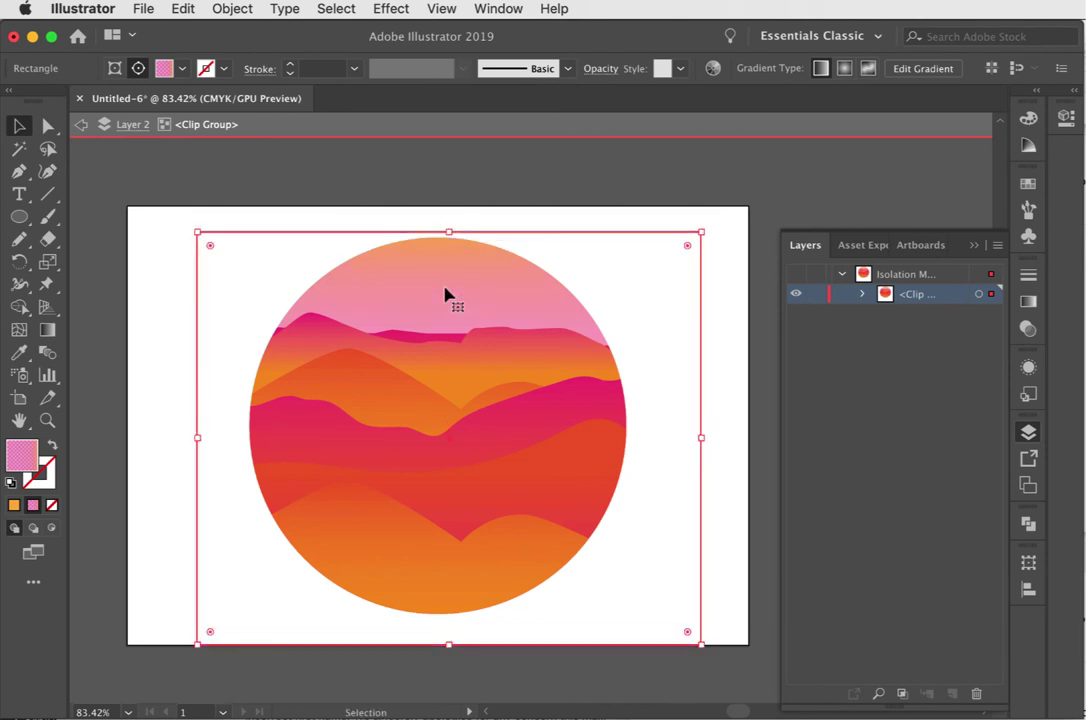
left_click(613, 188)
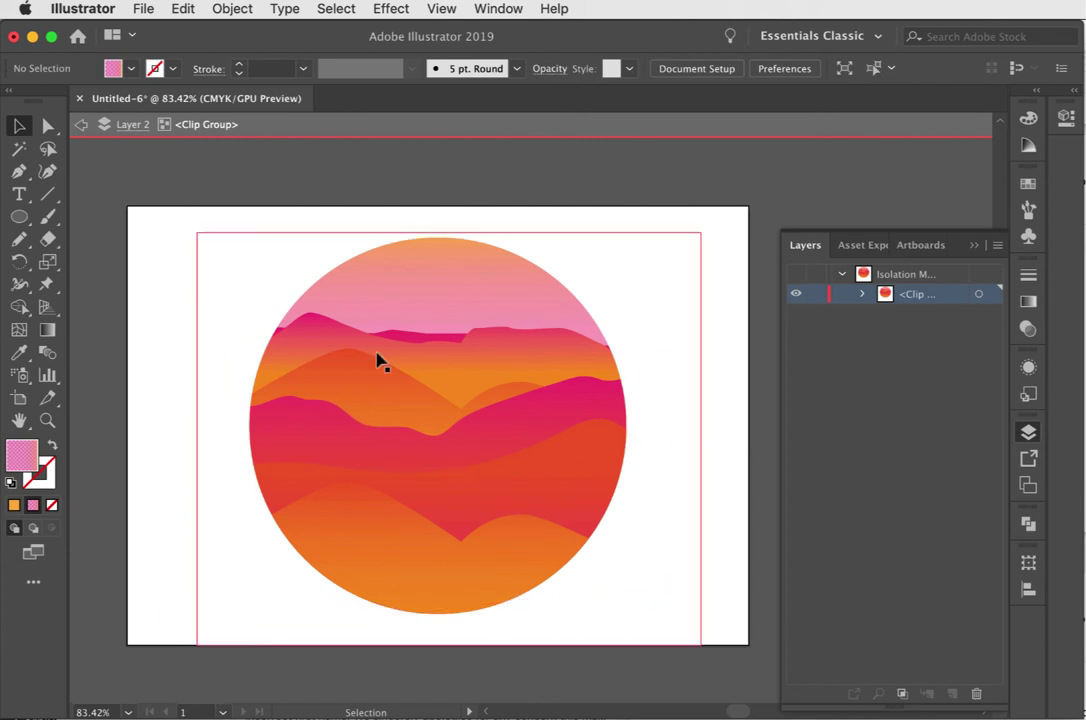
left_click_drag(412, 356, 444, 356)
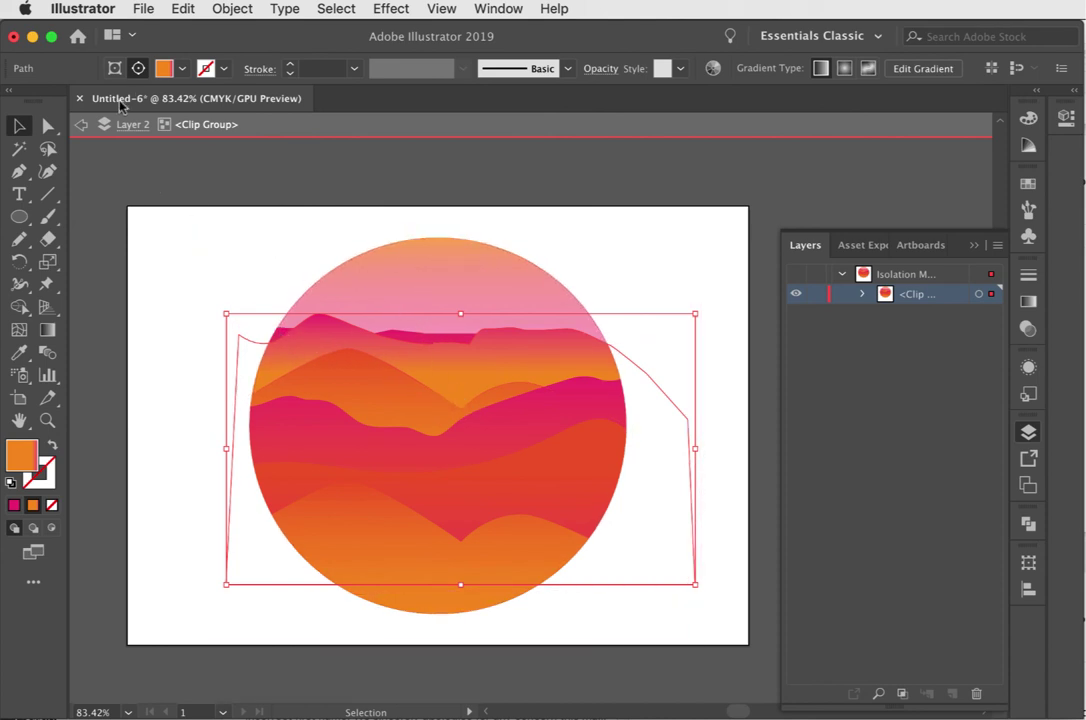
Exit isolation mode via Layer 2 to return to the full document.
left_click(133, 125)
left_click(82, 125)
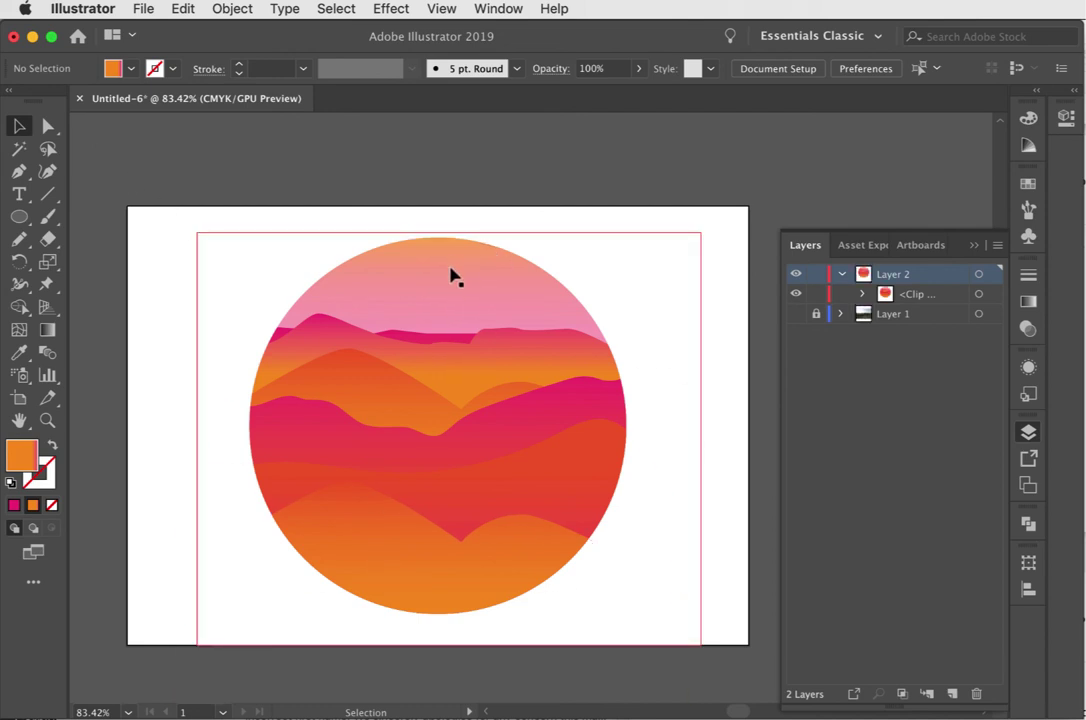